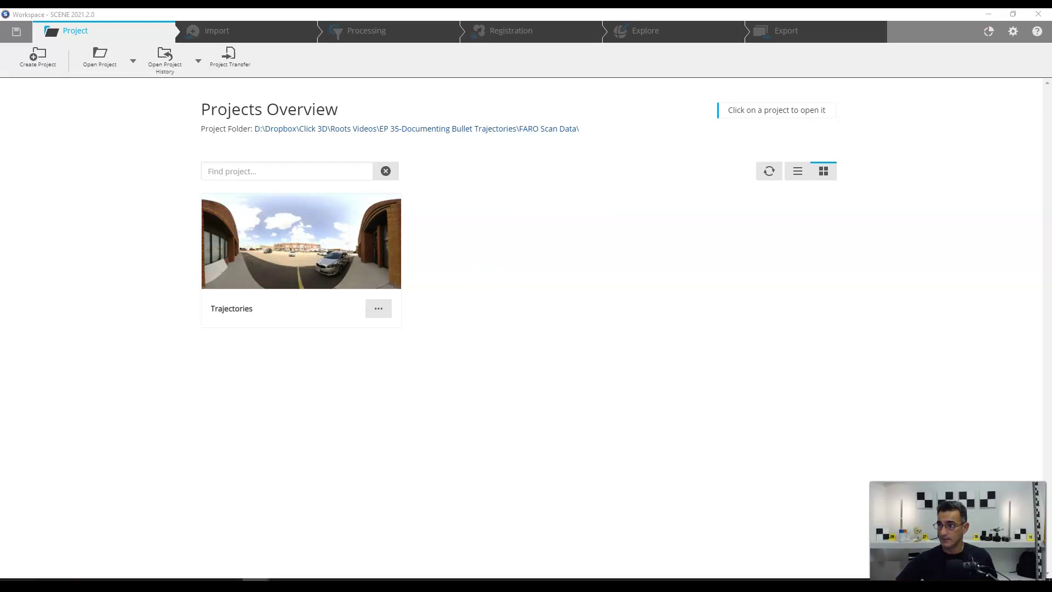
Browse the Parking Lot folders to open the NIKON D7100 parking lot photos
key("alt+Tab")
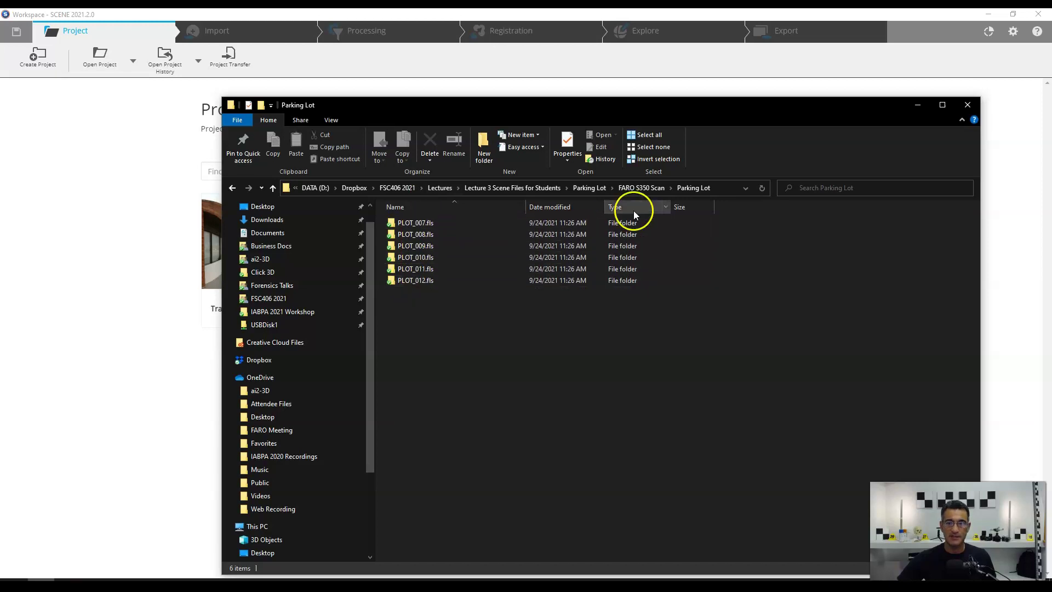
left_click(641, 188)
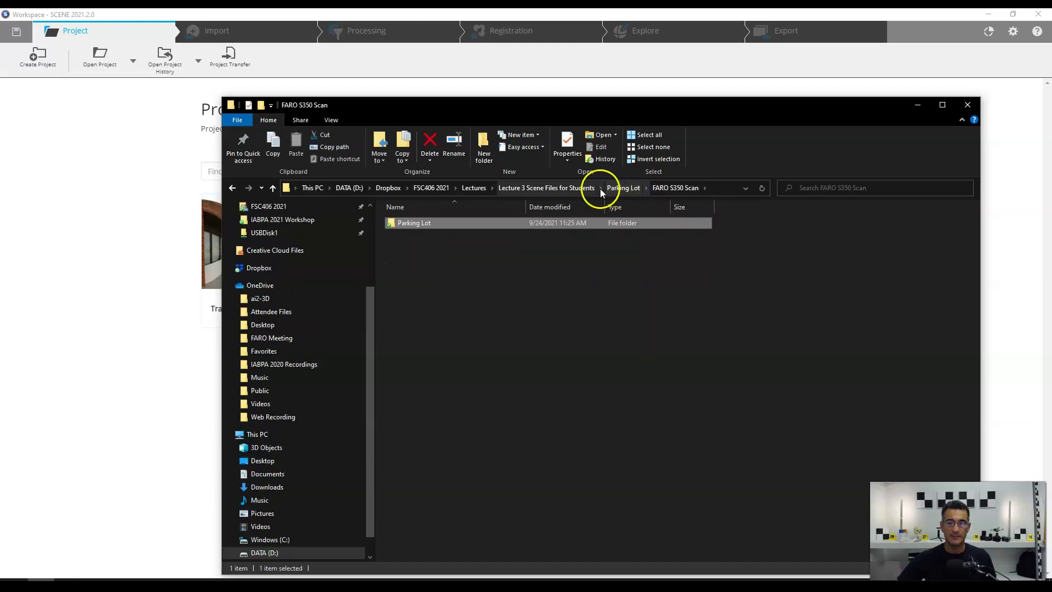
left_click(614, 189)
double_click(438, 223)
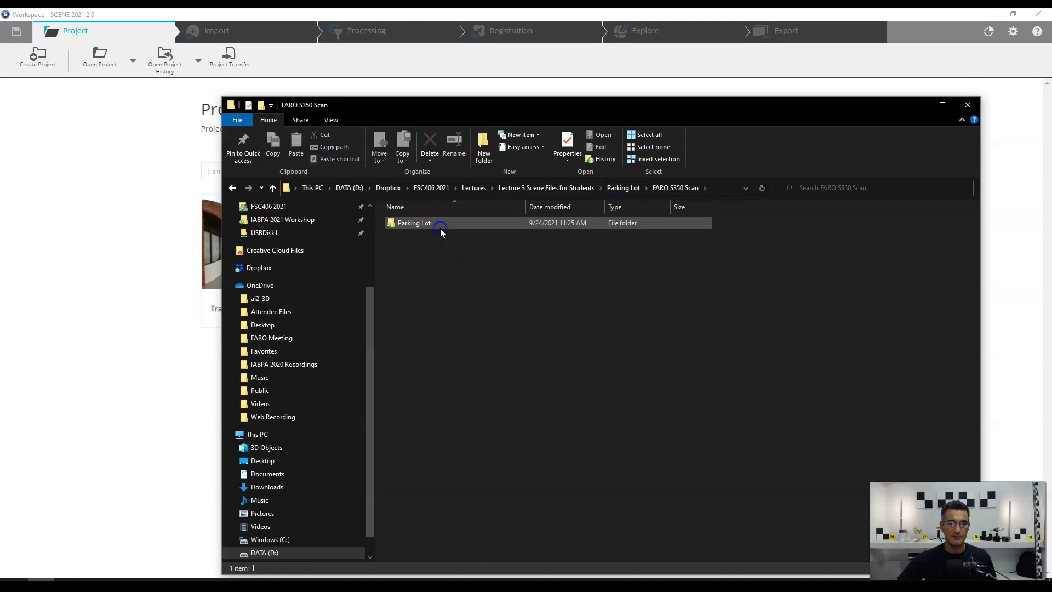
left_click(610, 188)
double_click(438, 235)
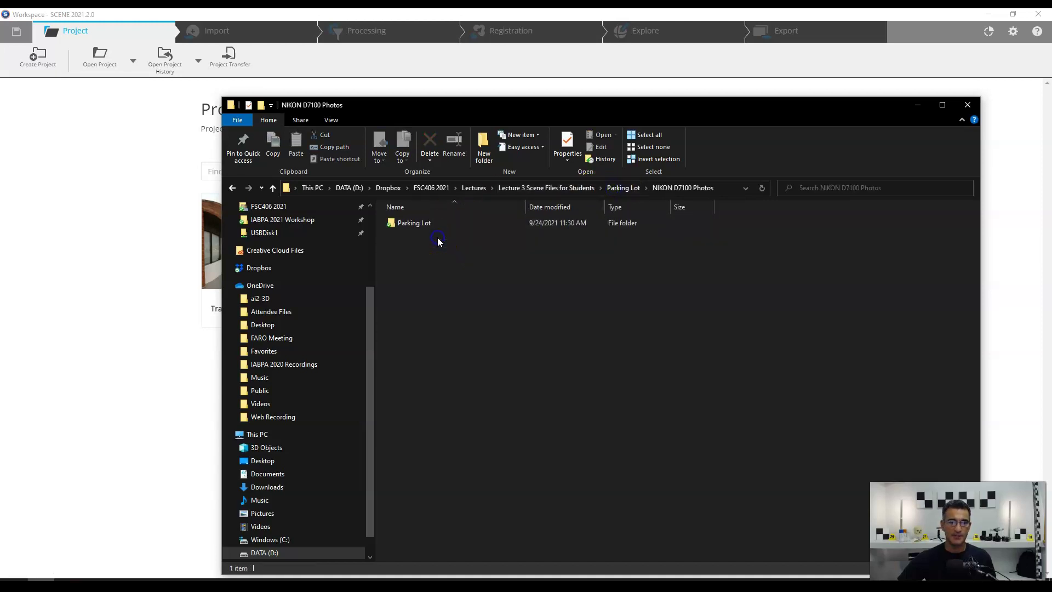
left_click(416, 221)
double_click(416, 223)
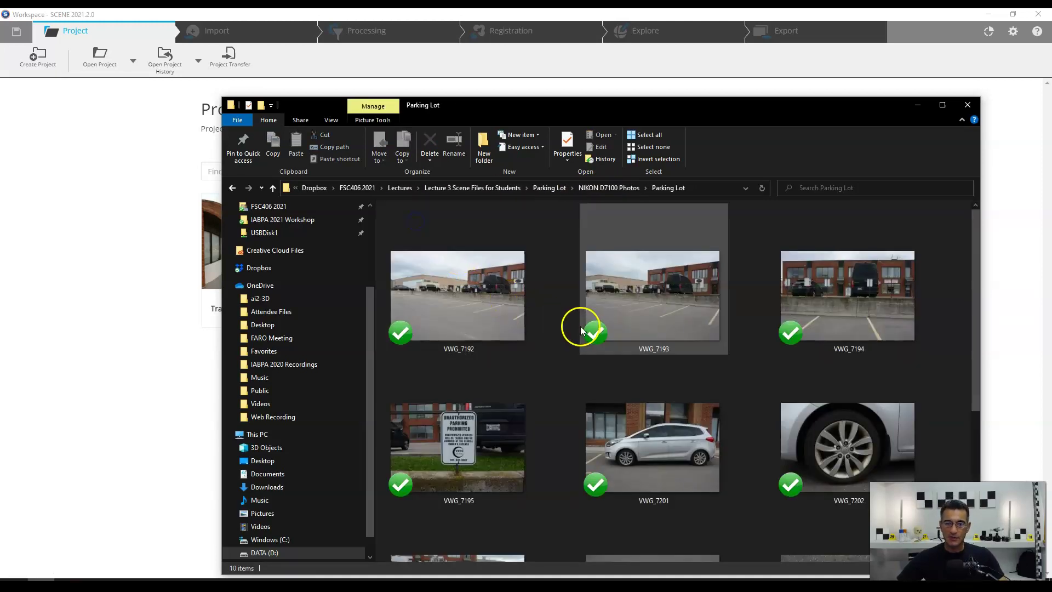
Review the parking sign, wheel and drain photos (VWG_7195, VWG_7202, VWG_7208)
left_click(460, 430)
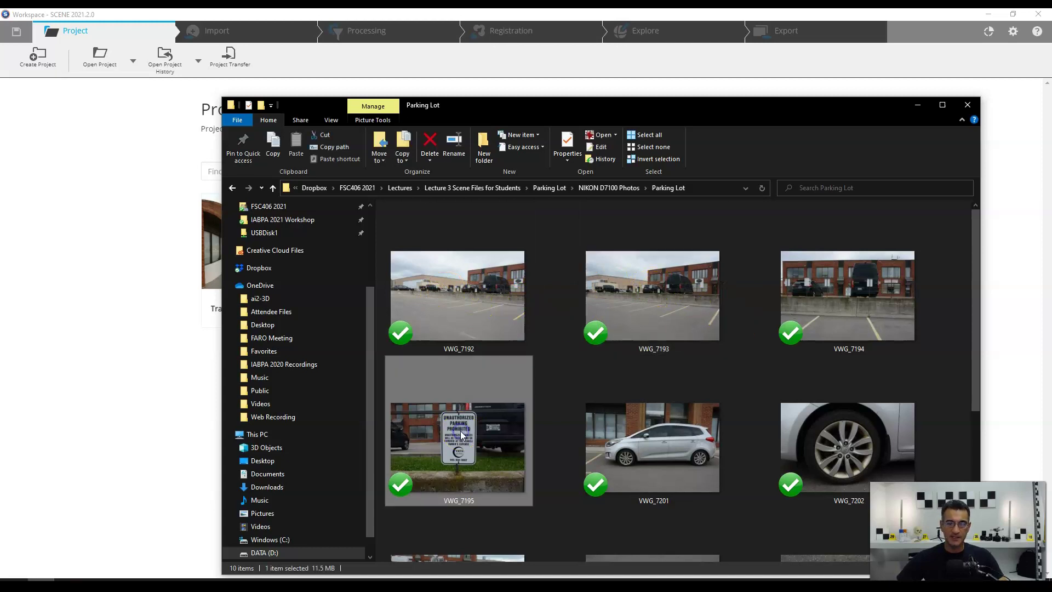
scroll(687, 422, "down", 2)
left_click(859, 327)
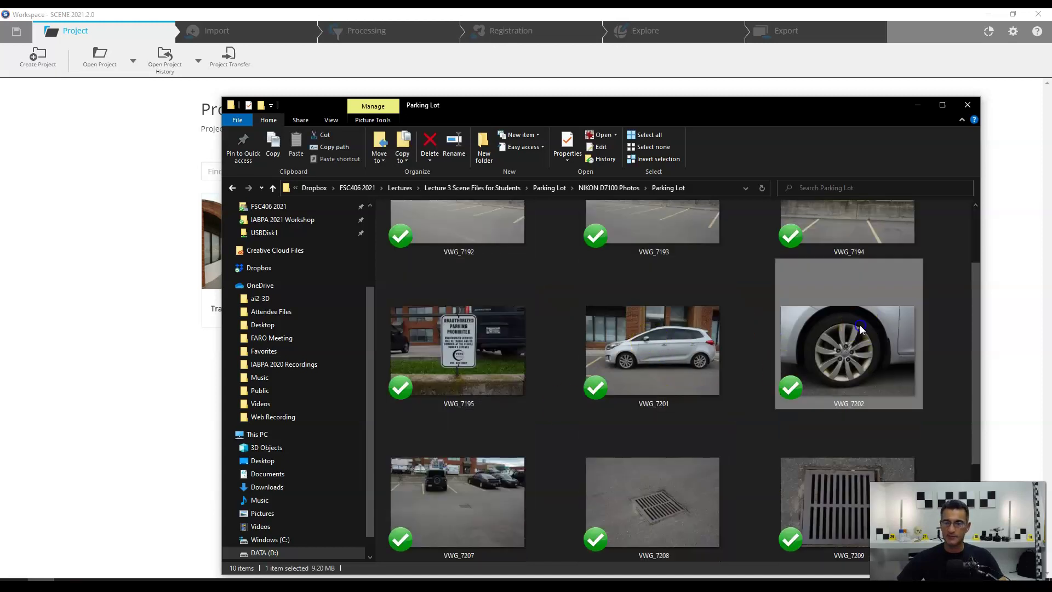
scroll(603, 394, "down", 2)
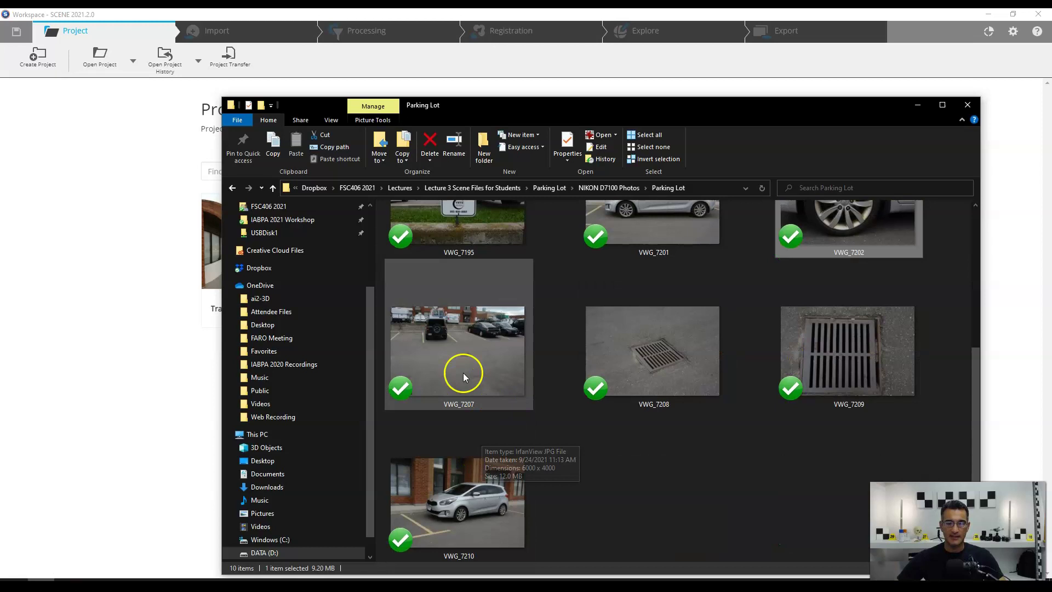
left_click(633, 361)
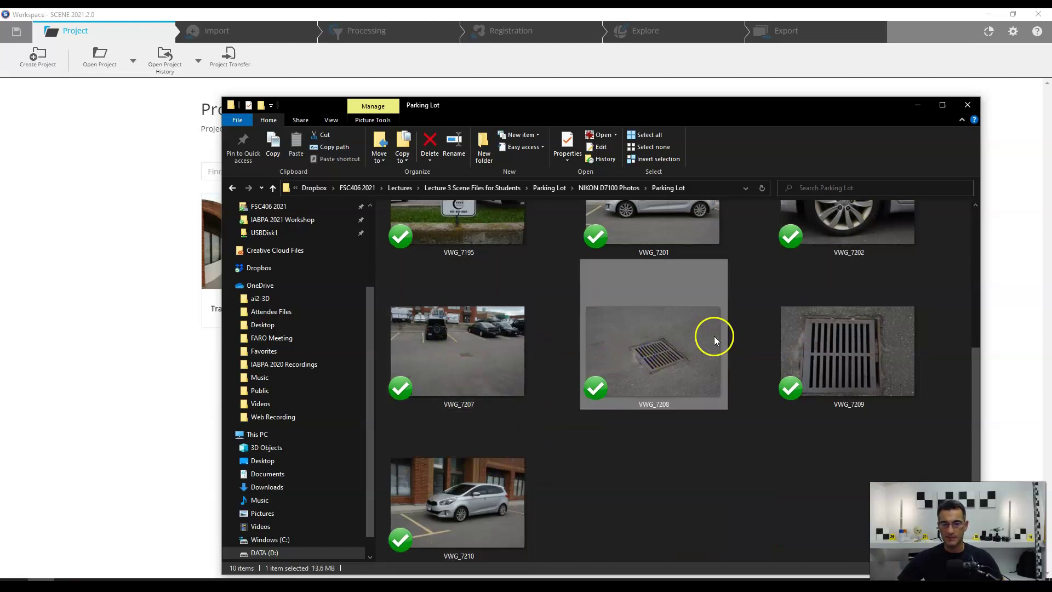
scroll(715, 335, "up", 3)
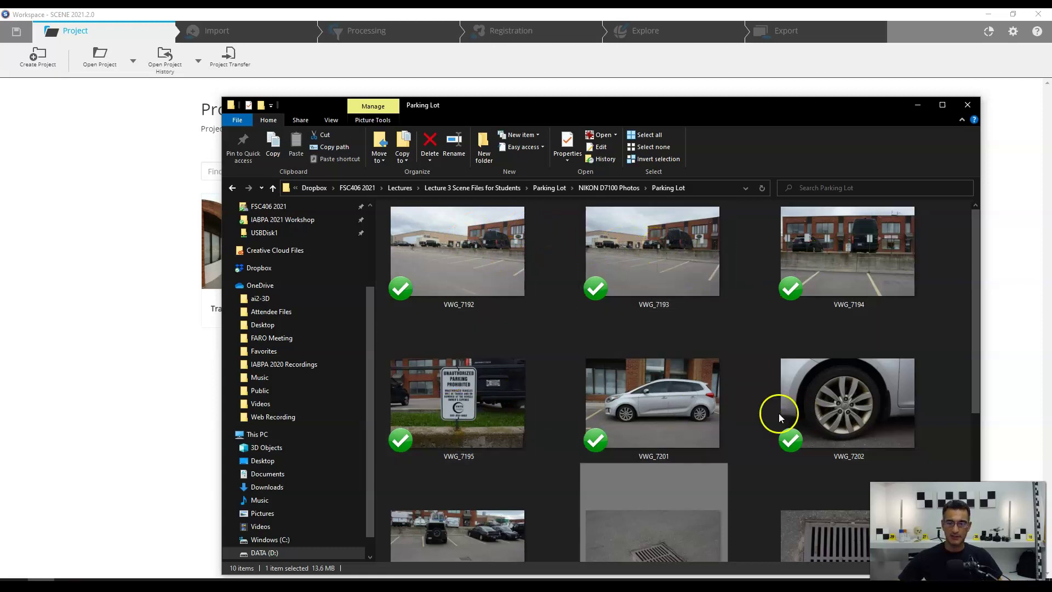
scroll(716, 398, "down", 1)
scroll(707, 378, "down", 2)
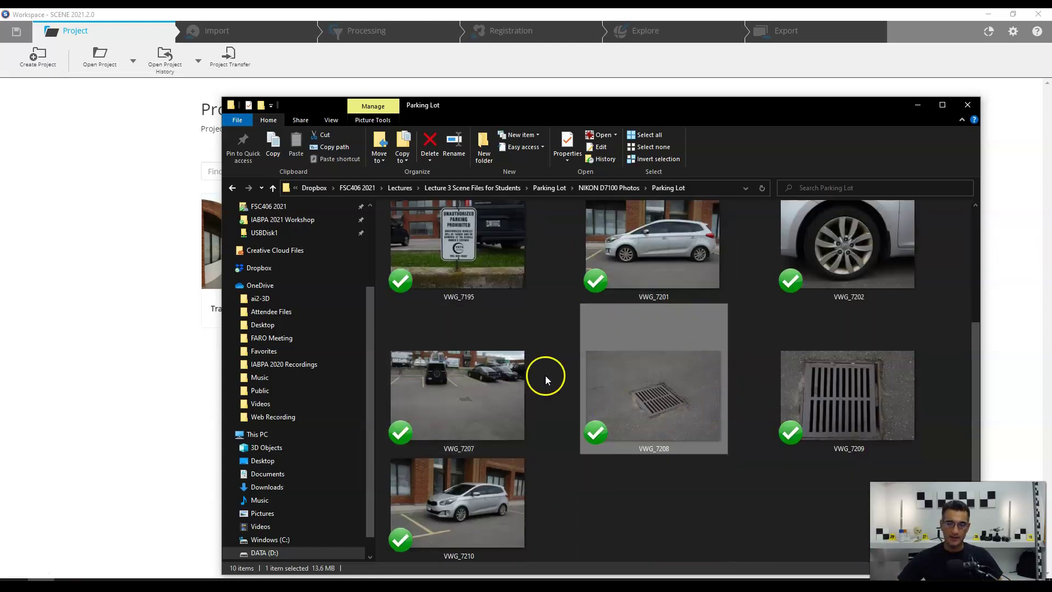
scroll(692, 339, "up", 3)
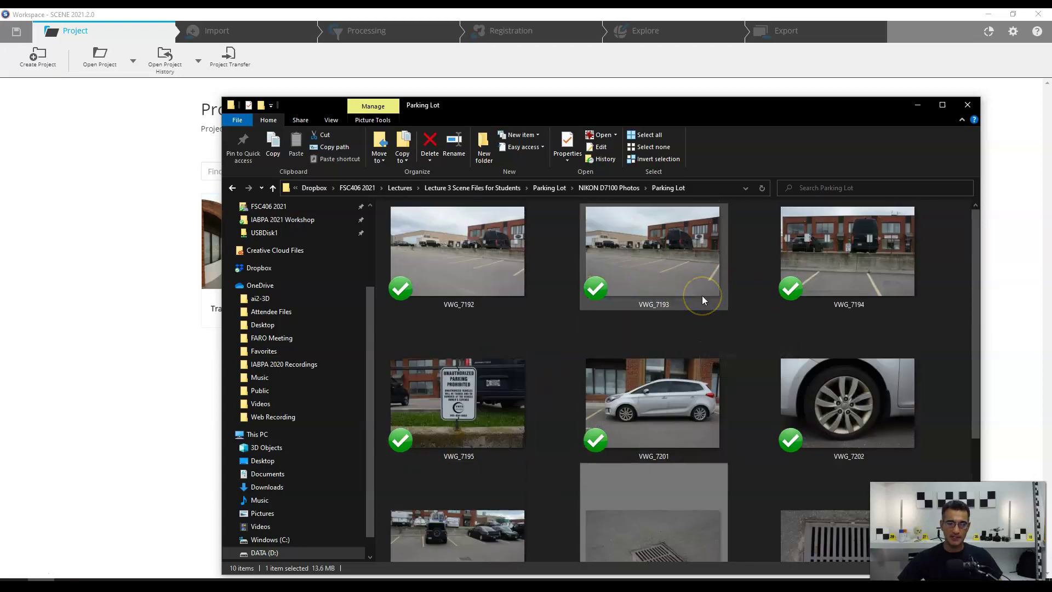
left_click_drag(563, 113, 1051, 115)
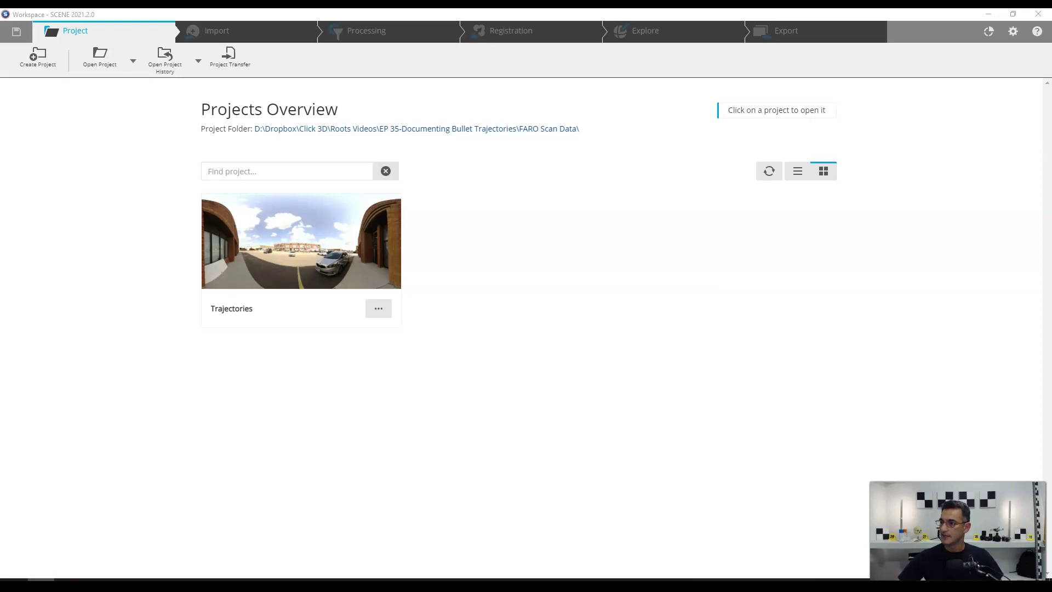
left_click_drag(1051, 63, 1051, 99)
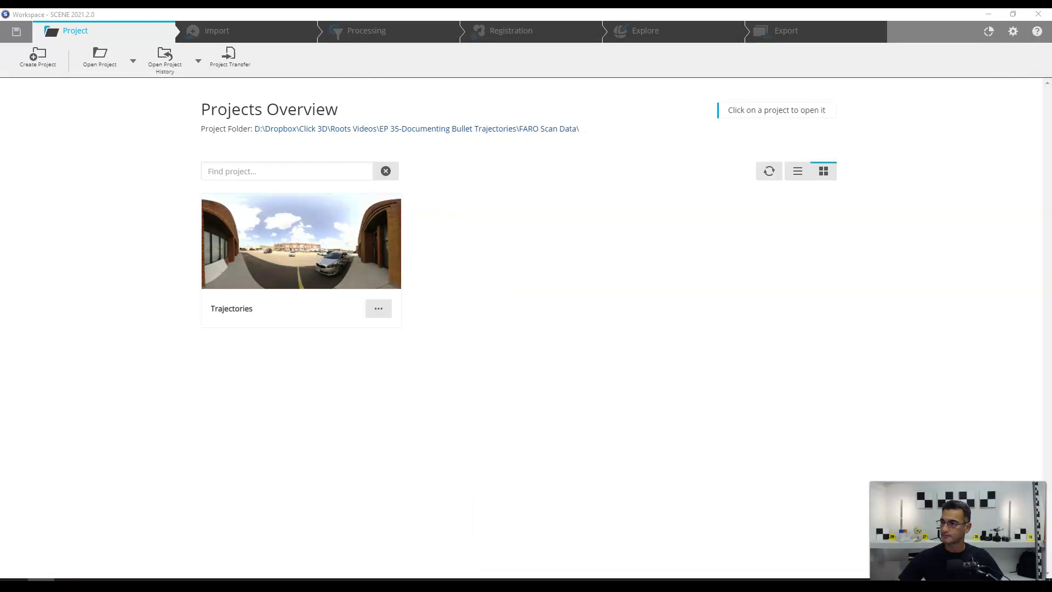
Create a new scan project located on the Desktop and named Plot
left_click(48, 68)
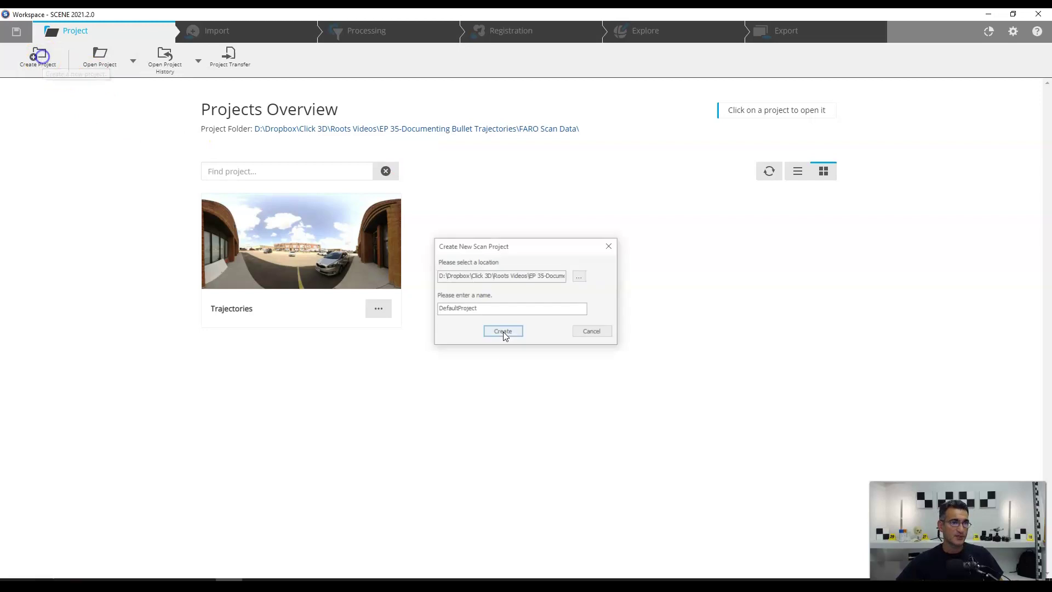
left_click(579, 277)
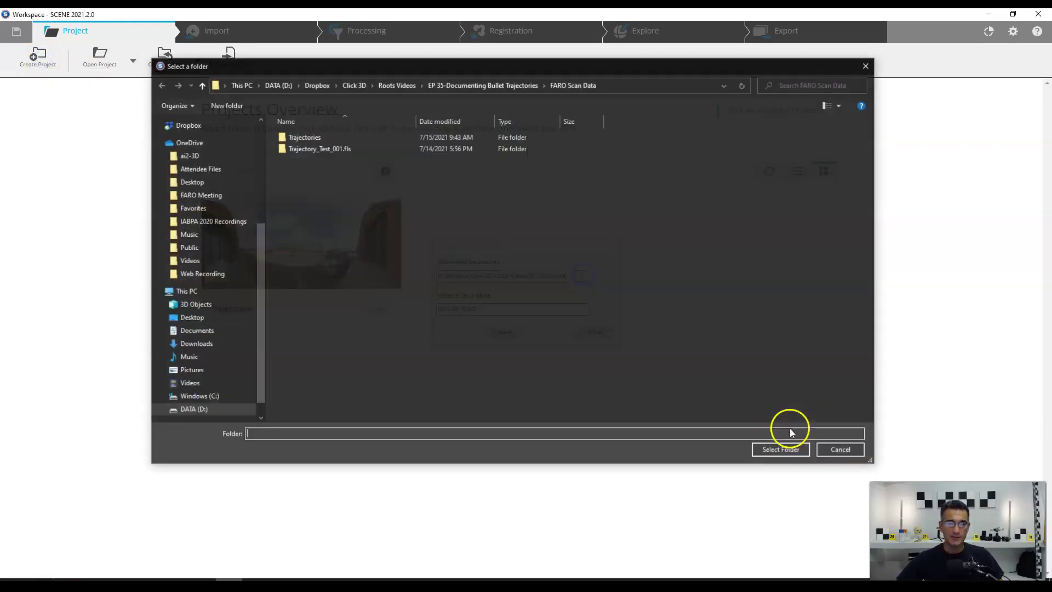
scroll(204, 172, "up", 5)
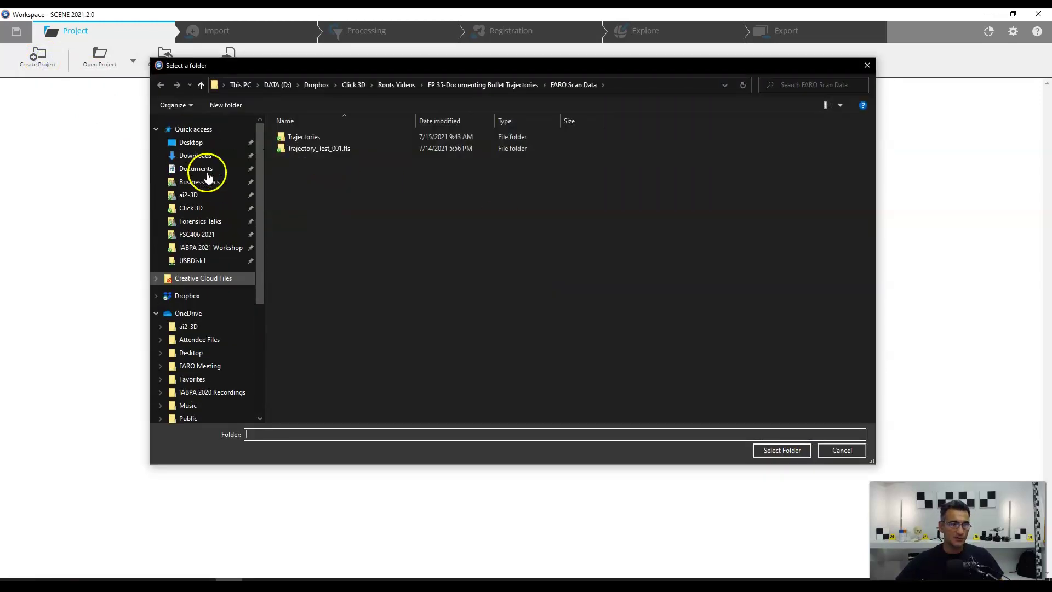
left_click(207, 144)
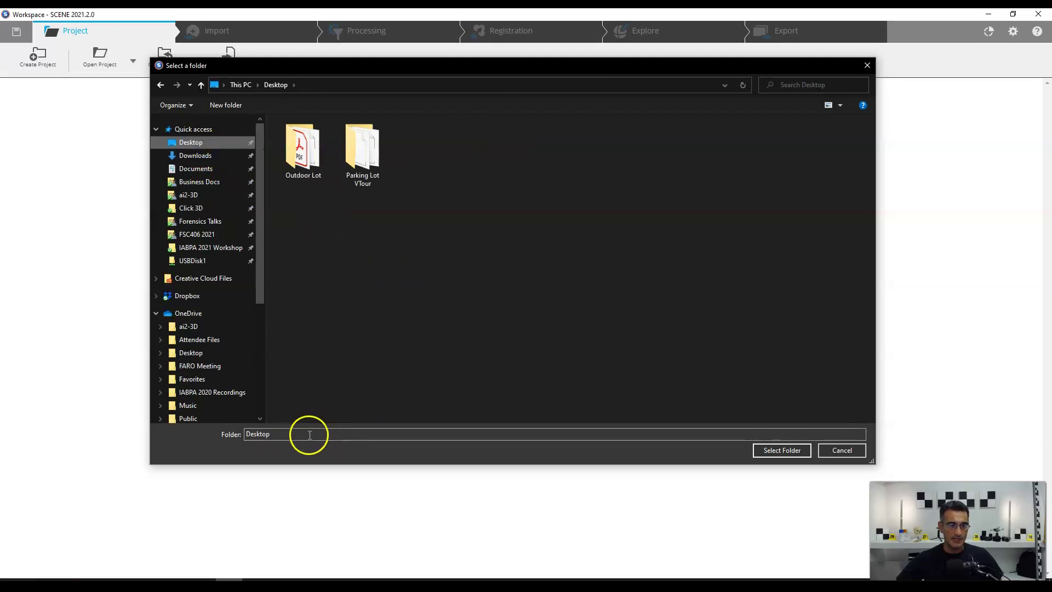
left_click(782, 450)
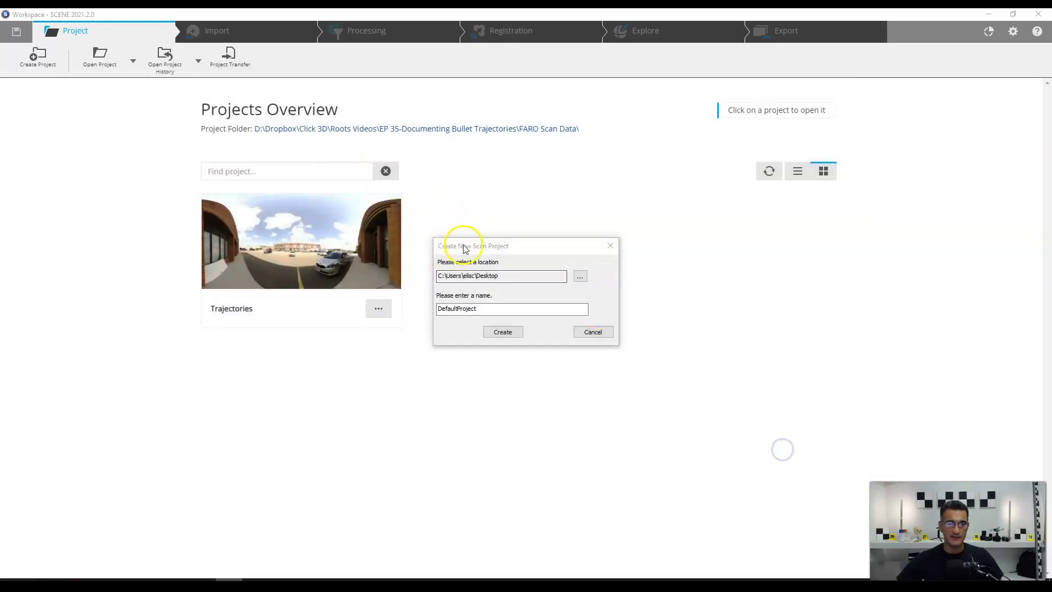
double_click(458, 308)
type("Plot")
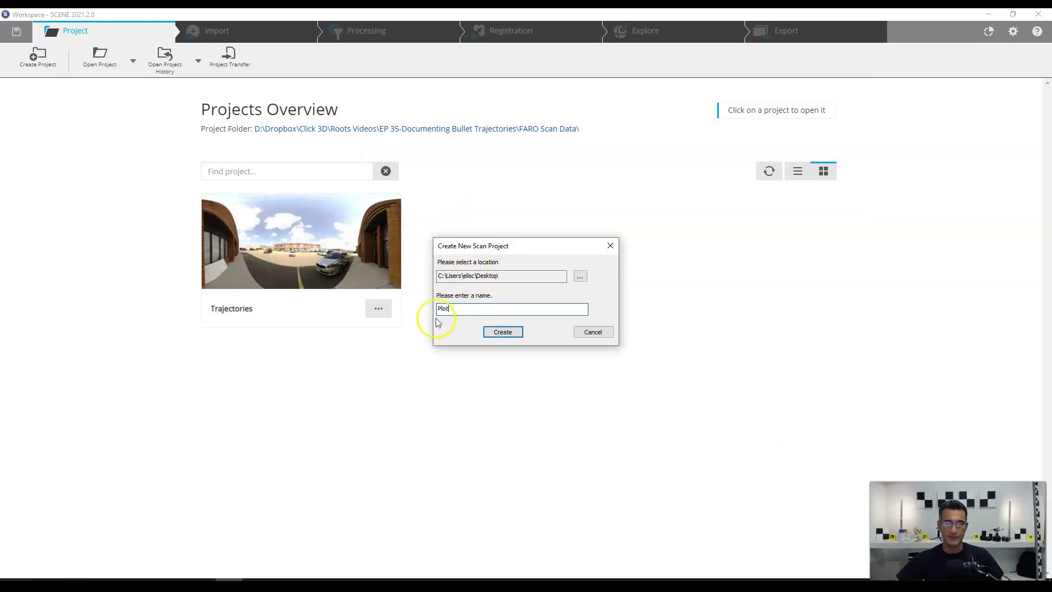
left_click(501, 331)
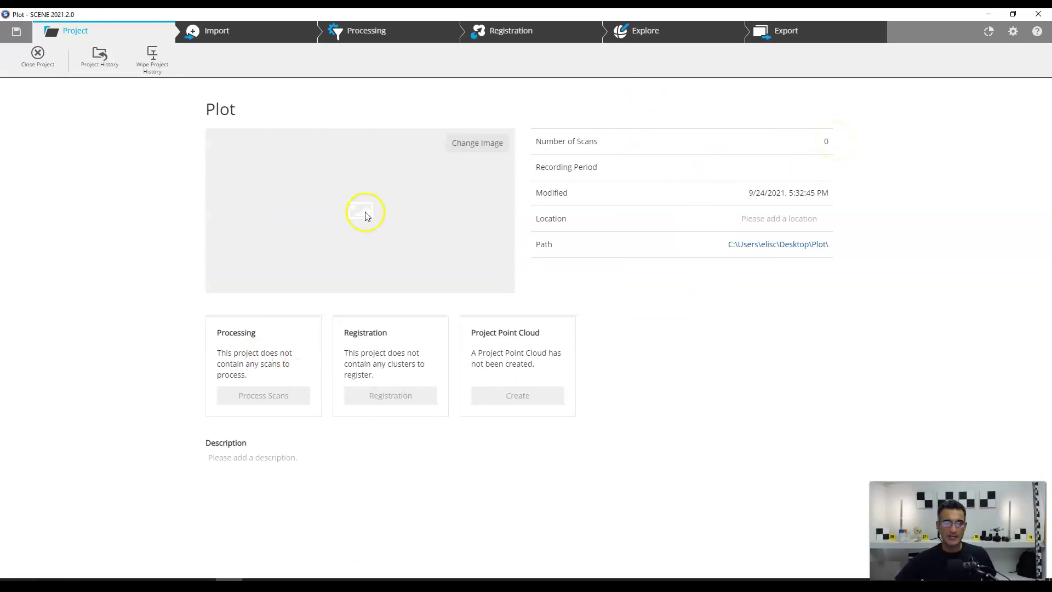
Import scans PLOT_007 through PLOT_012 from the scan folder into the Plot project
key("alt+Tab")
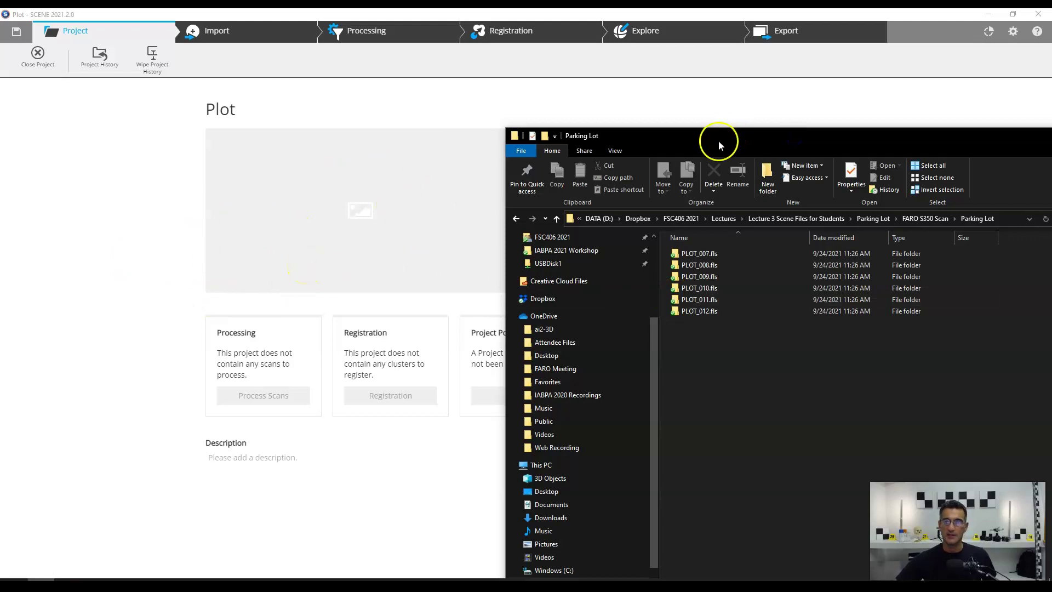
left_click_drag(711, 403, 706, 254)
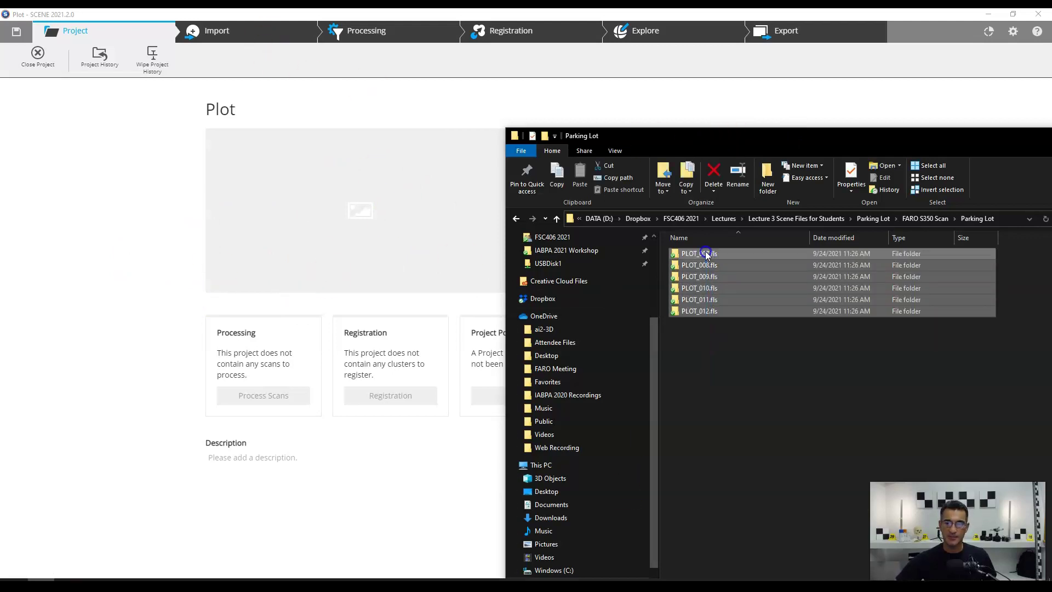
left_click(699, 117)
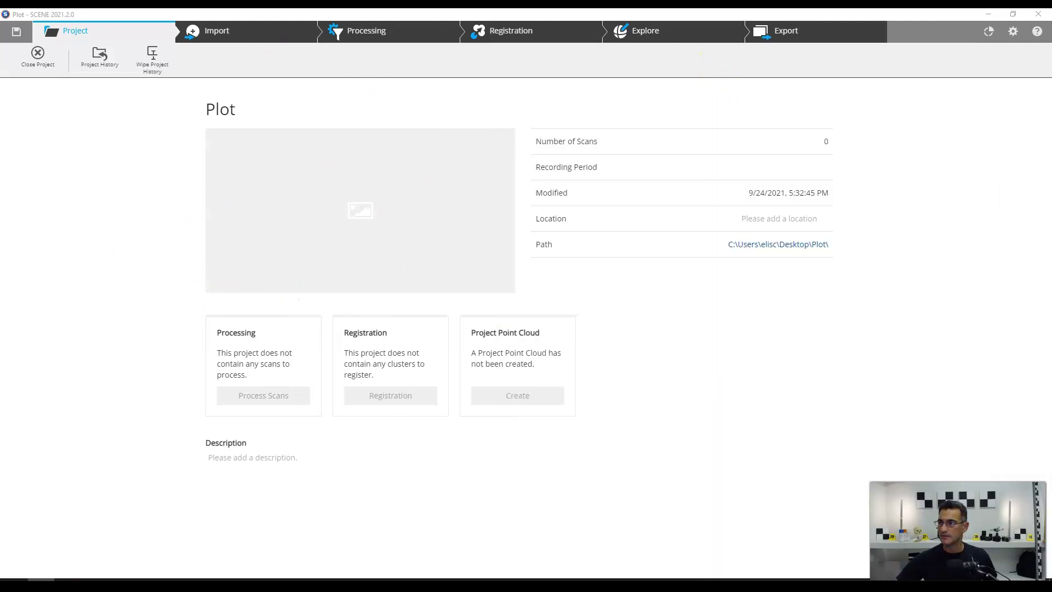
left_click(216, 32)
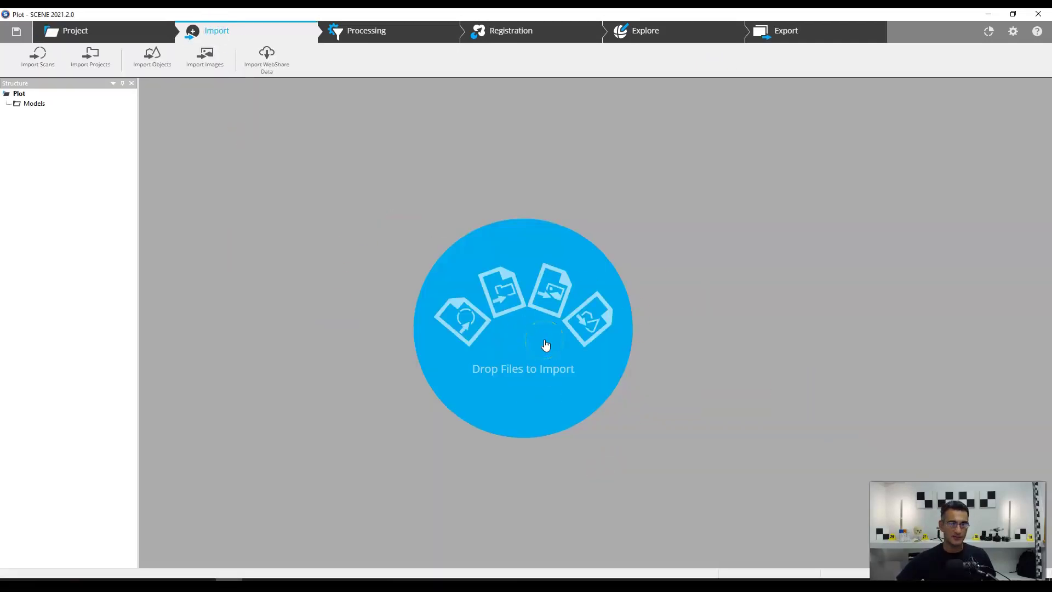
key("alt+Tab")
left_click_drag(789, 275, 495, 268)
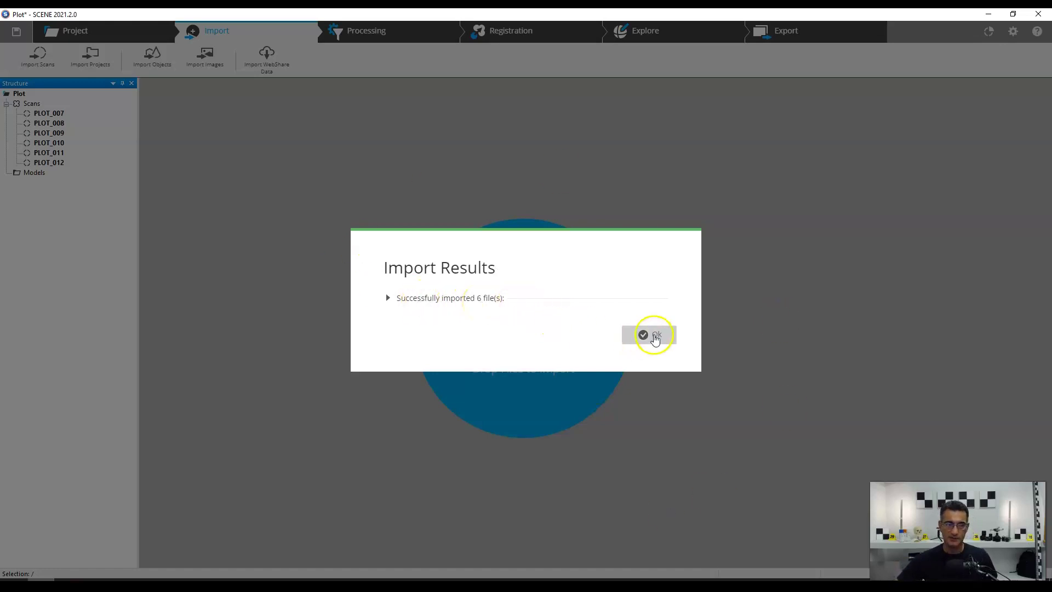
left_click(655, 335)
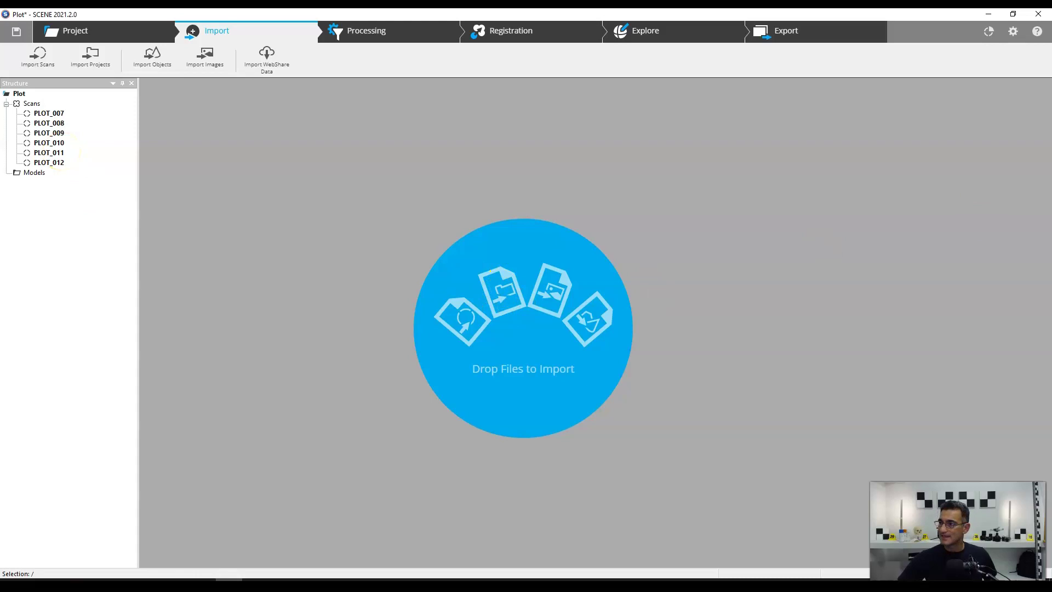
Advance the Plot project to its Processing stage with the six PLOT scans listed
key("alt+Tab")
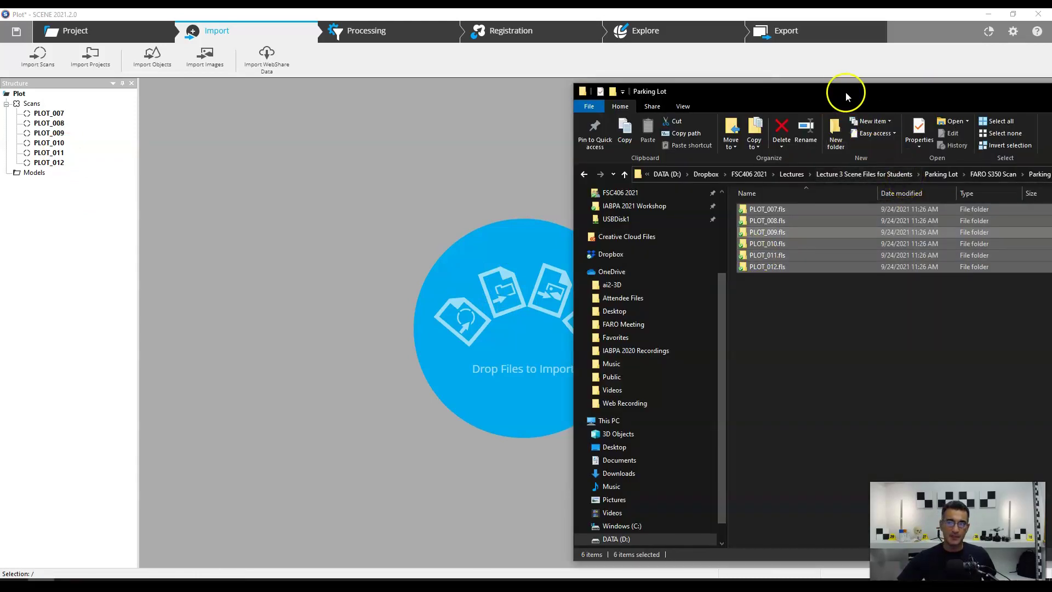
key("alt+Tab")
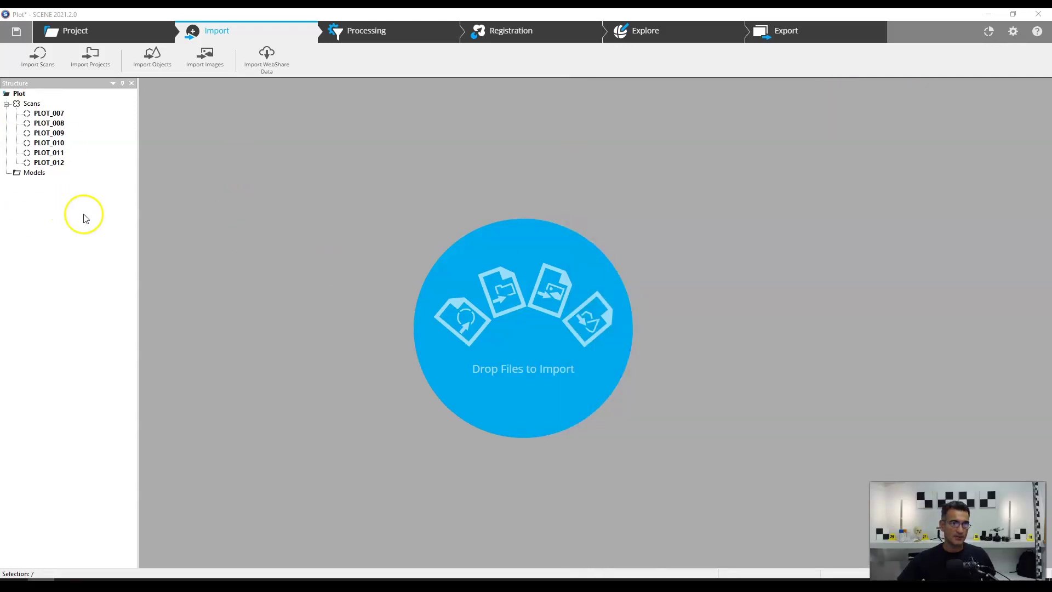
left_click(375, 39)
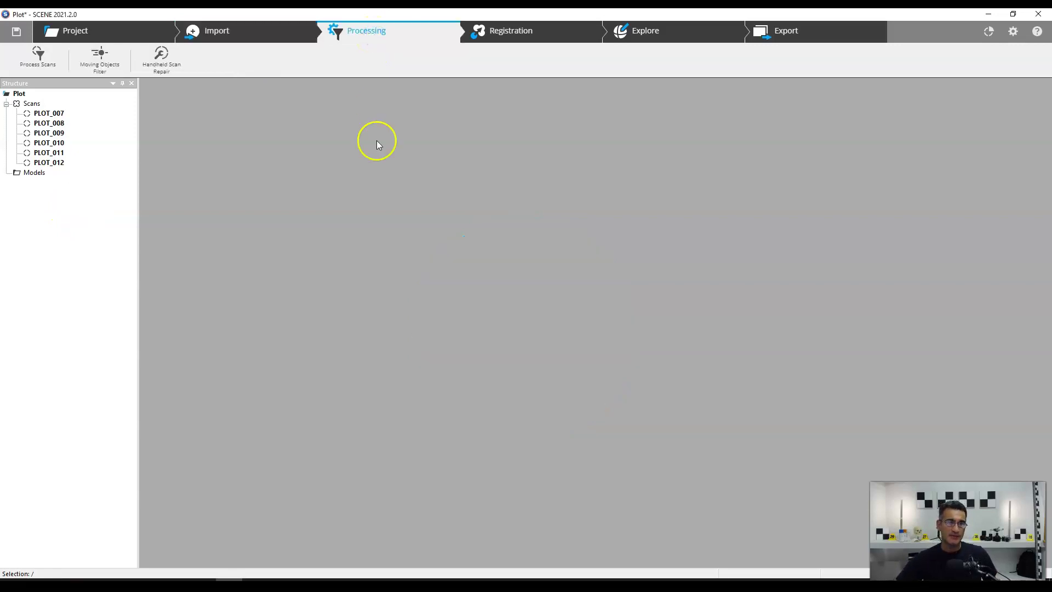
Select all six scans in the Scans cluster for processing
left_click(43, 58)
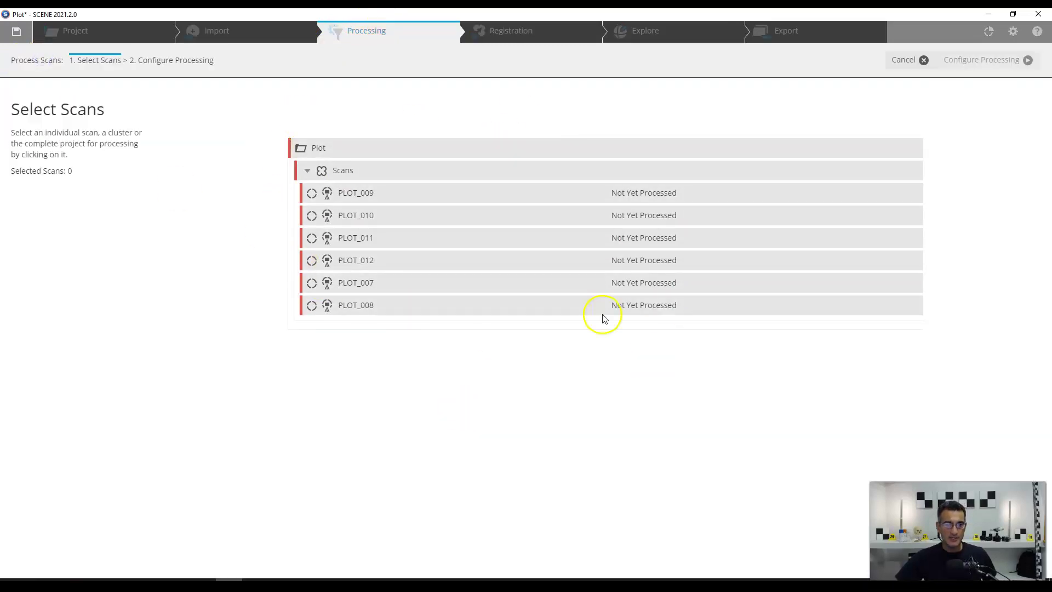
left_click(412, 168)
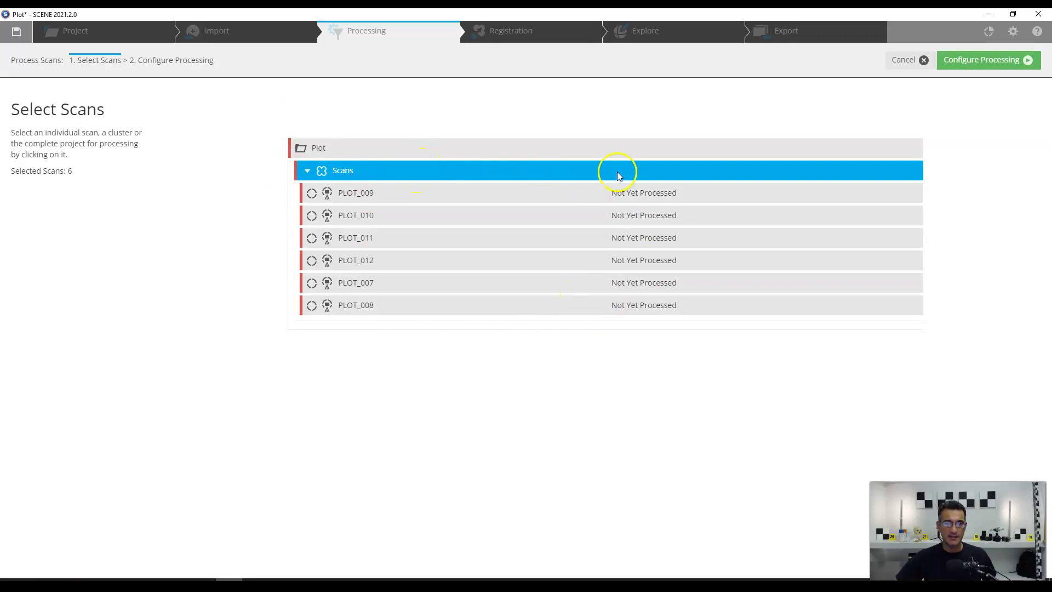
left_click(958, 61)
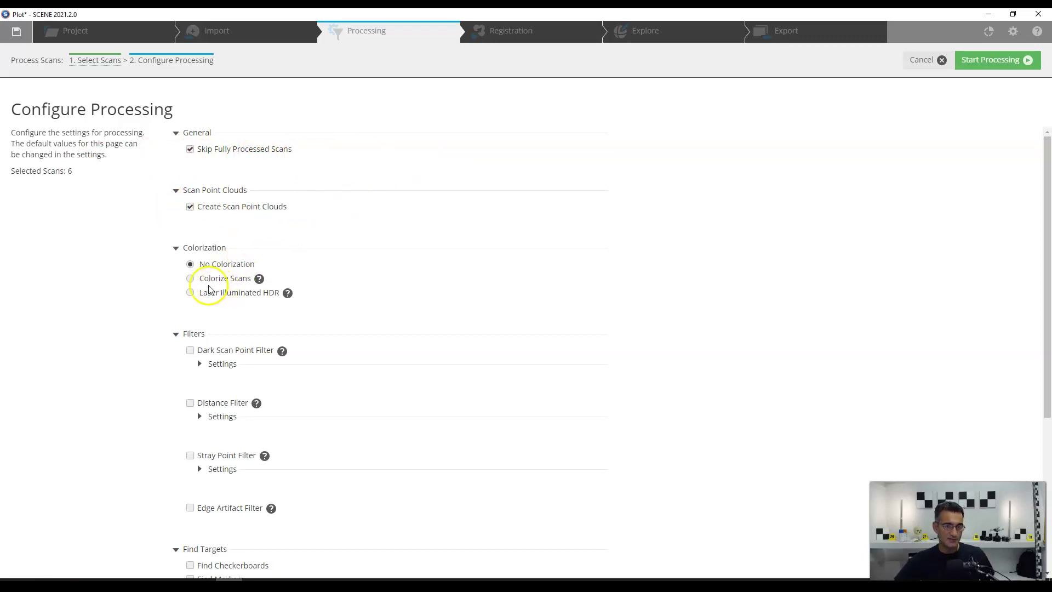
Enable Colorize Scans and automatic registration using Top View and Cloud to Cloud
left_click(189, 279)
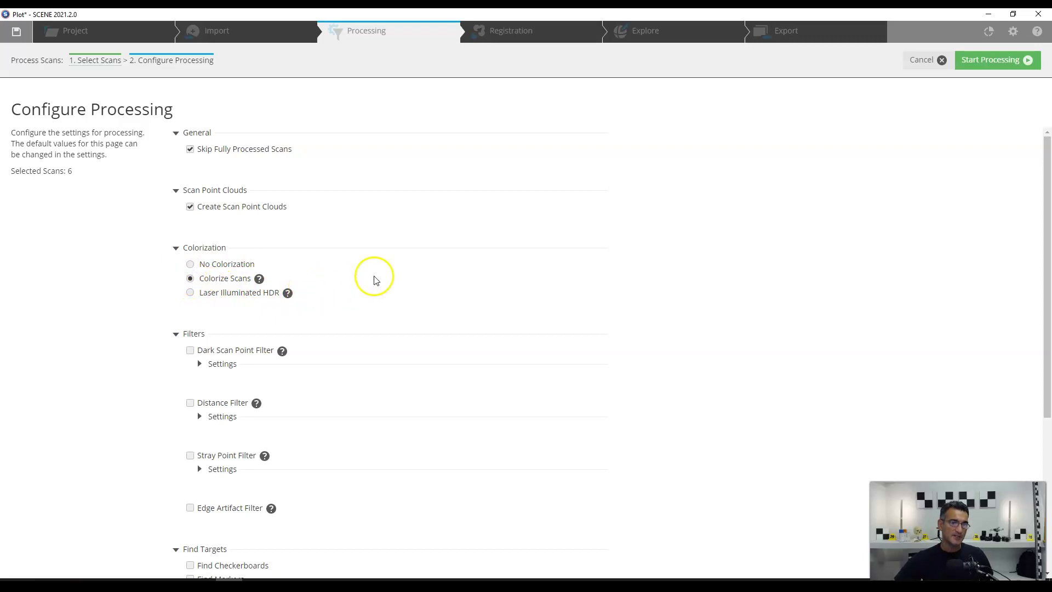
scroll(370, 278, "down", 2)
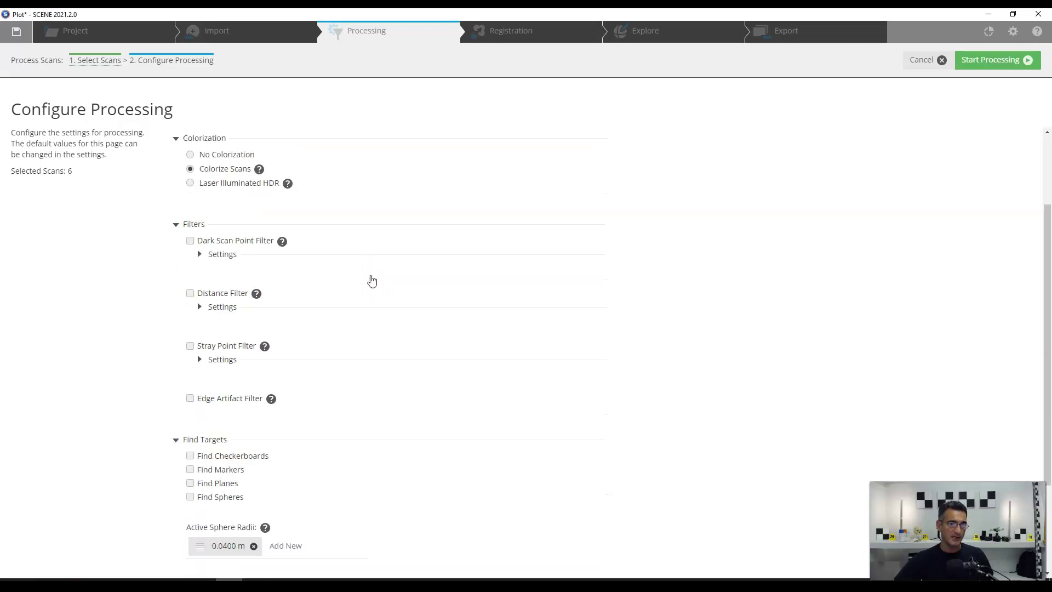
scroll(265, 376, "down", 2)
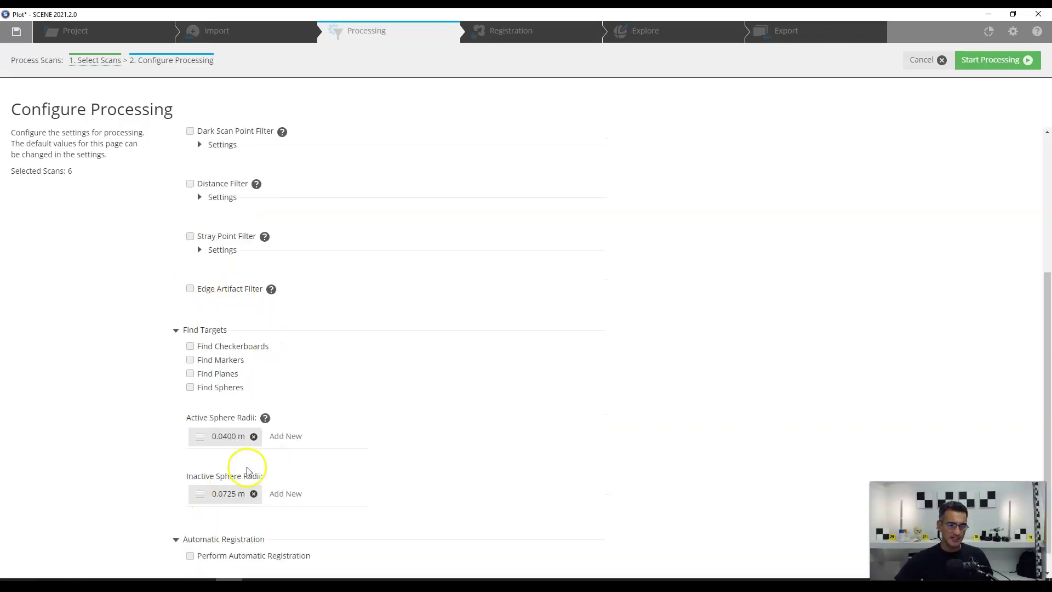
scroll(271, 462, "down", 1)
left_click(190, 531)
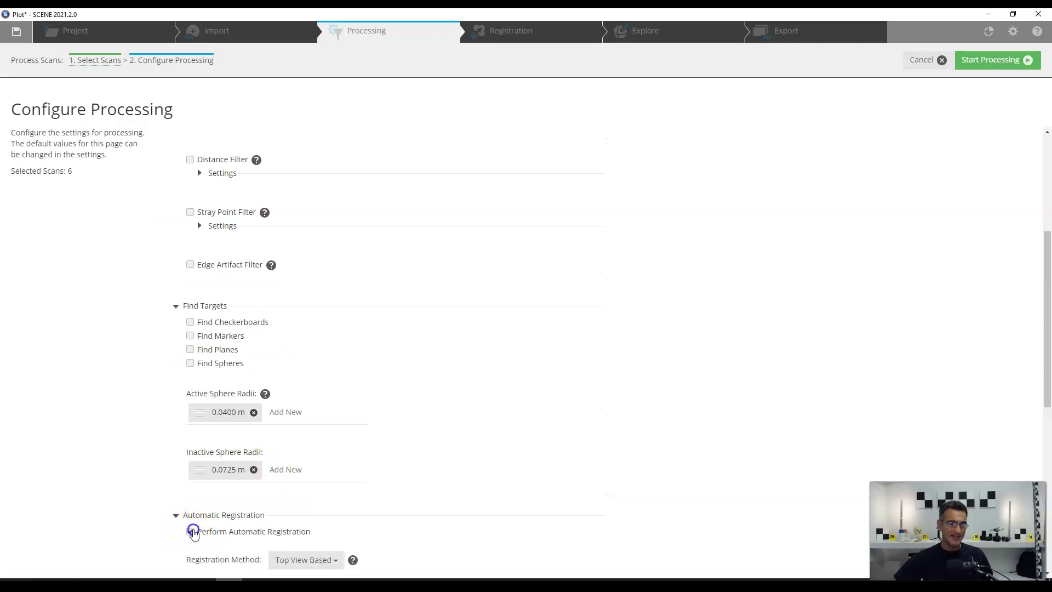
scroll(438, 471, "down", 1)
left_click(336, 504)
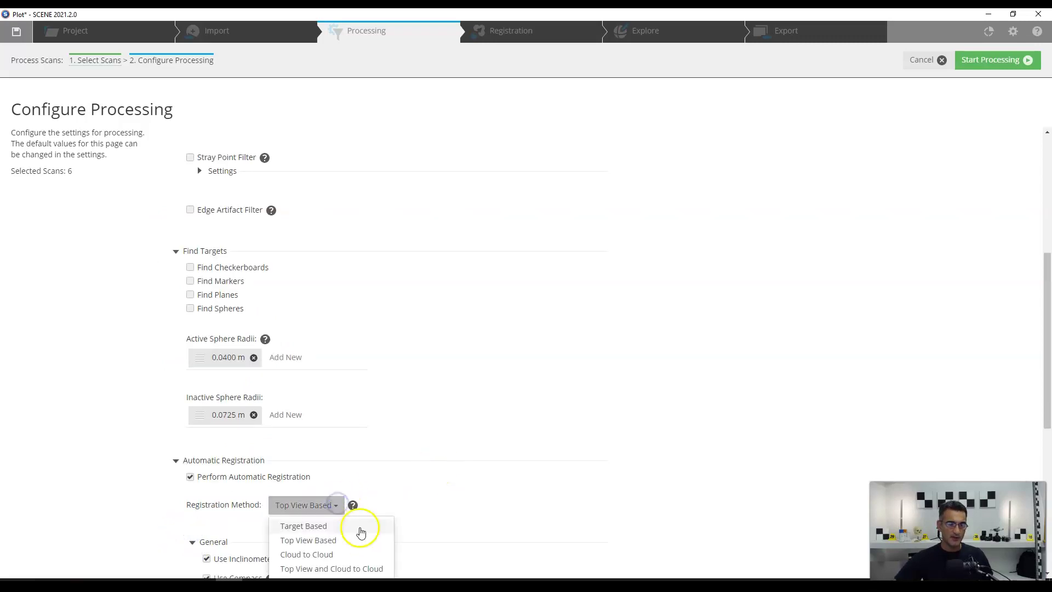
left_click(339, 570)
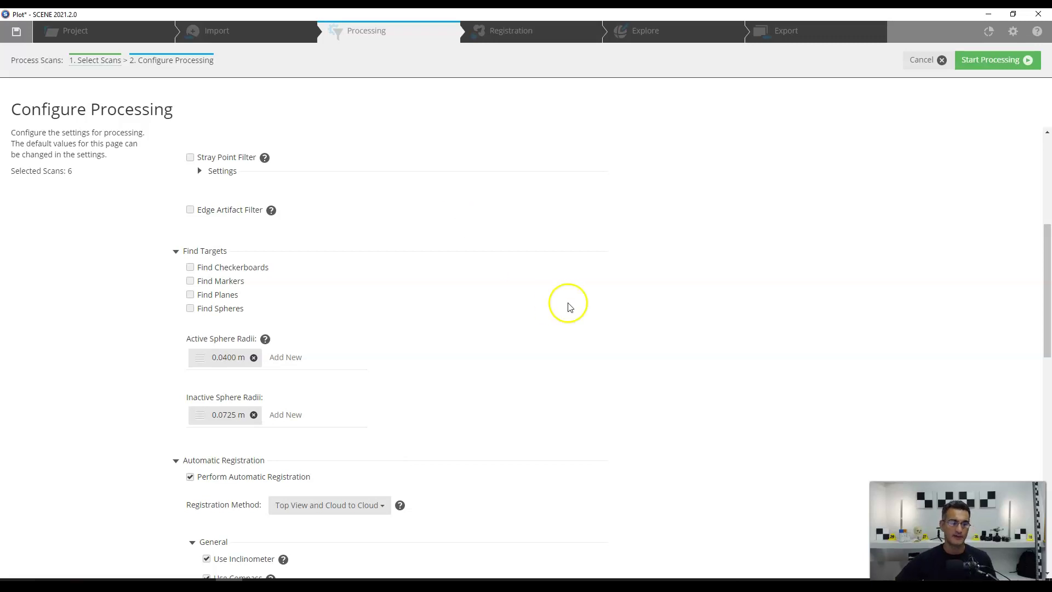
scroll(603, 329, "down", 5)
scroll(526, 336, "up", 8)
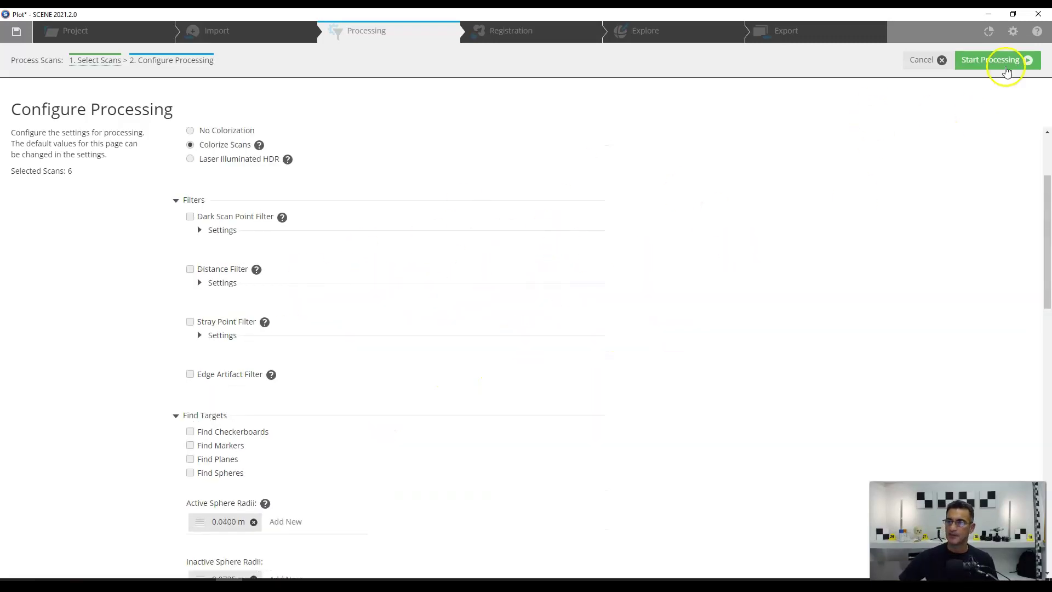
Run processing on the six scans and accept the Processing Results to reach Registration
left_click(993, 61)
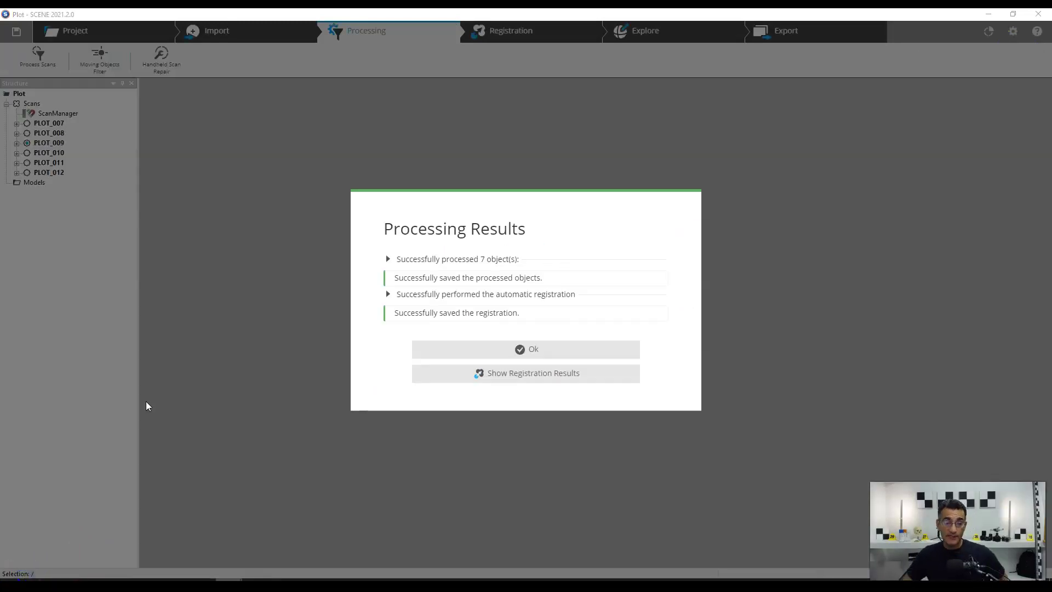
left_click(377, 229)
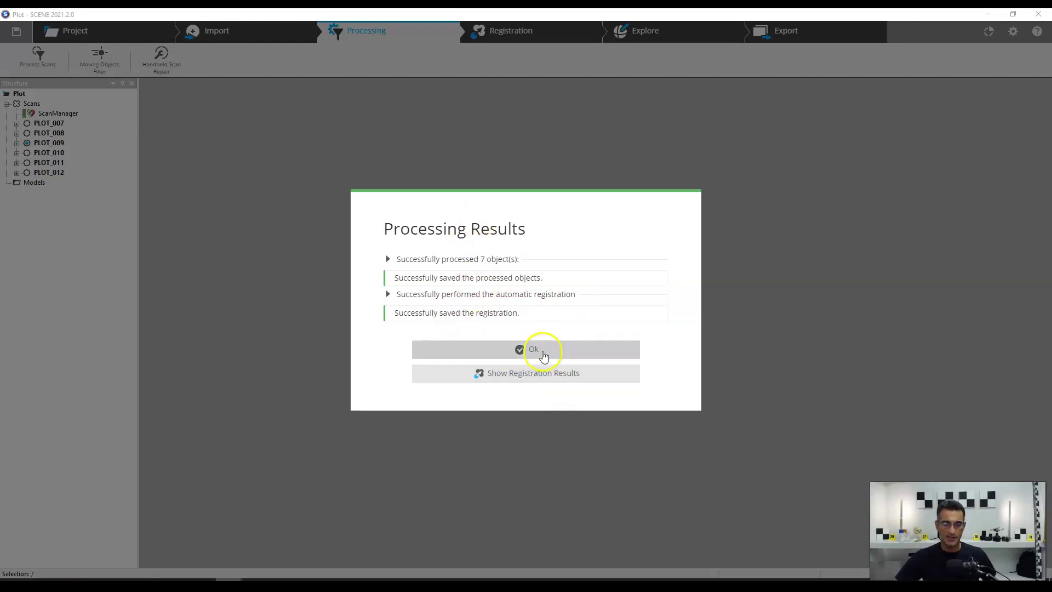
left_click(530, 379)
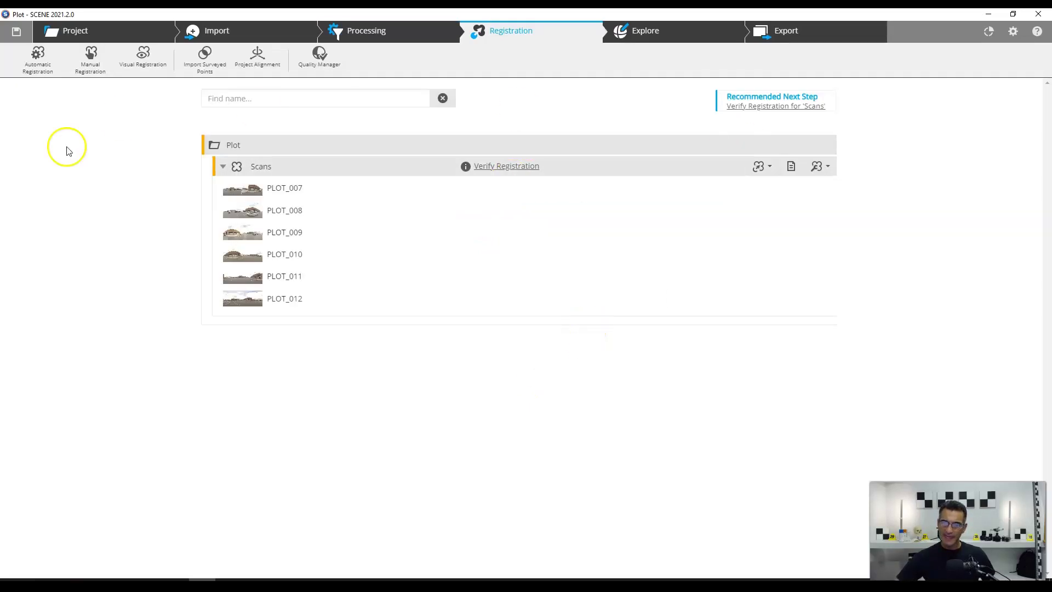
Start verifying the registration of the six PLOT scans
left_click(500, 170)
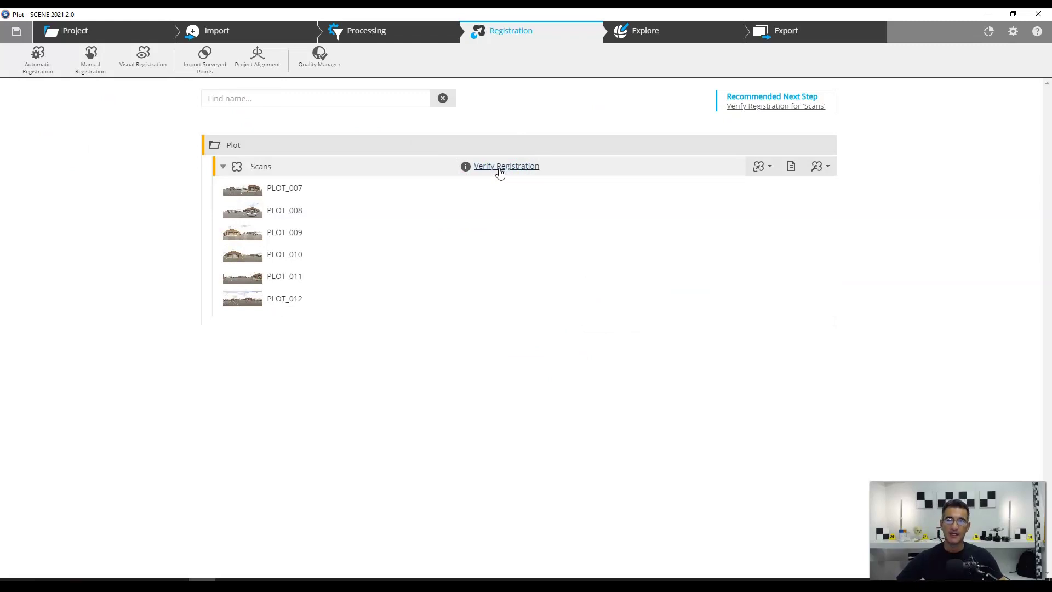
left_click(499, 172)
left_click(519, 215)
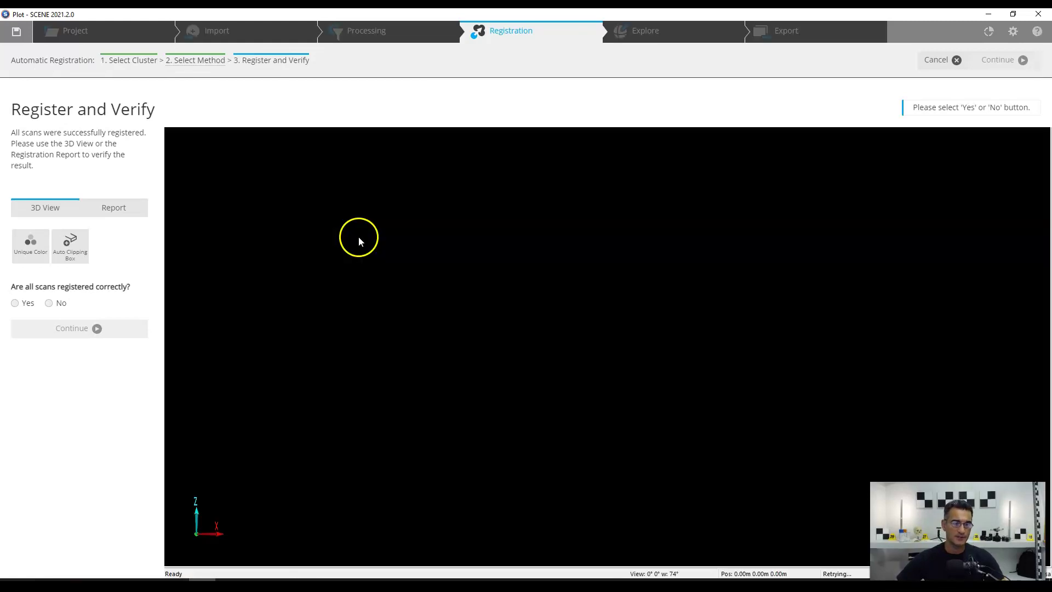
Pan and zoom along the lot to inspect alignment of PLOT_007 through PLOT_012
scroll(625, 351, "up", 10)
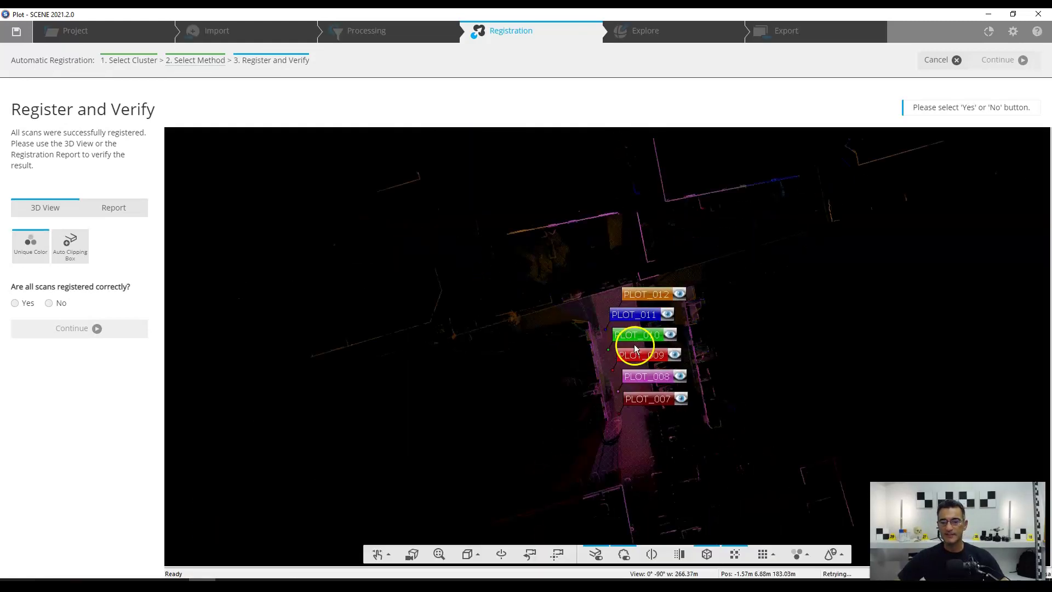
right_click_drag(665, 303, 576, 255)
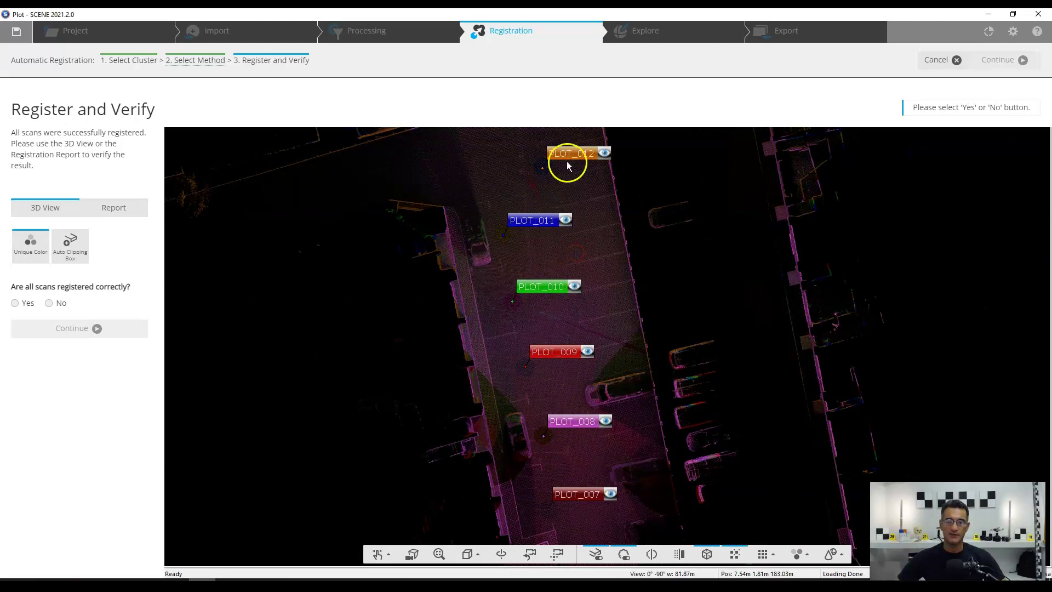
right_click_drag(570, 429, 568, 232)
scroll(568, 231, "up", 5)
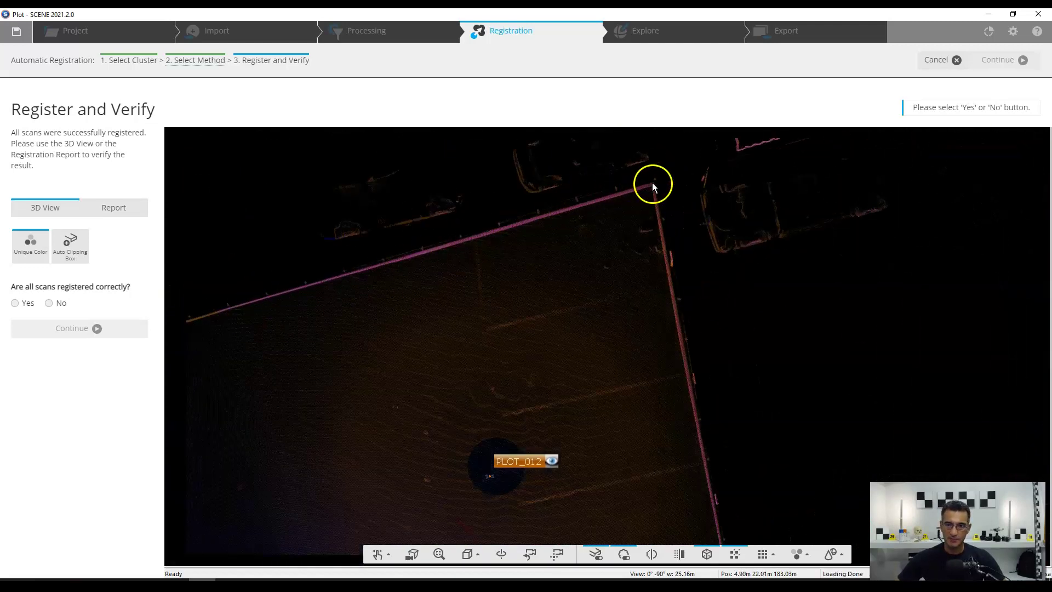
scroll(541, 389, "down", 4)
right_click_drag(548, 425, 566, 338)
scroll(519, 392, "up", 2)
right_click_drag(519, 393, 580, 330)
right_click_drag(664, 331, 650, 334)
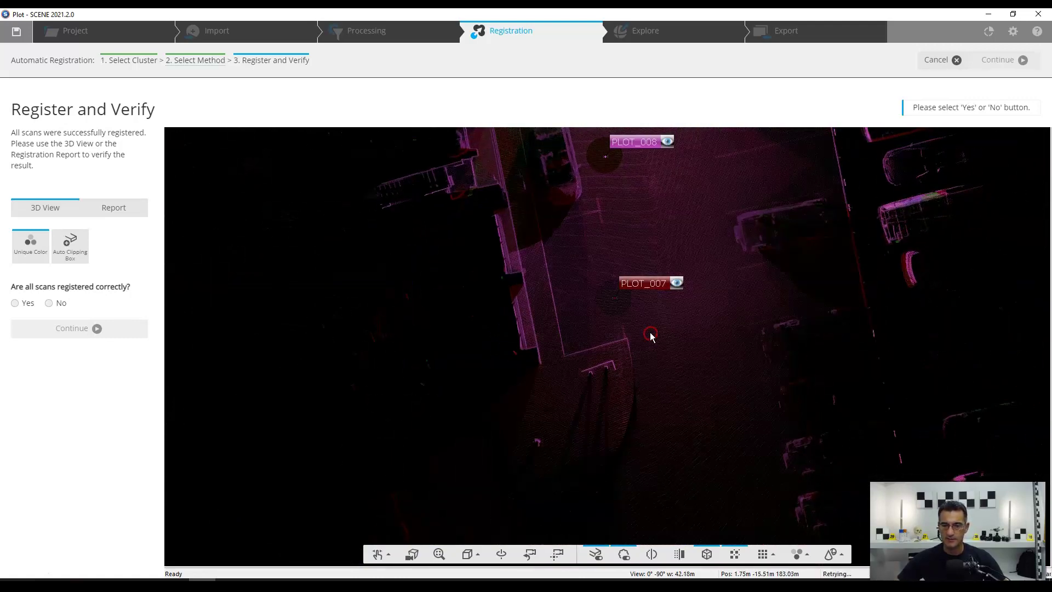
right_click_drag(674, 399, 570, 397)
scroll(664, 307, "down", 6)
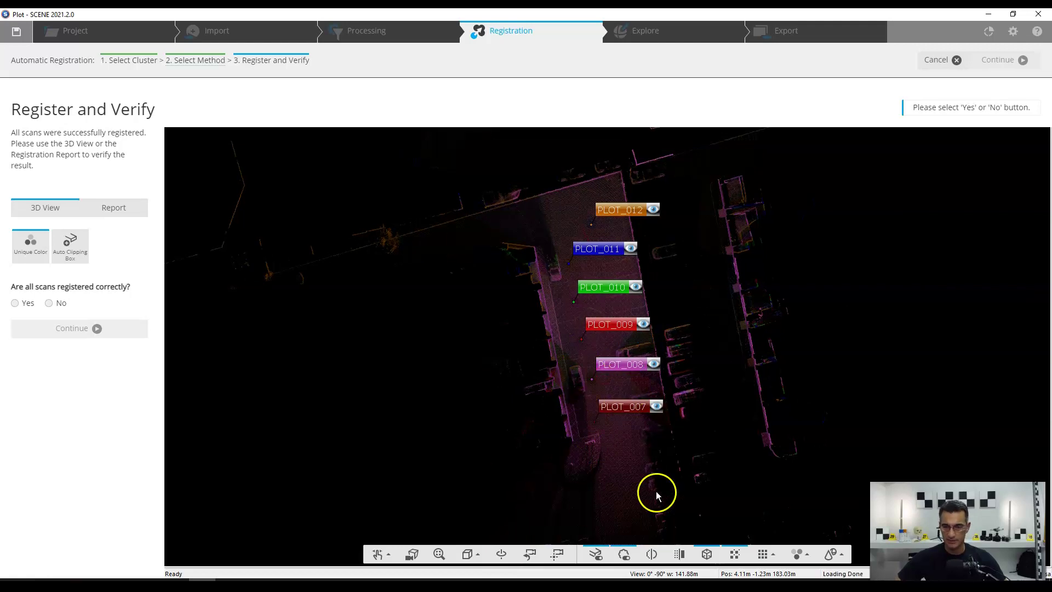
left_click(106, 213)
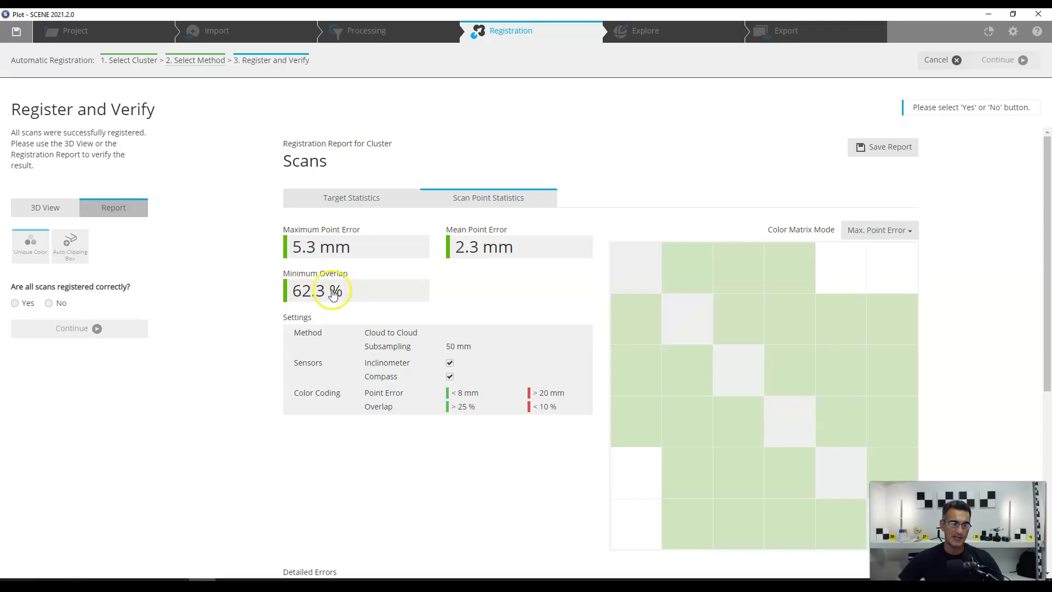
scroll(395, 329, "down", 5)
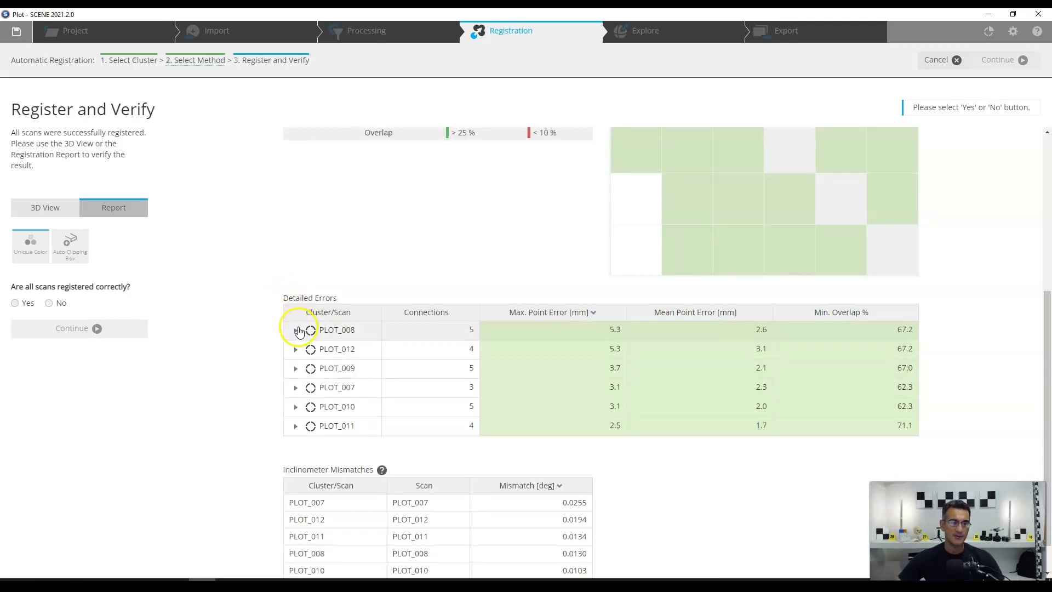
left_click(377, 330)
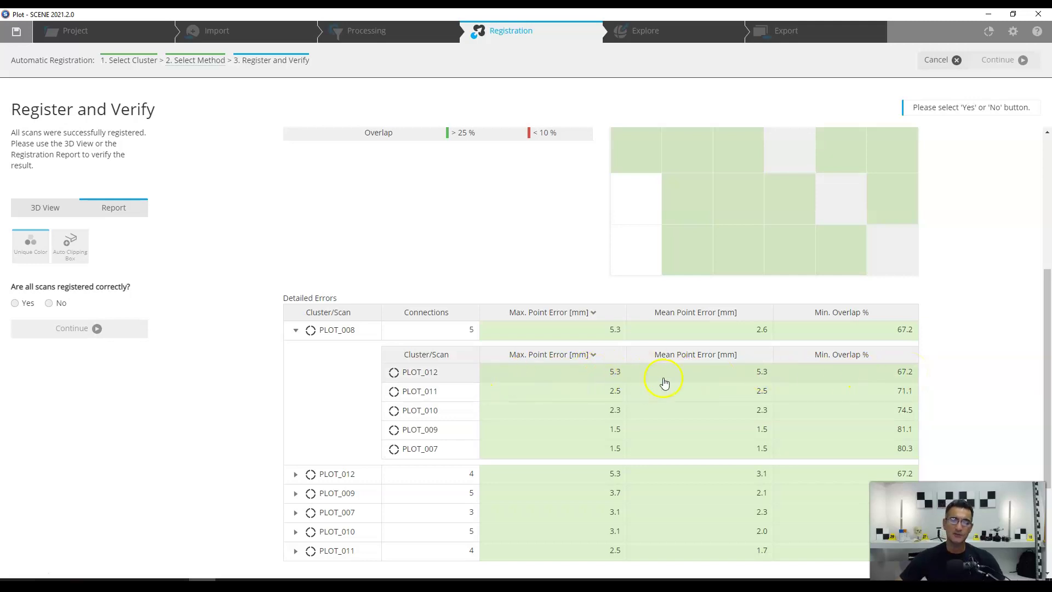
scroll(657, 378, "up", 5)
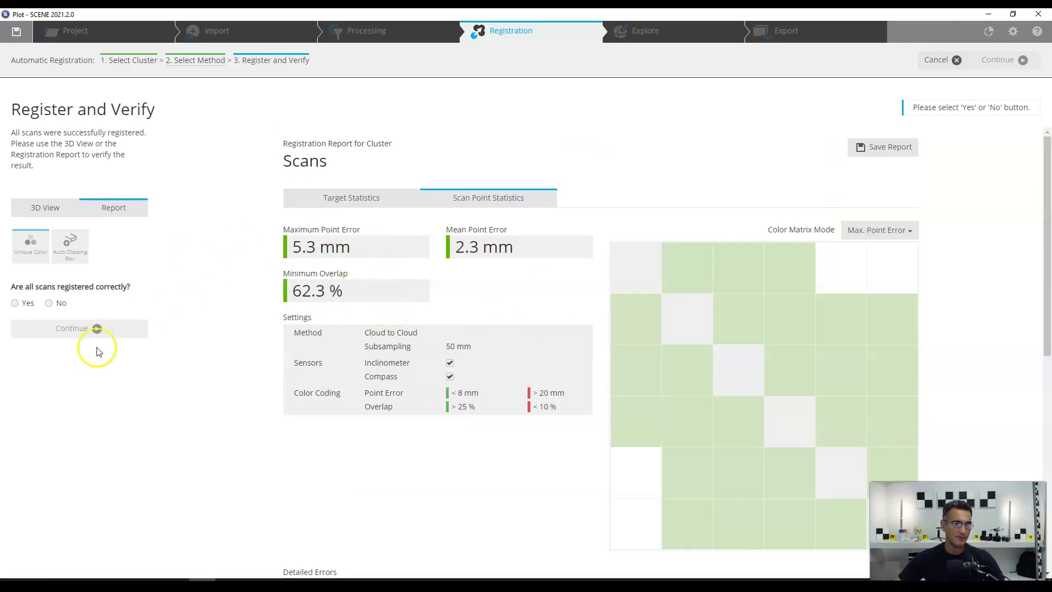
left_click(45, 207)
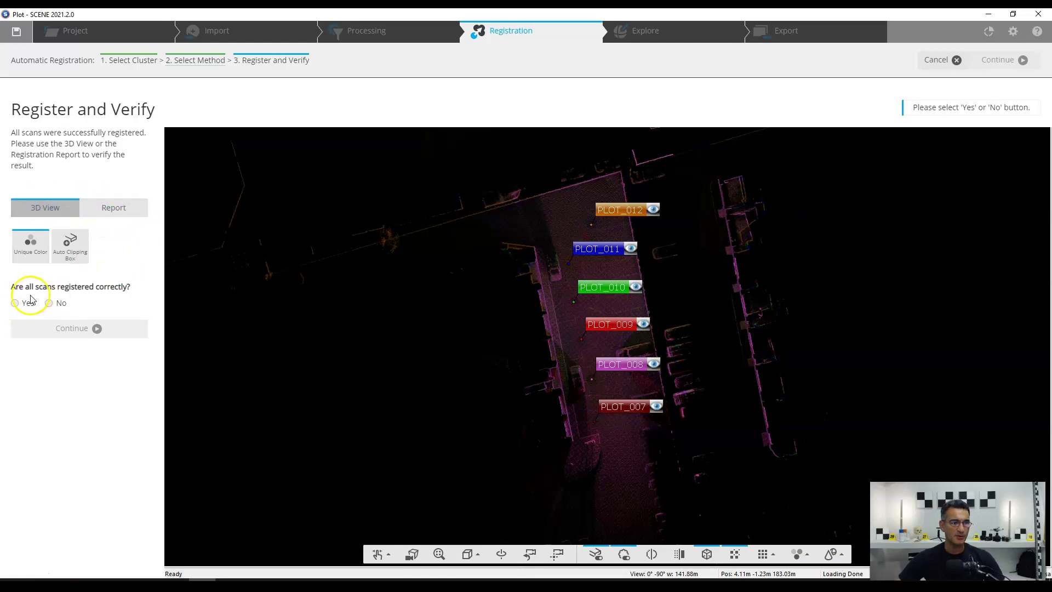
Answer Yes to correct registration, finish, and return to the Registration dashboard
left_click(14, 304)
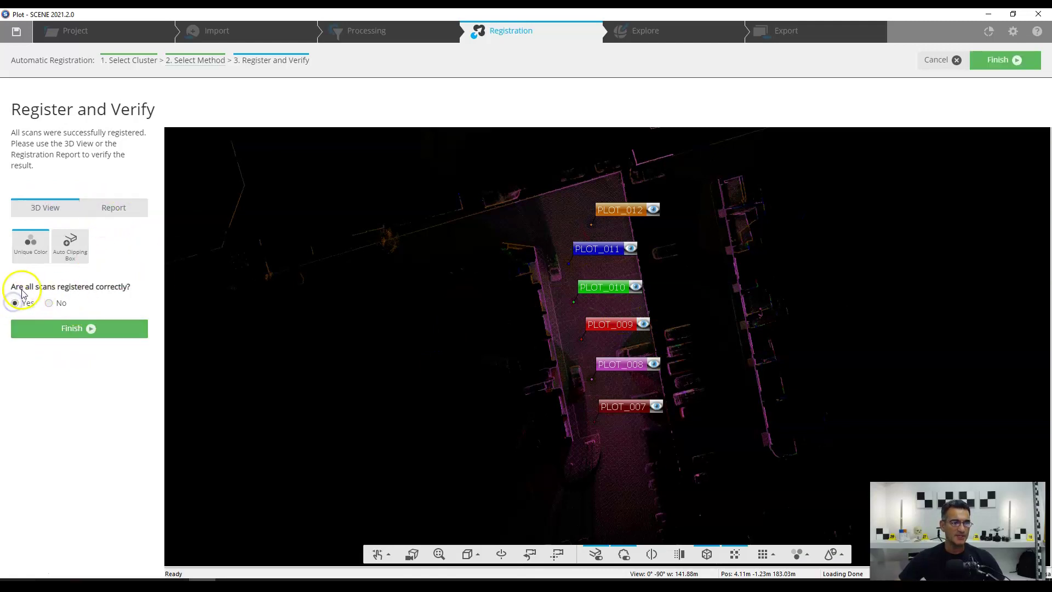
left_click(82, 329)
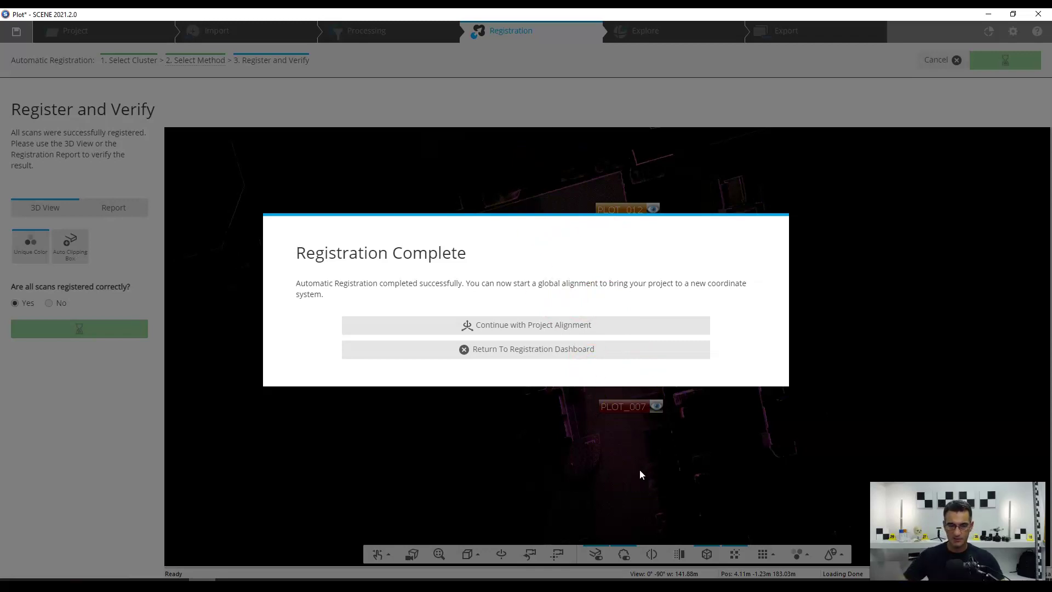
left_click(522, 351)
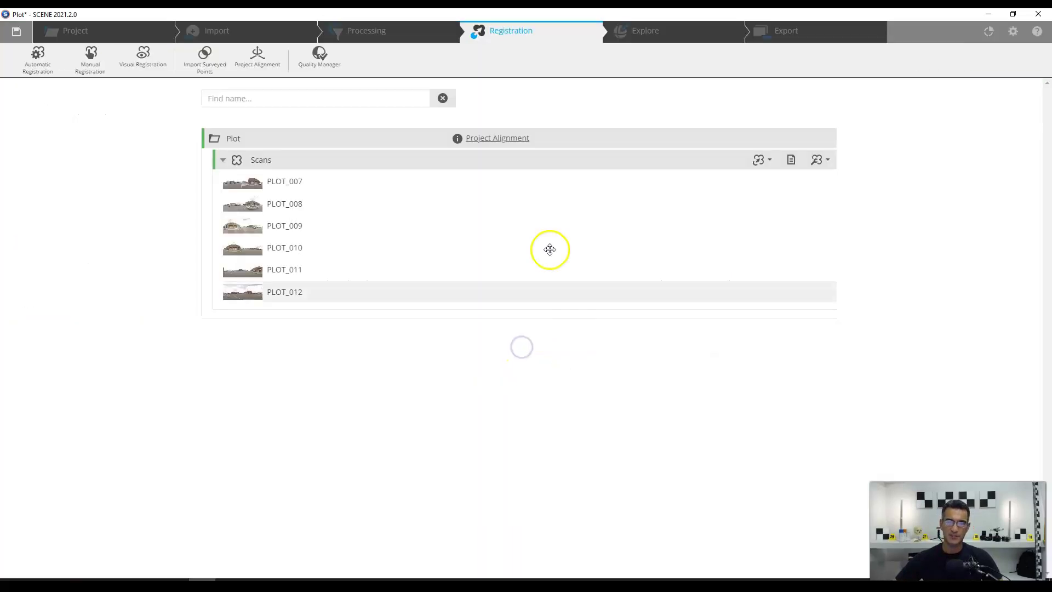
Open the Explore stage and fly down toward the parking lot point cloud
left_click(640, 34)
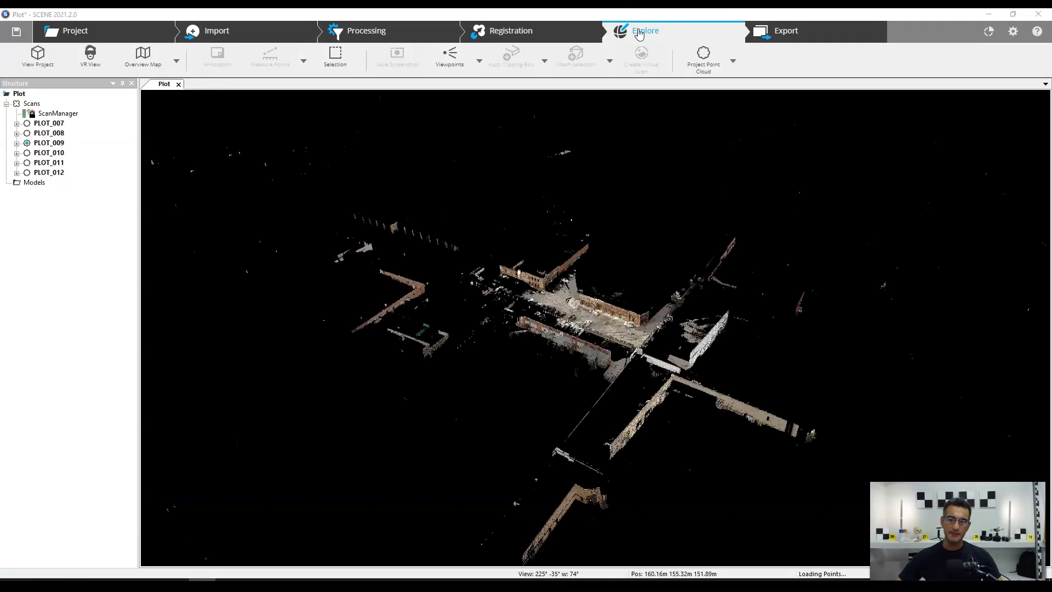
double_click(579, 317)
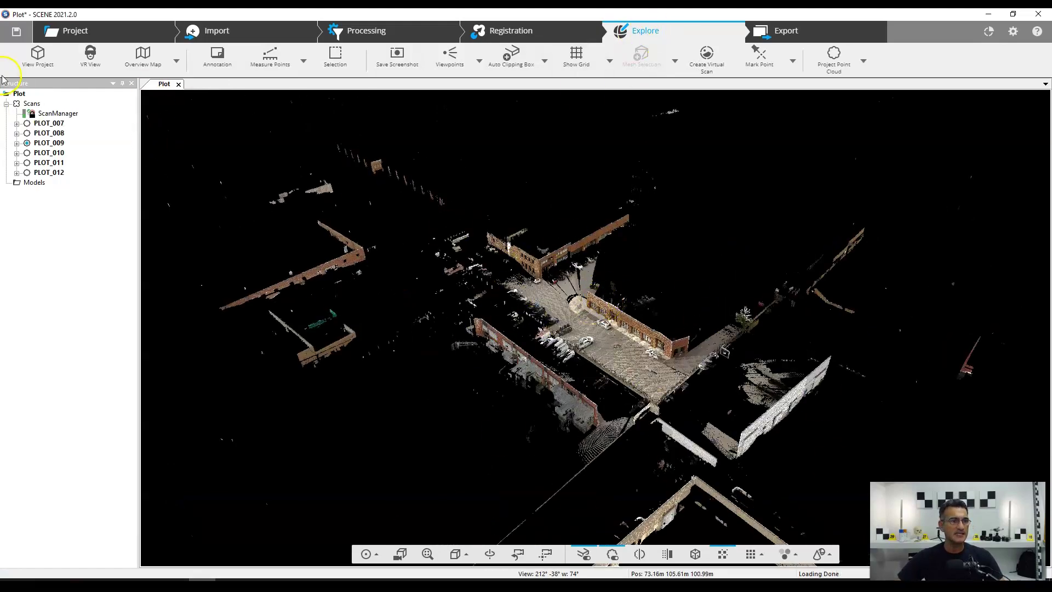
double_click(633, 345)
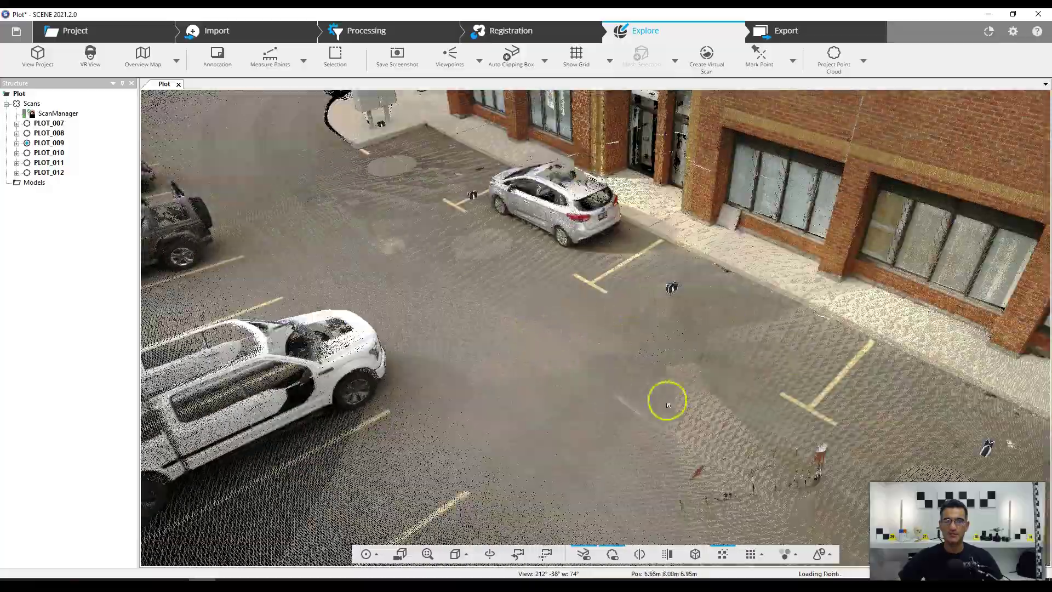
double_click(527, 356)
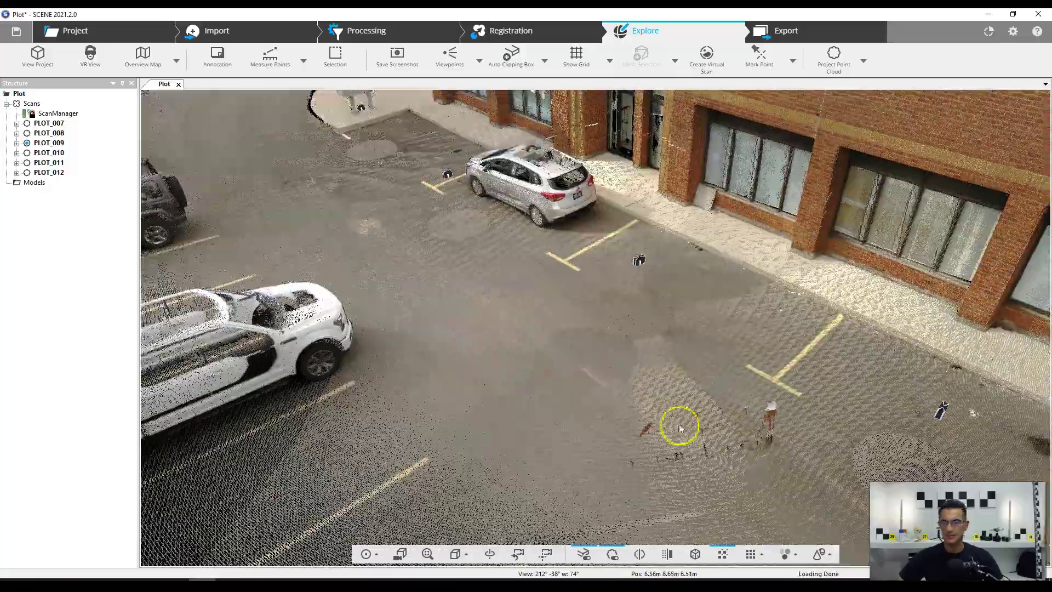
scroll(536, 327, "down", 6)
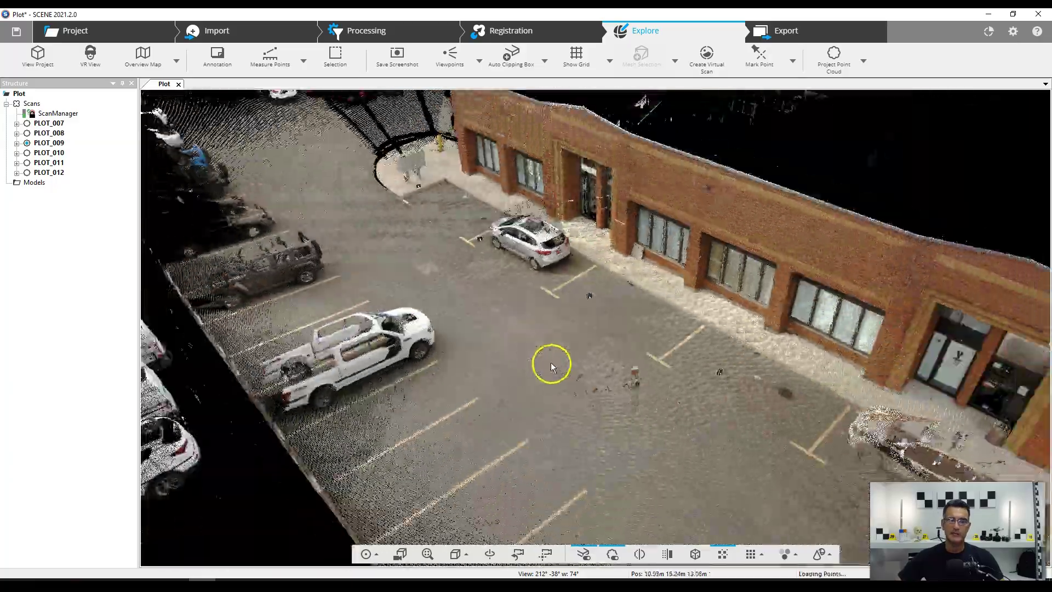
Pan and orbit to an overhead view framing the whole lot and brick building
right_click_drag(551, 364, 518, 323)
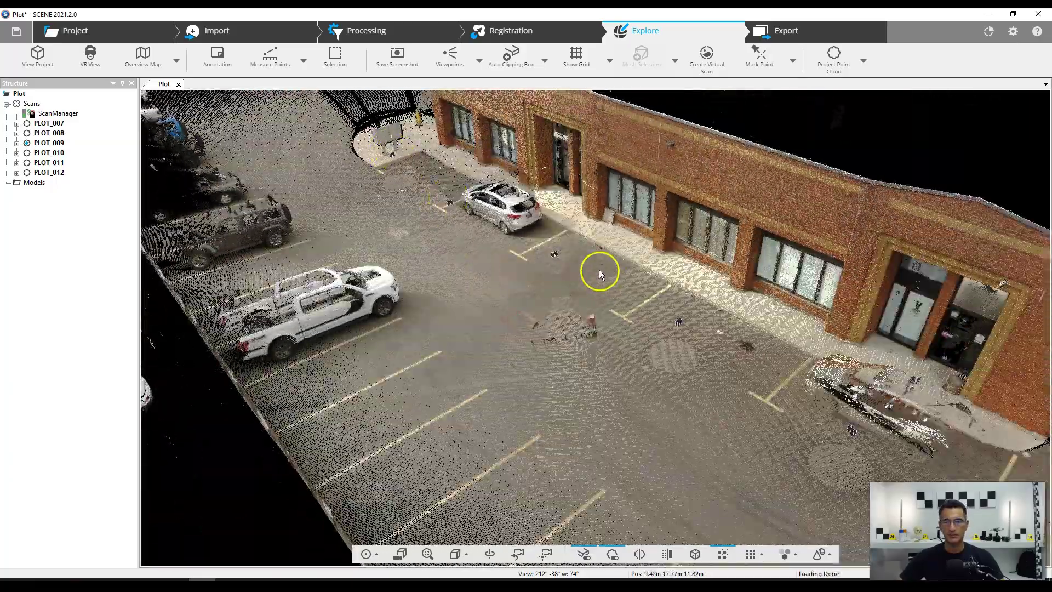
right_click_drag(879, 463, 464, 305)
left_click_drag(463, 305, 545, 300)
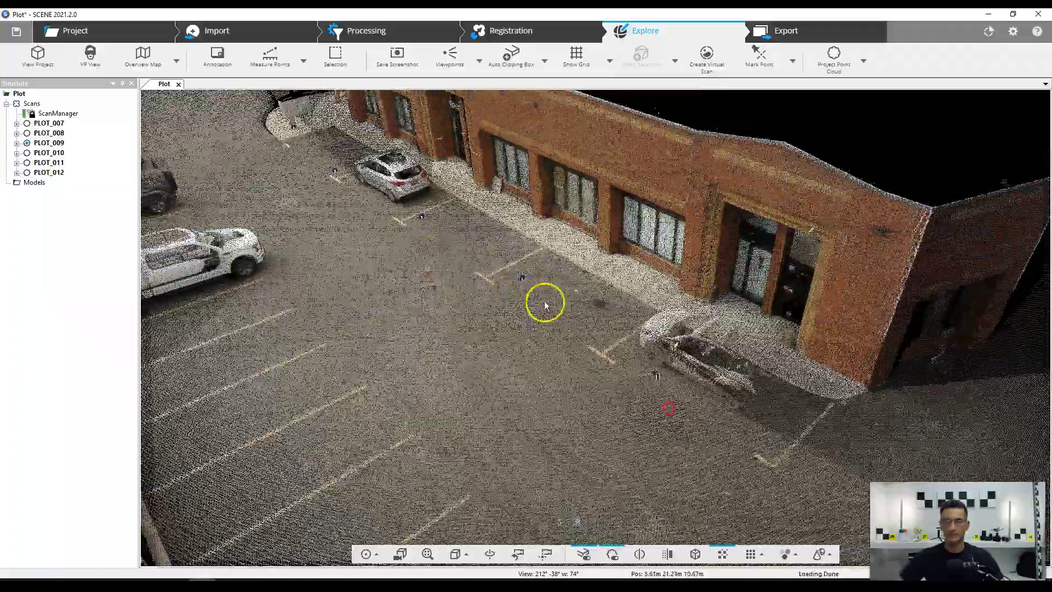
scroll(500, 277, "down", 6)
left_click_drag(508, 378, 475, 358)
right_click_drag(453, 364, 455, 366)
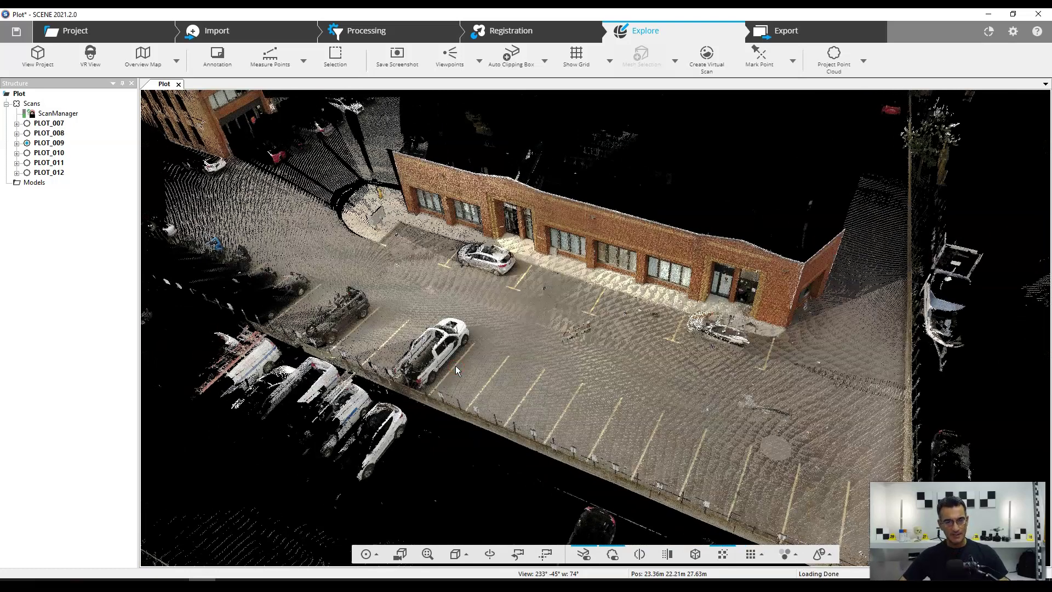
left_click_drag(466, 365, 514, 364)
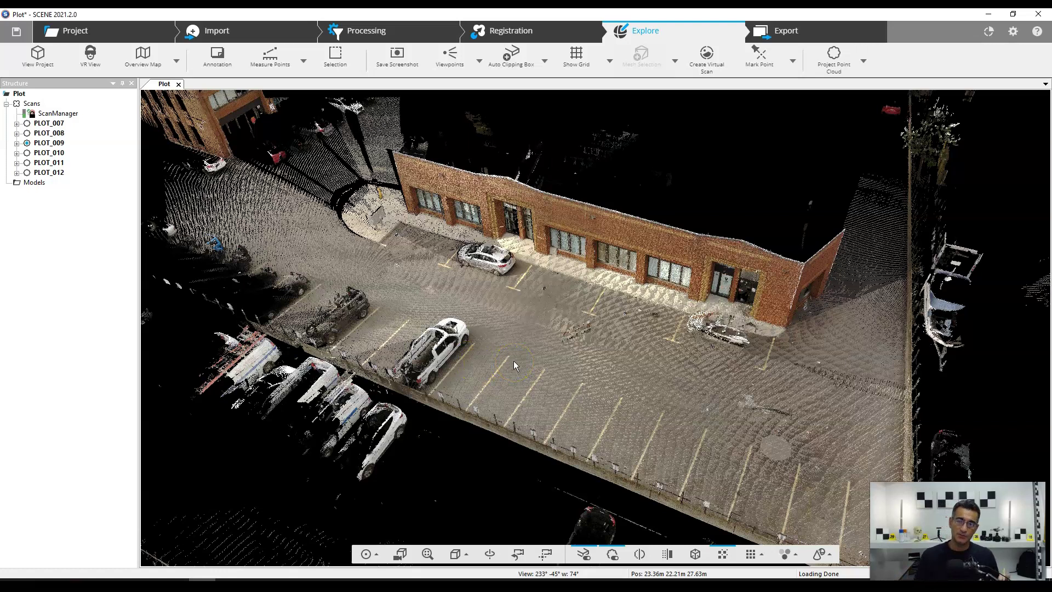
left_click(522, 308)
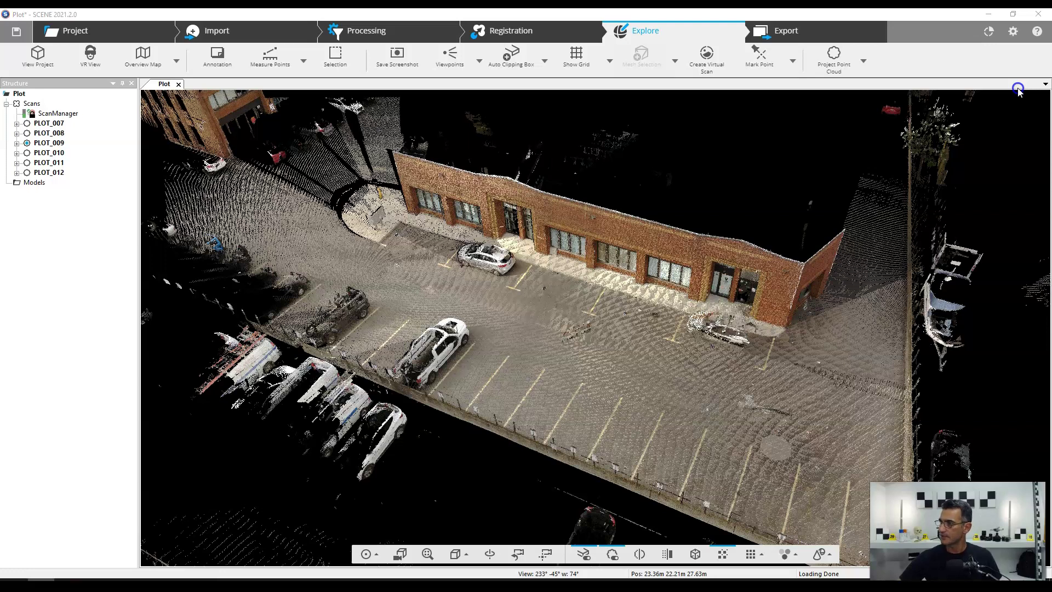
key("alt+Tab")
left_click_drag(619, 27, 565, 57)
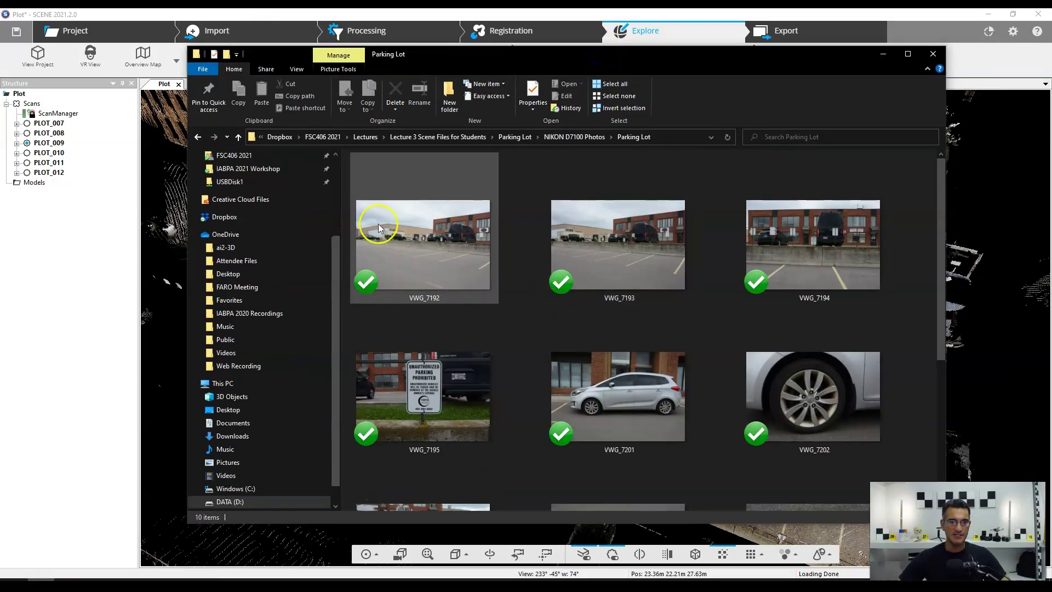
double_click(606, 55)
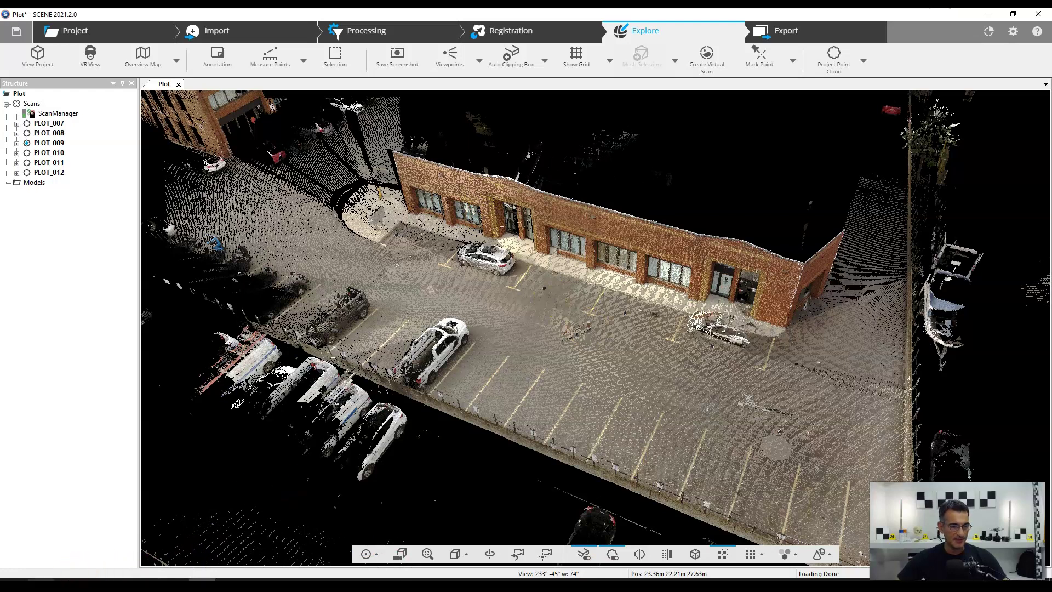
key("alt+Tab")
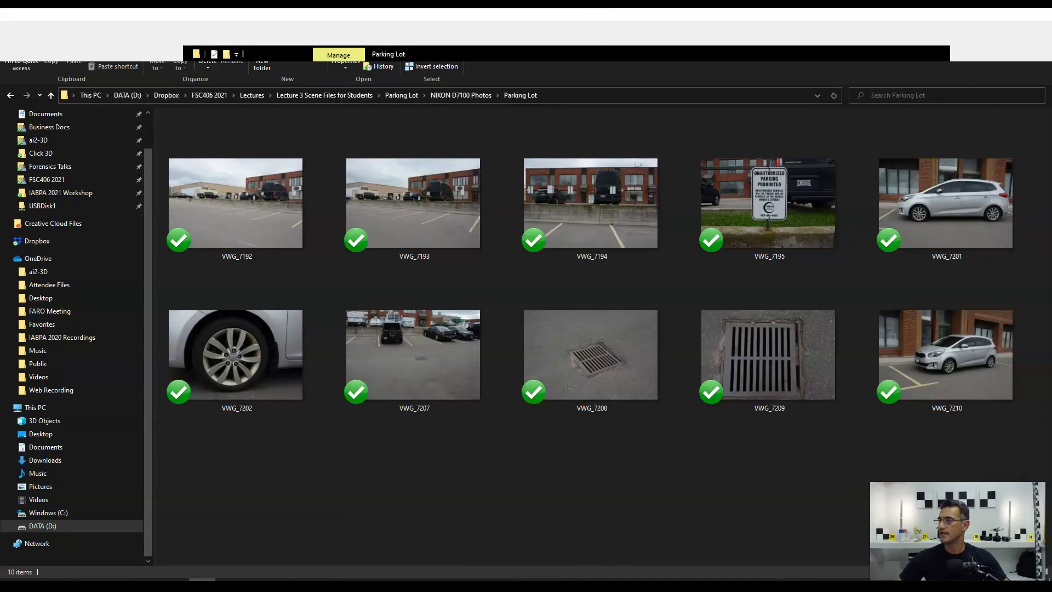
left_click(518, 66)
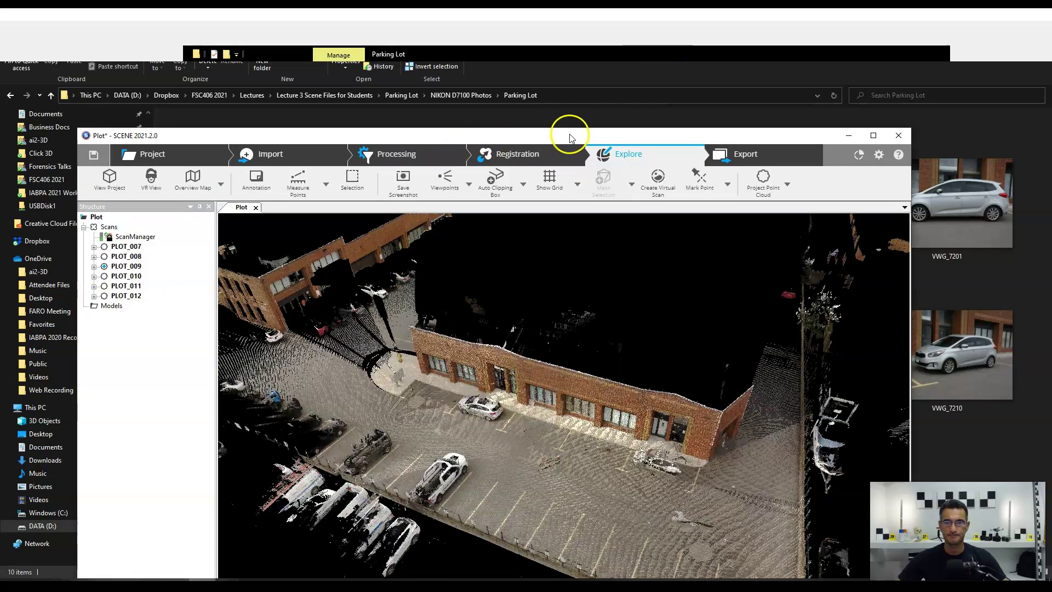
double_click(570, 131)
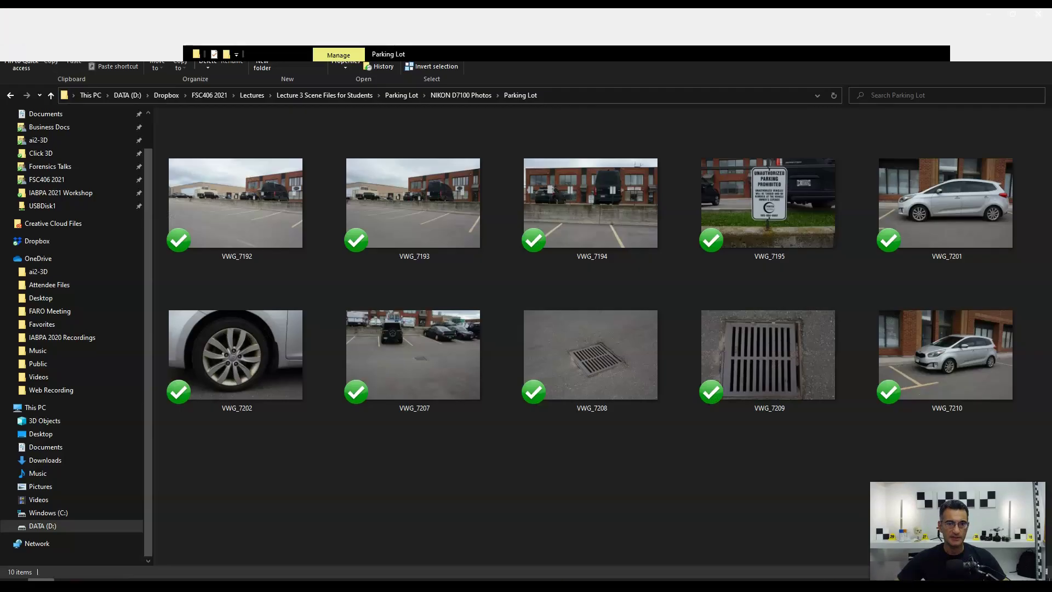
right_click(35, 585)
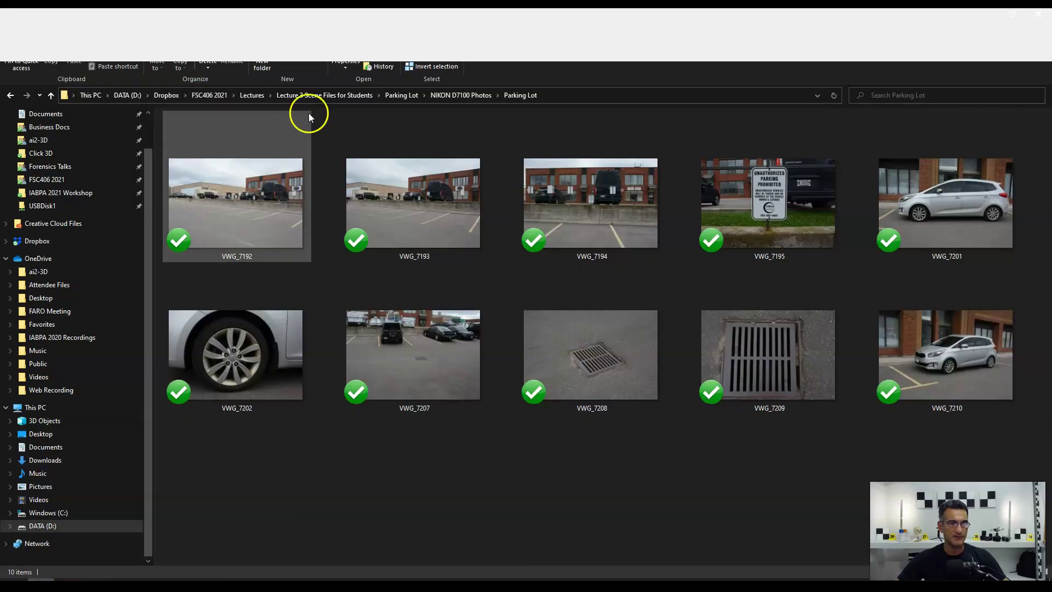
right_click(35, 585)
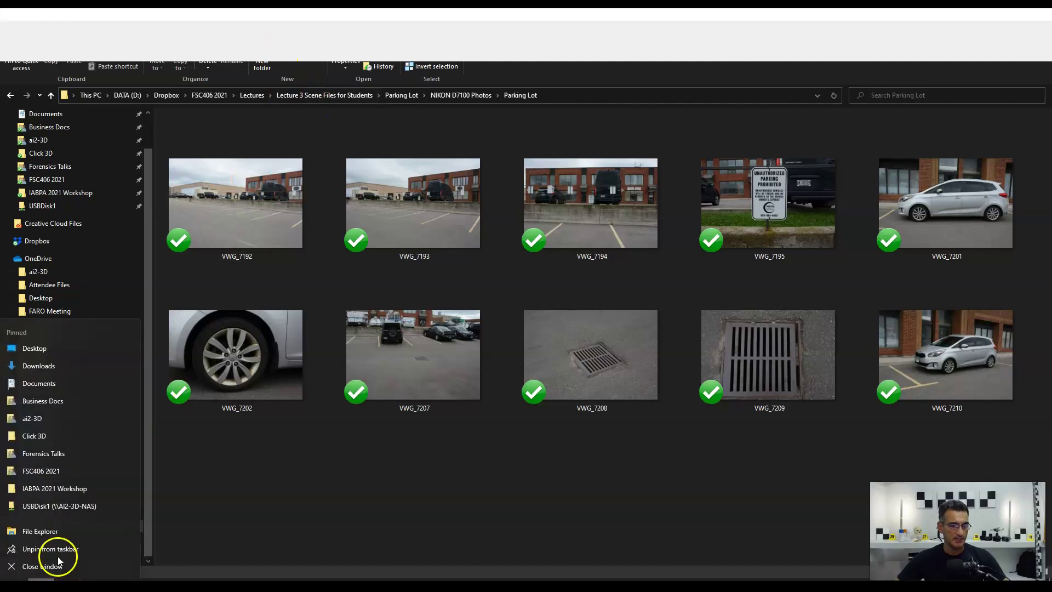
left_click(43, 564)
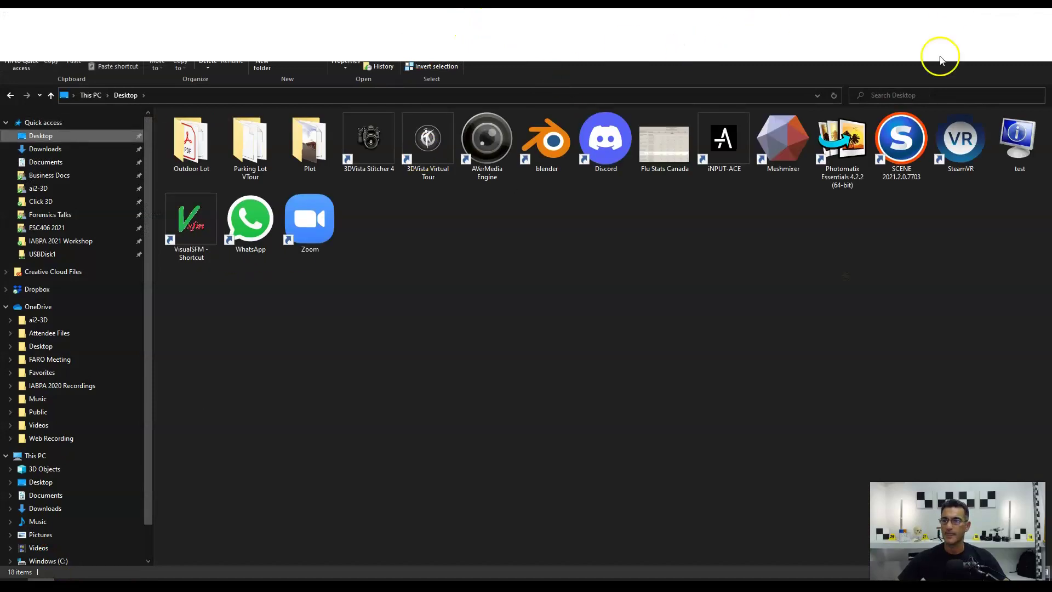
left_click(175, 584)
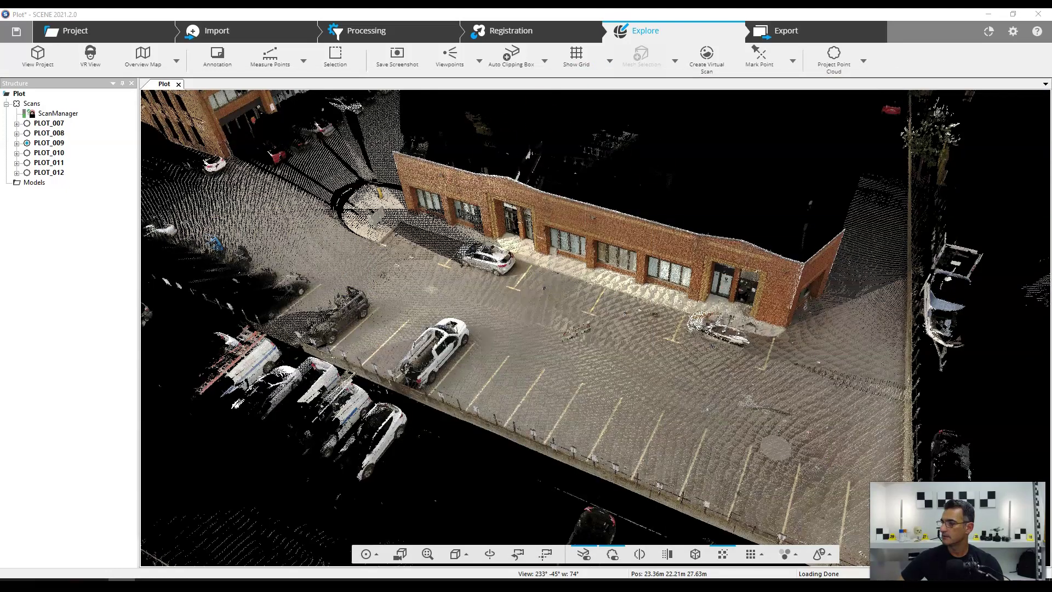
Open scan PLOT_007 in its own scan view from its position marker
scroll(439, 301, "up", 5)
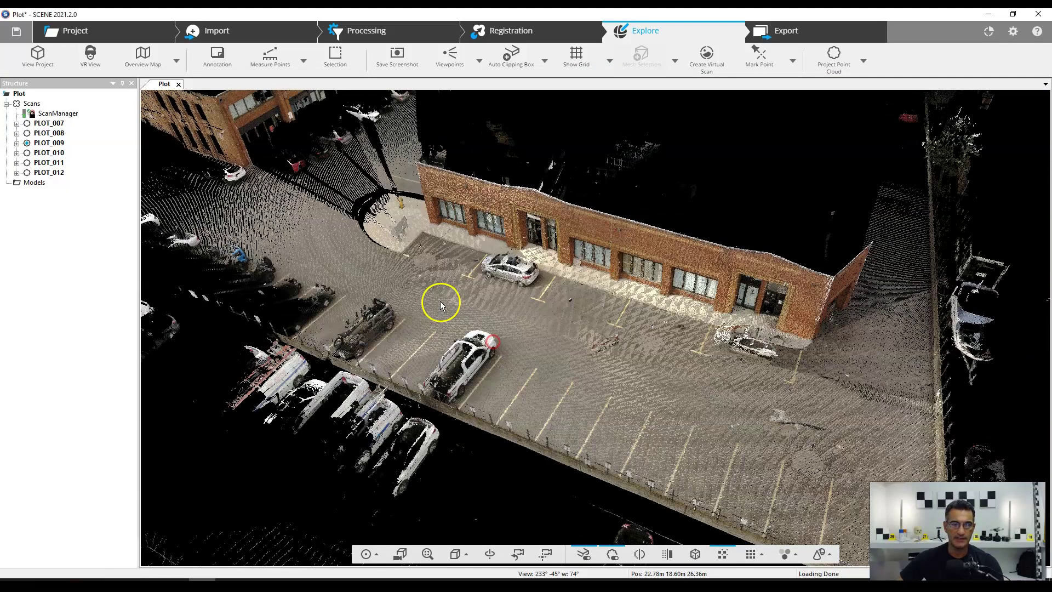
scroll(328, 295, "up", 4)
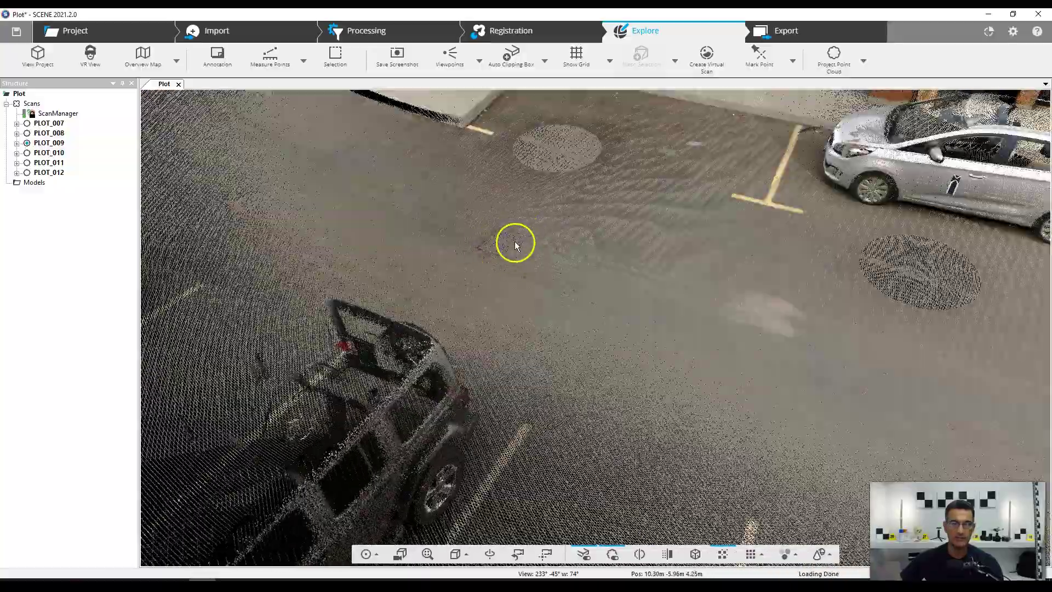
scroll(554, 265, "down", 4)
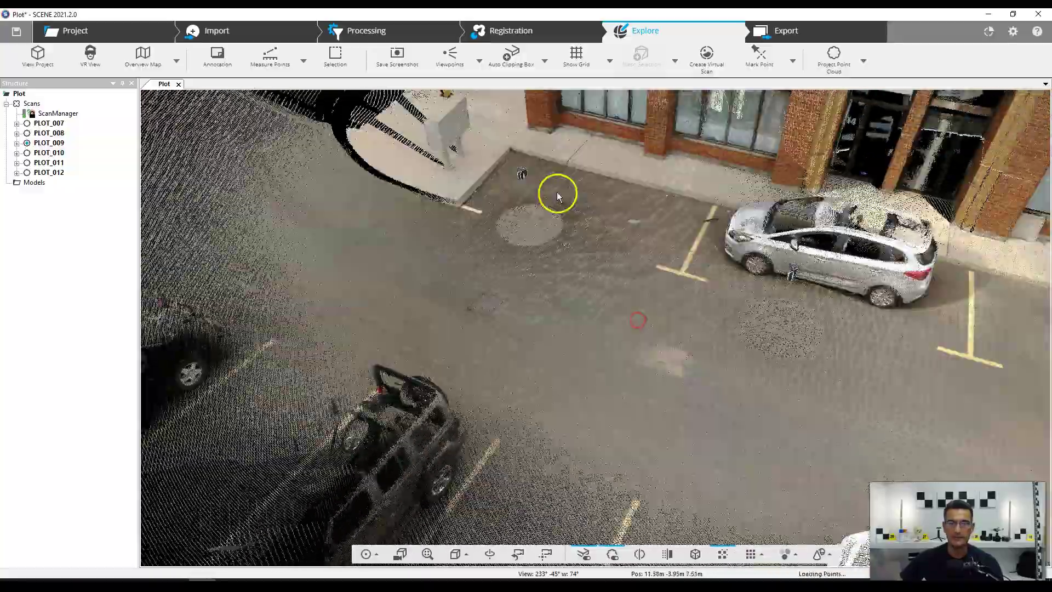
left_click(522, 175)
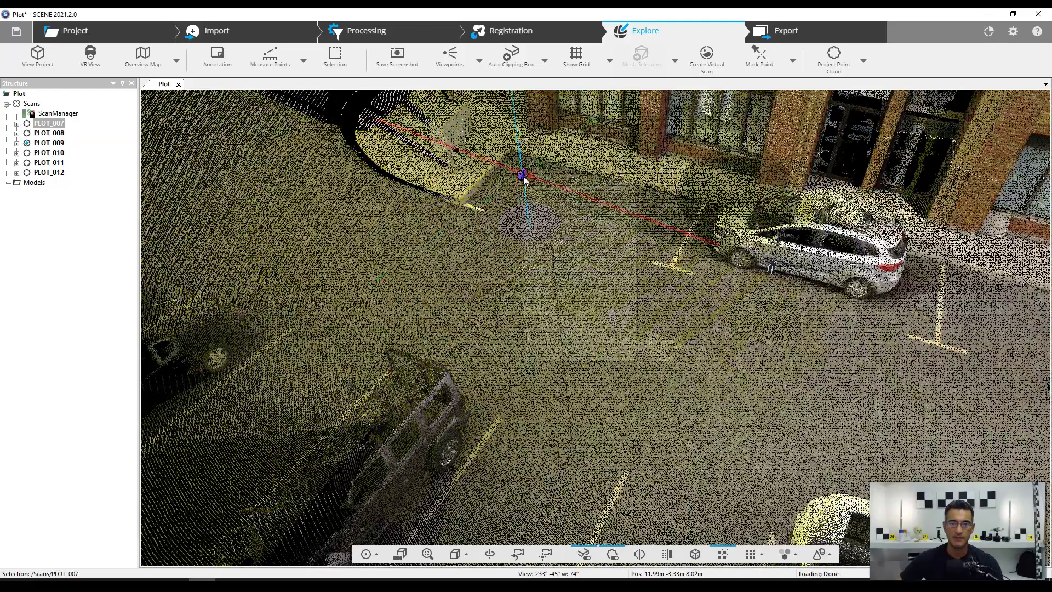
right_click(522, 175)
left_click(610, 217)
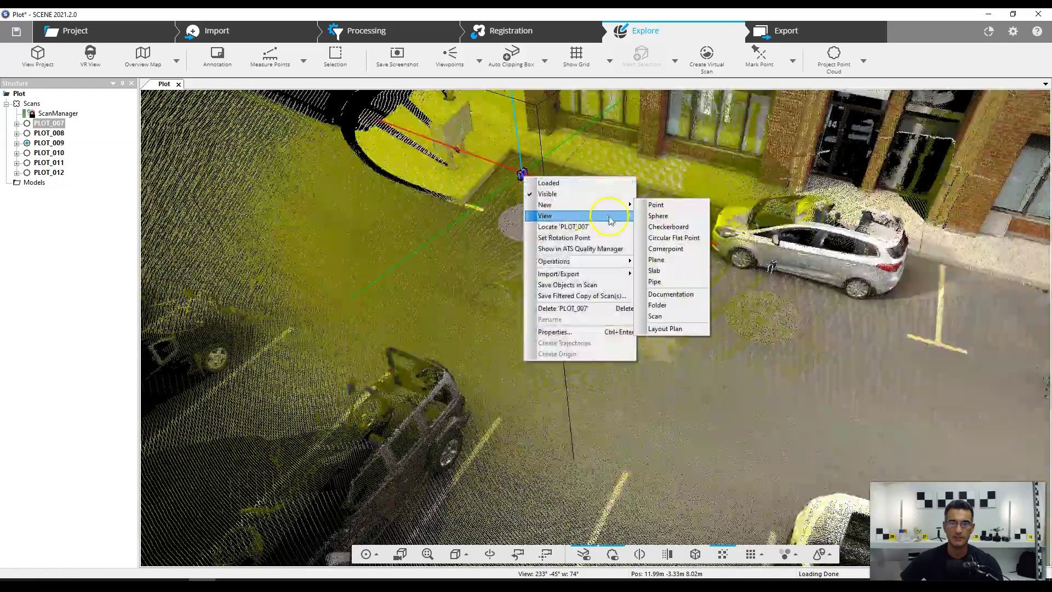
left_click(661, 227)
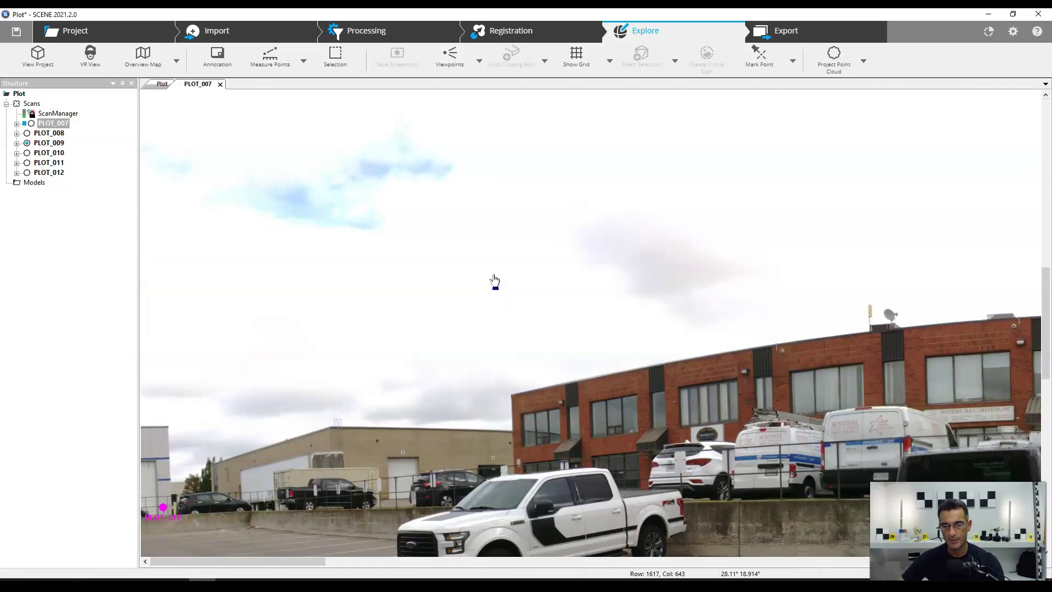
Look down and zoom in on the storm drain grate in the panorama
left_click_drag(493, 282, 650, 364)
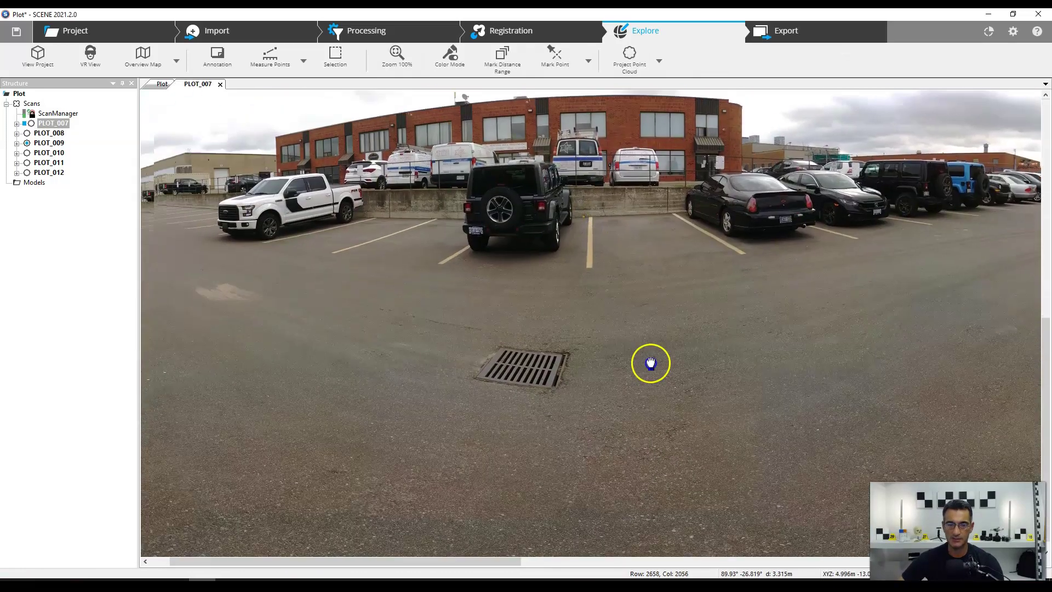
scroll(517, 400, "up", 5)
scroll(555, 344, "up", 3)
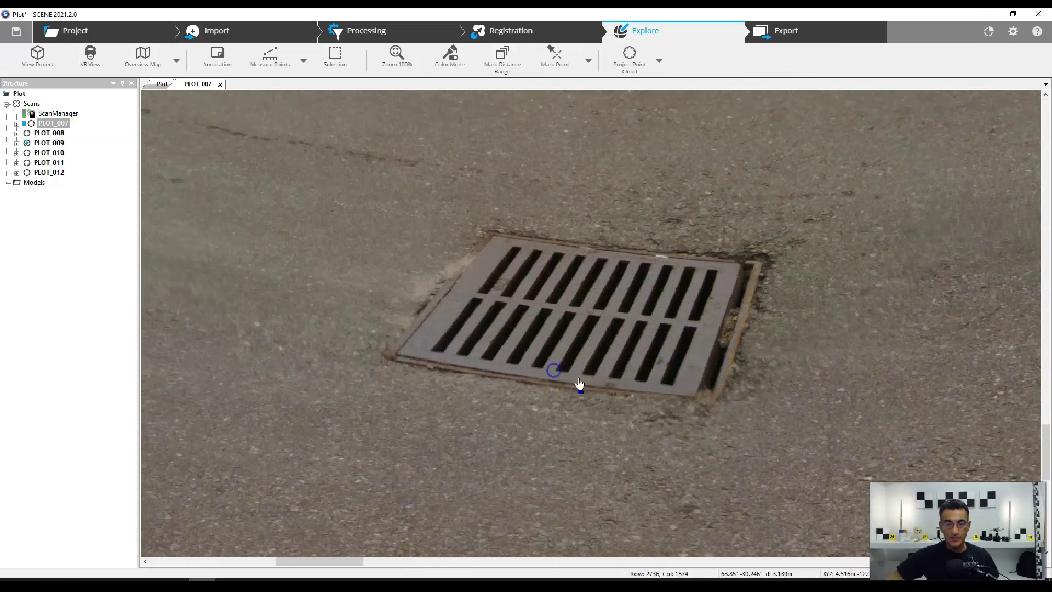
left_click_drag(573, 357, 581, 358)
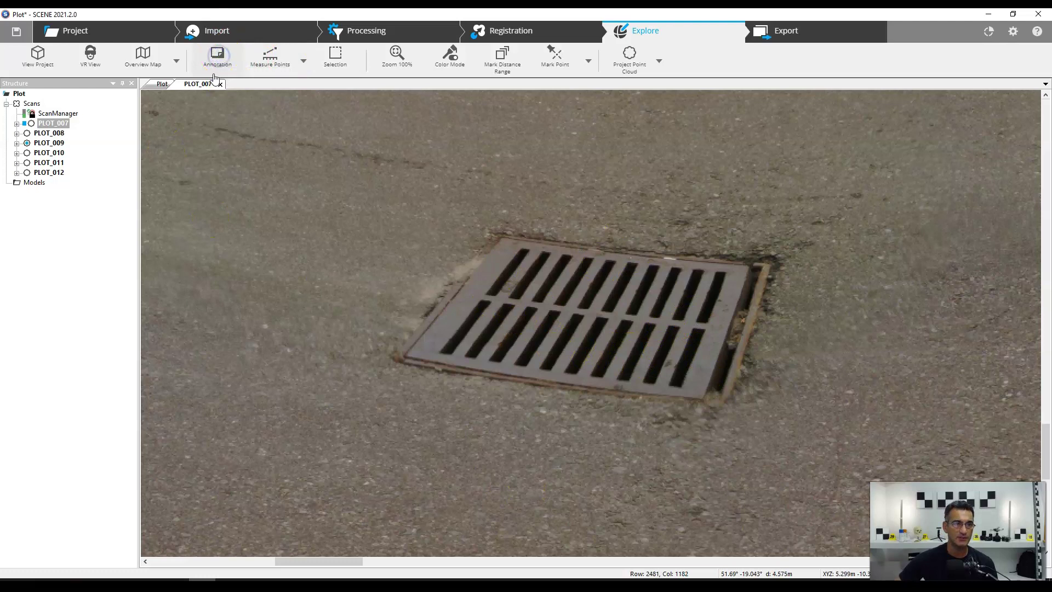
Place an annotation on the drain grate named Sewer, described 'Parking lot sewer'
left_click(218, 57)
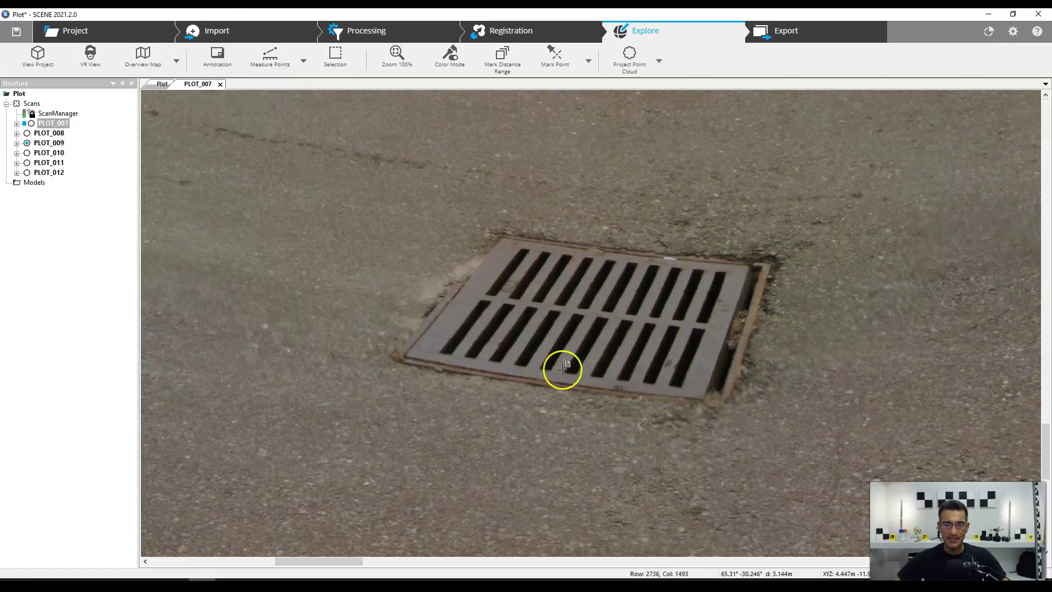
left_click(382, 375)
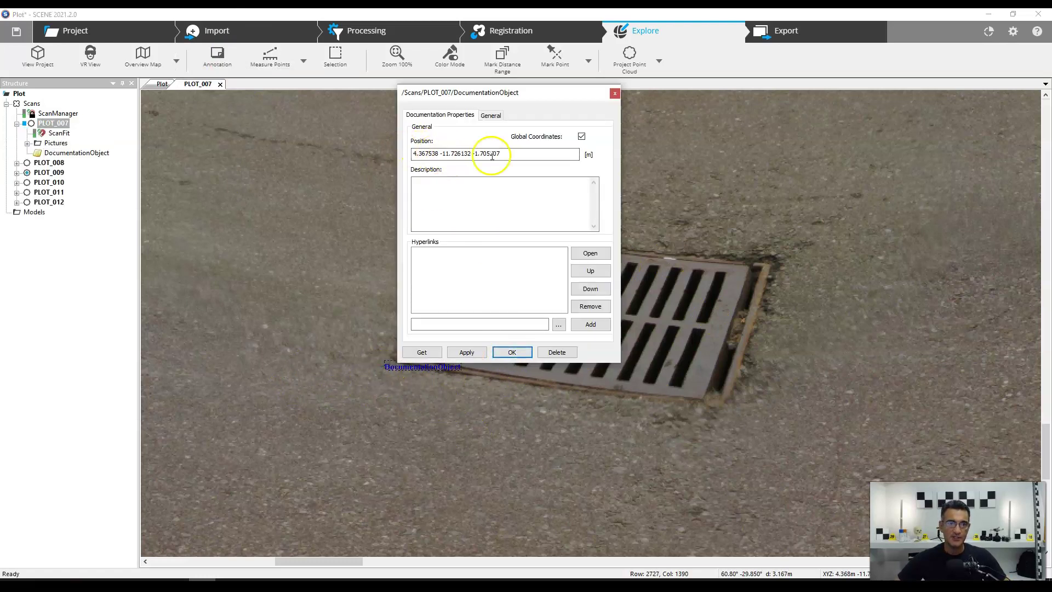
left_click(493, 116)
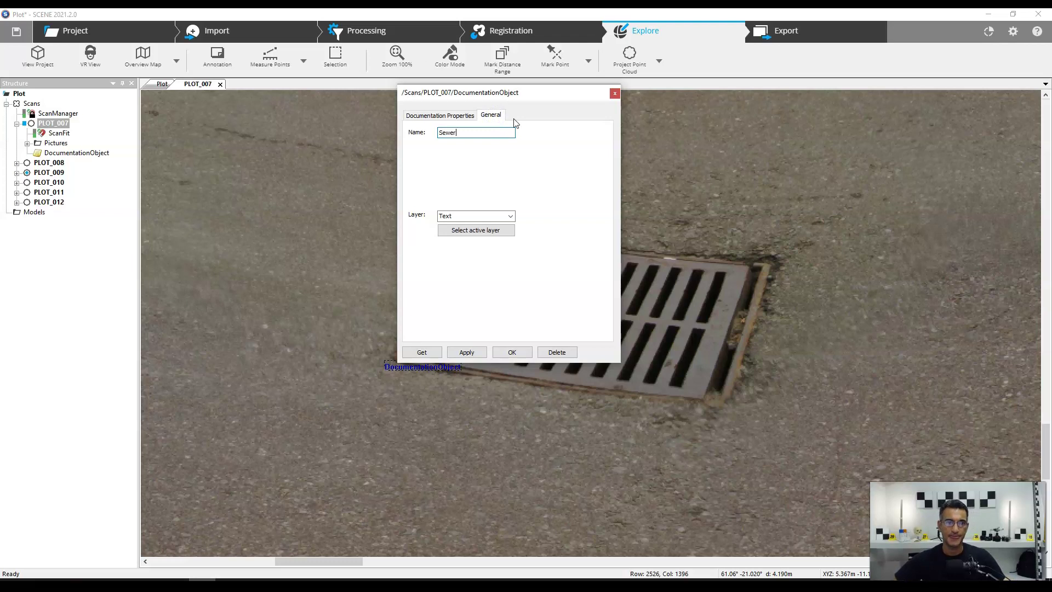
left_click(436, 114)
left_click(450, 198)
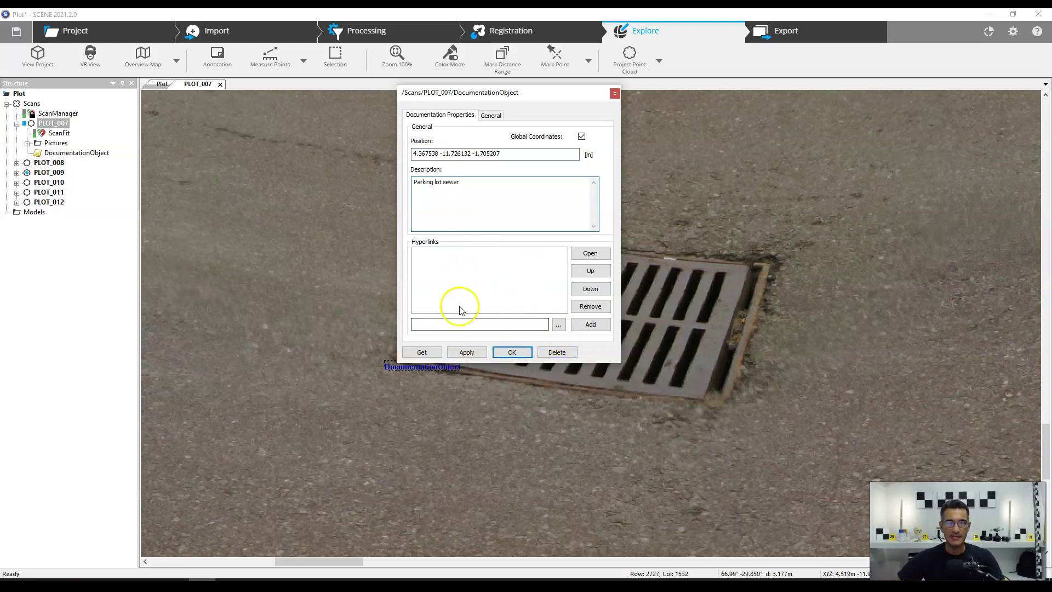
Browse for a hyperlink file, bringing the parking lot photos folder alongside
left_click(559, 324)
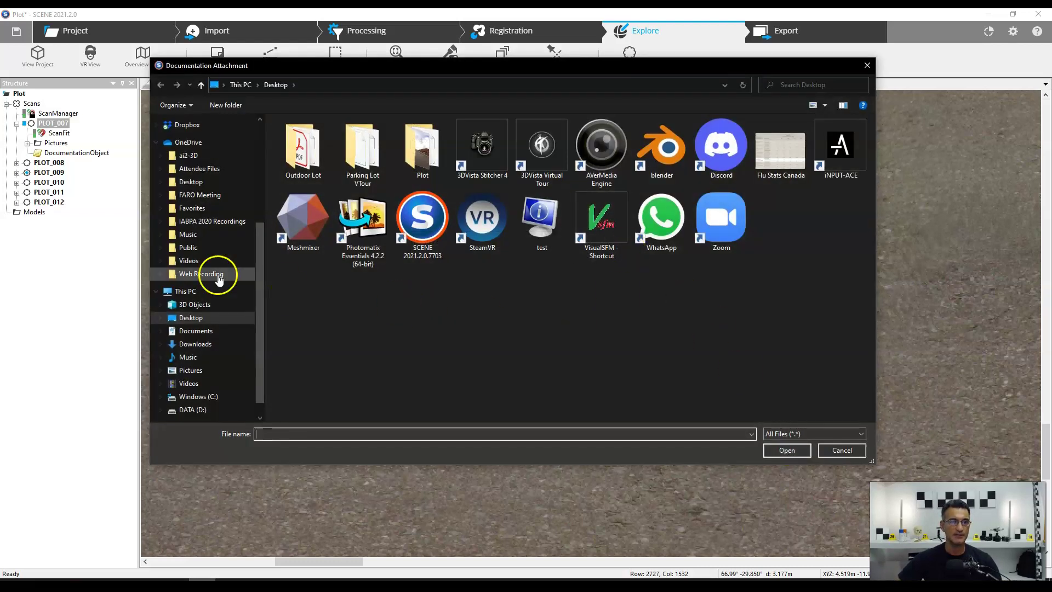
scroll(225, 247, "up", 5)
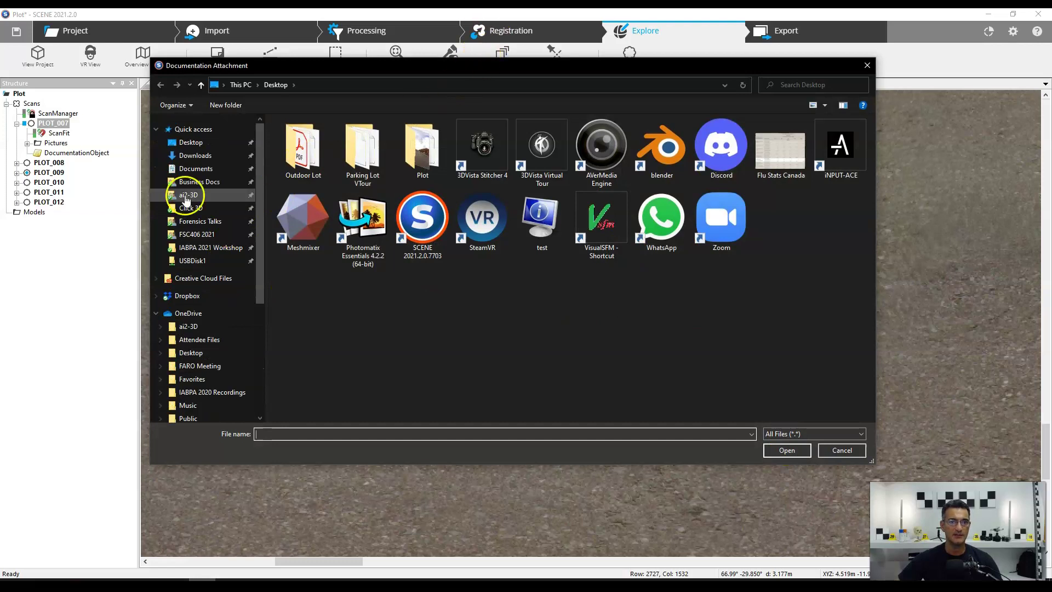
left_click_drag(397, 68, 1051, 175)
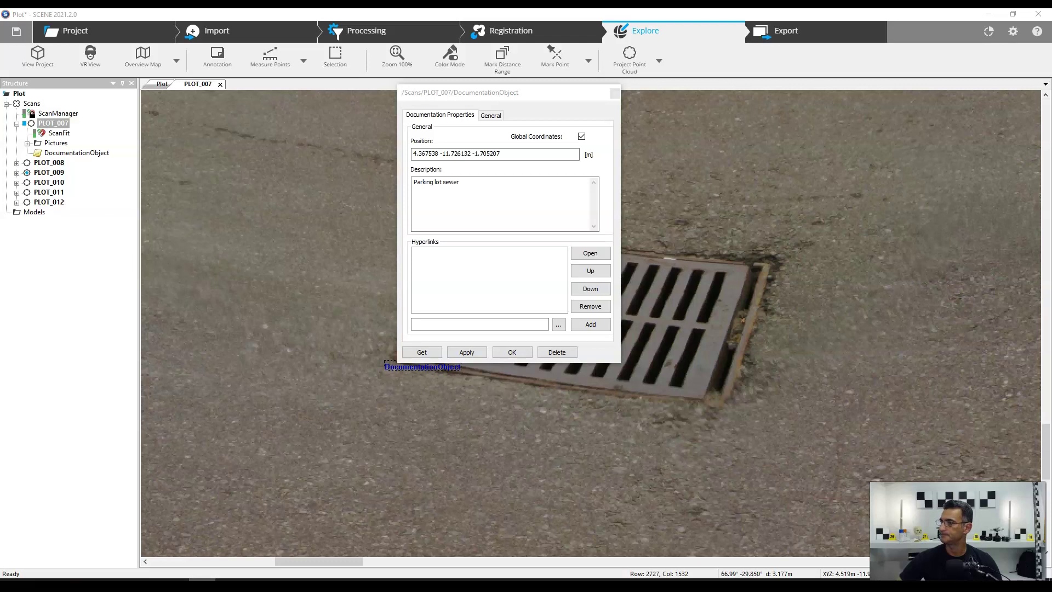
key("alt+Tab")
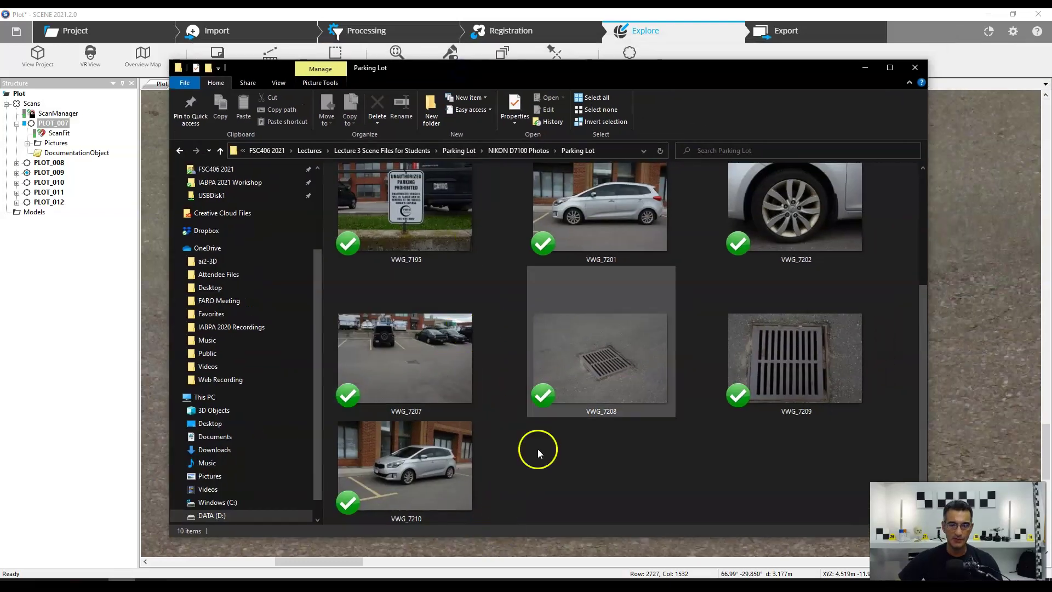
Preview parking photo VWG_7207 full-size in IrfanView, then close the viewer
left_click(399, 365)
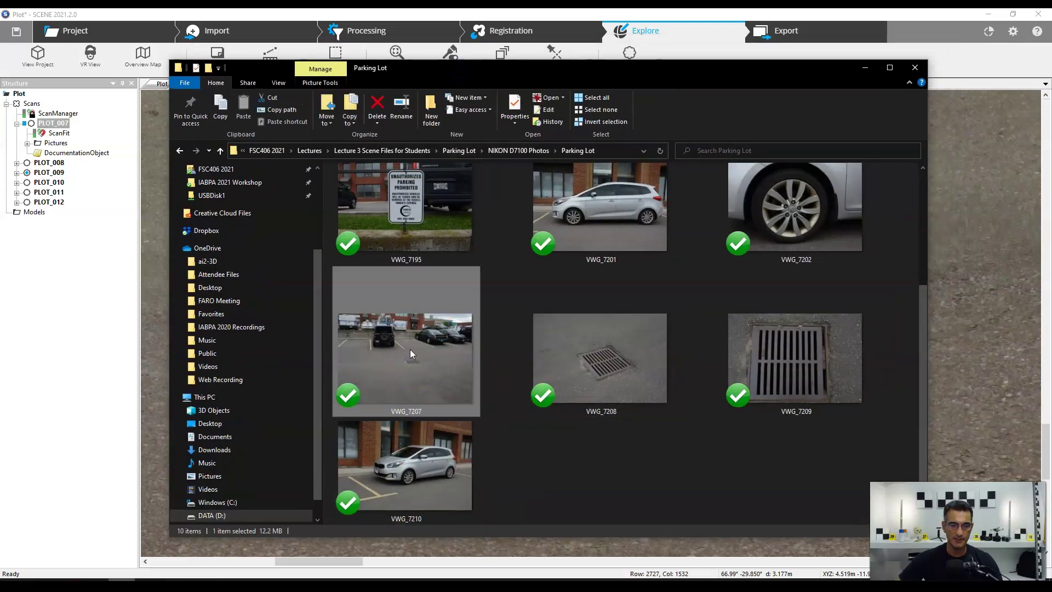
double_click(410, 350)
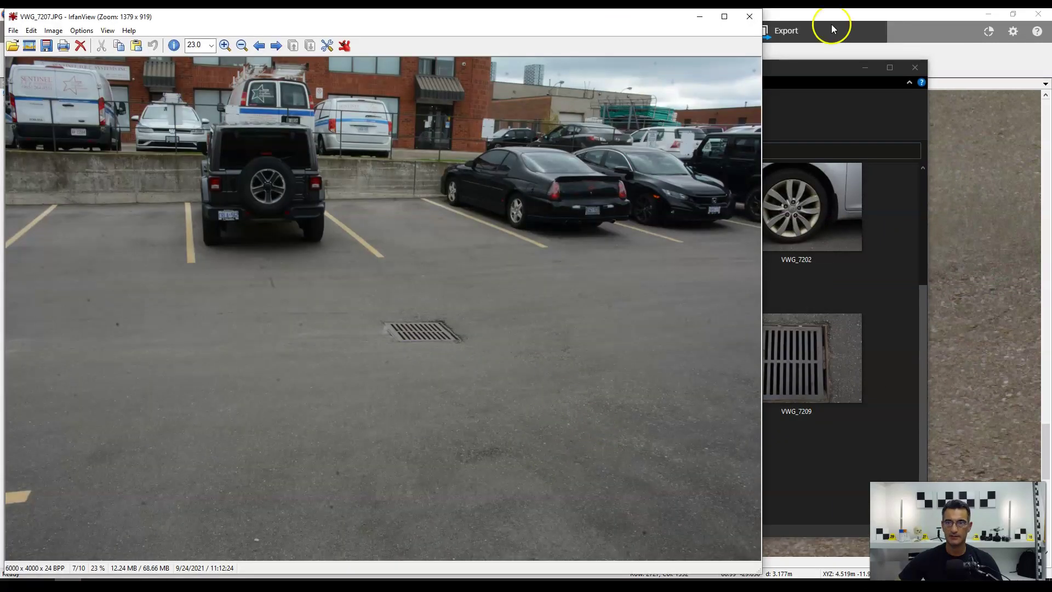
left_click(749, 16)
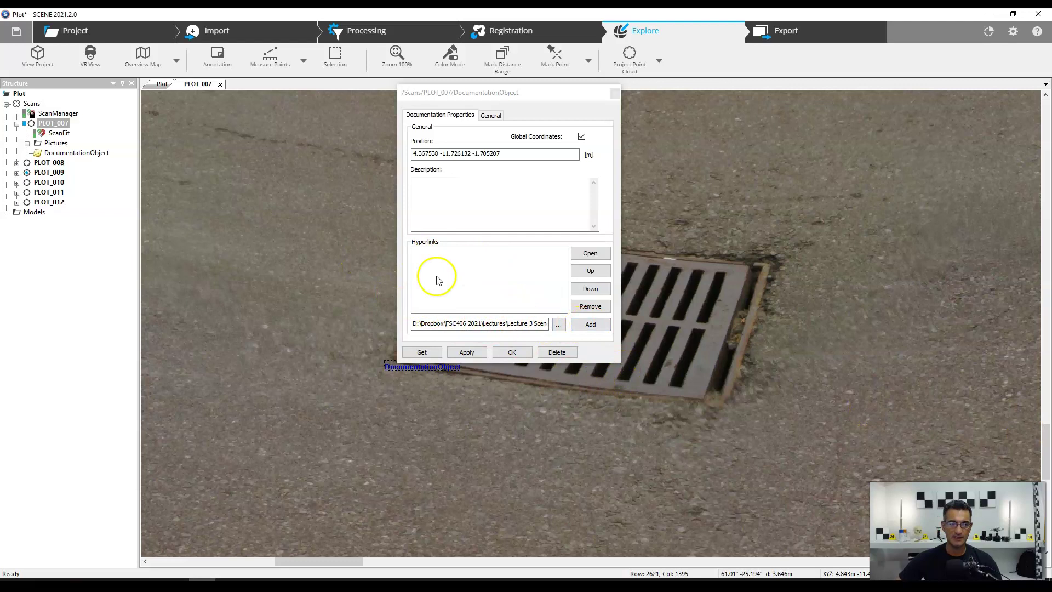
Add photos VWG_7207 and VWG_7208 as hyperlinks on the drain tag
left_click(595, 324)
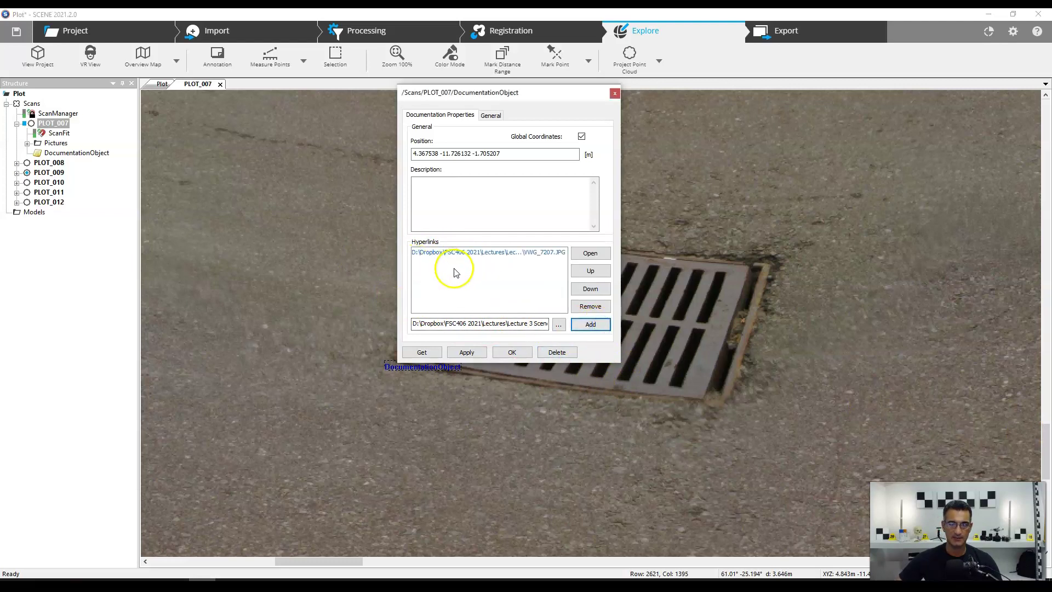
left_click(558, 325)
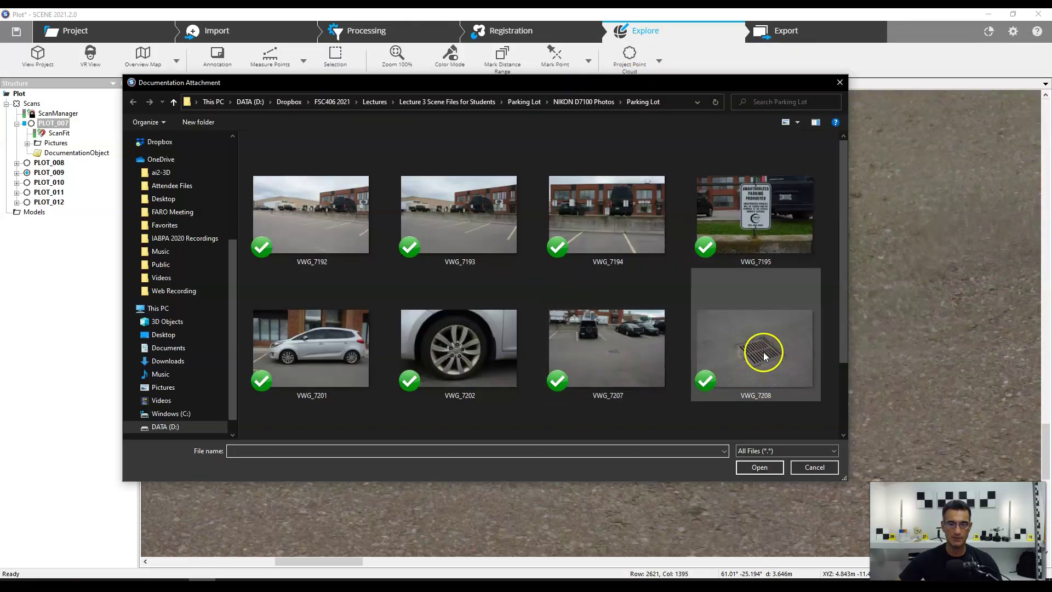
scroll(764, 352, "down", 2)
left_click(747, 258)
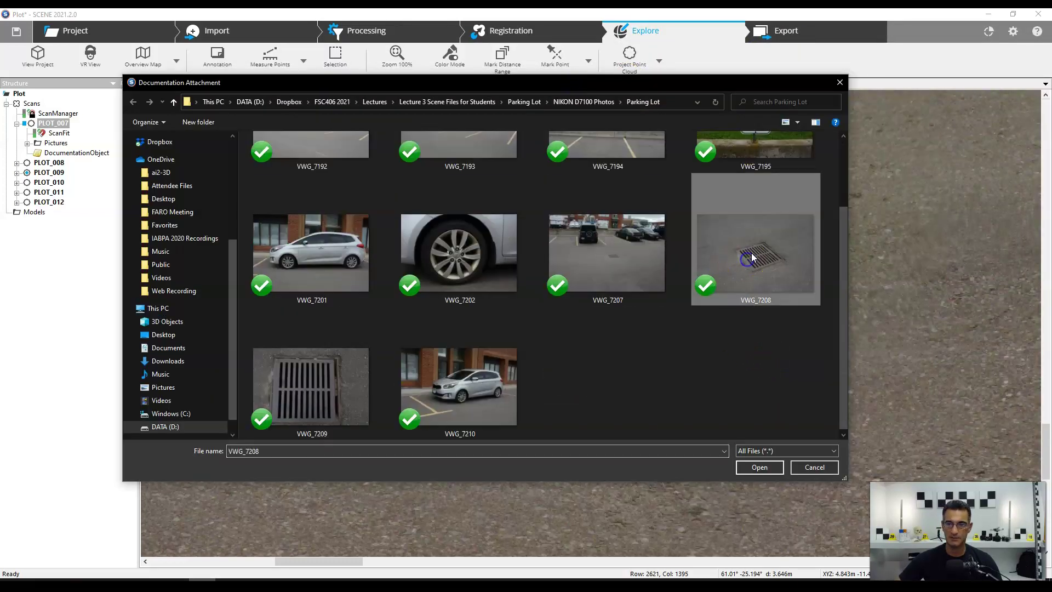
left_click(759, 467)
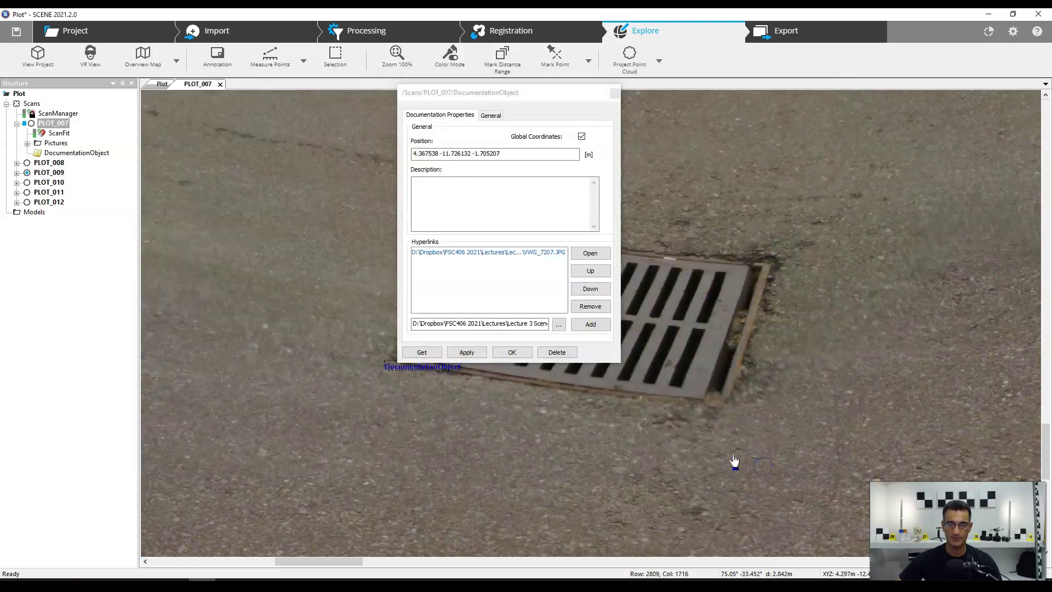
left_click(591, 325)
Add photo VWG_7209 and save the drain tag as Sewer
left_click(558, 324)
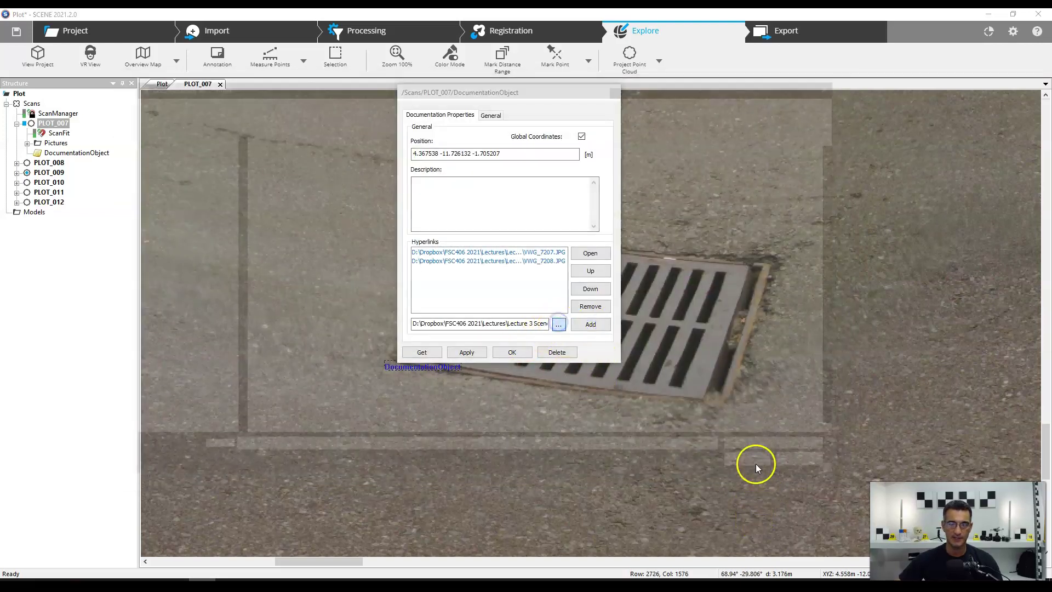
left_click(302, 400)
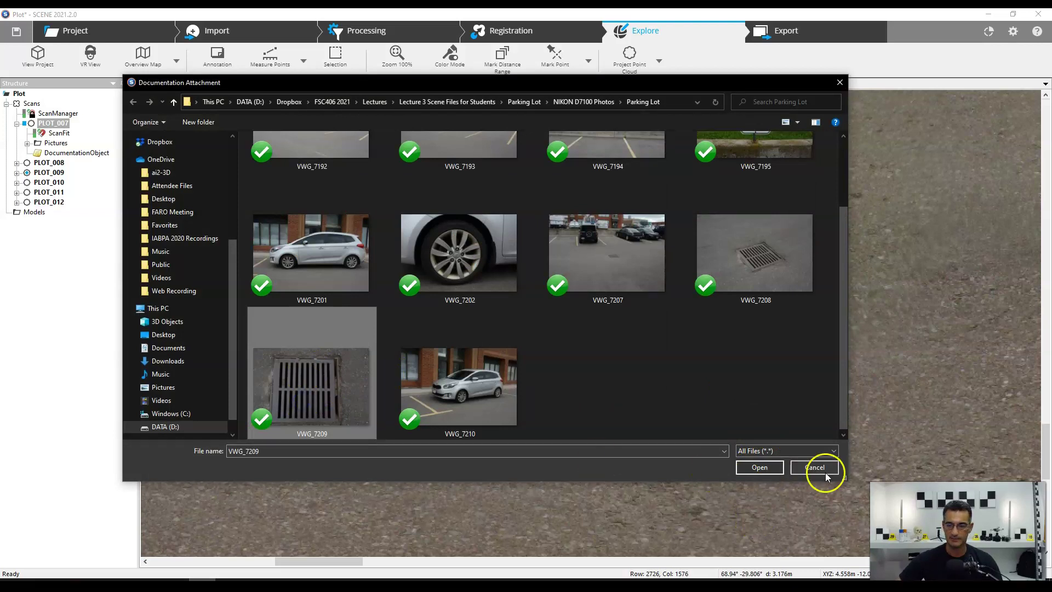
left_click(760, 467)
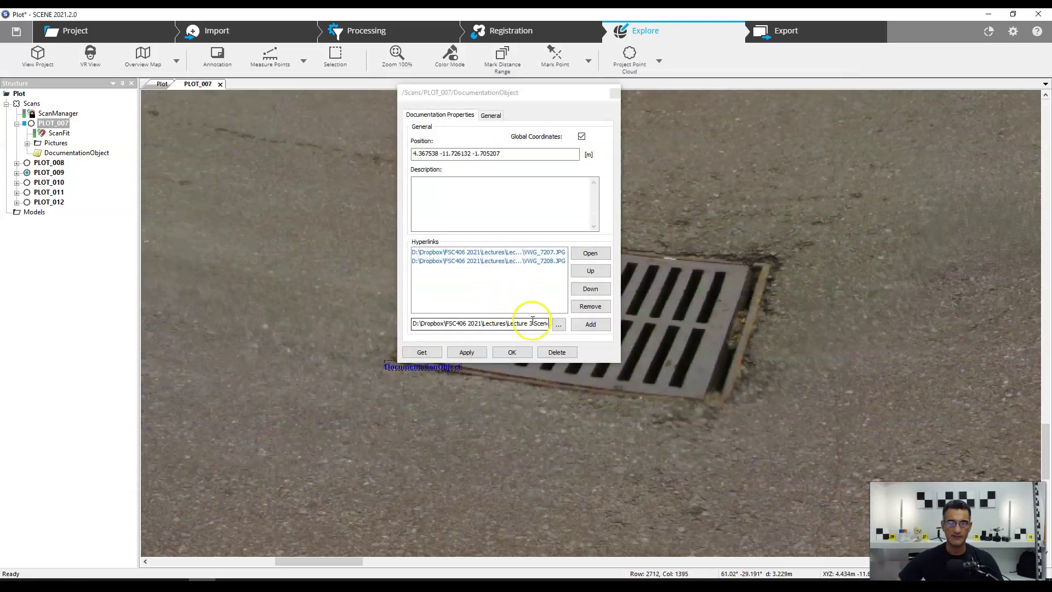
left_click(590, 324)
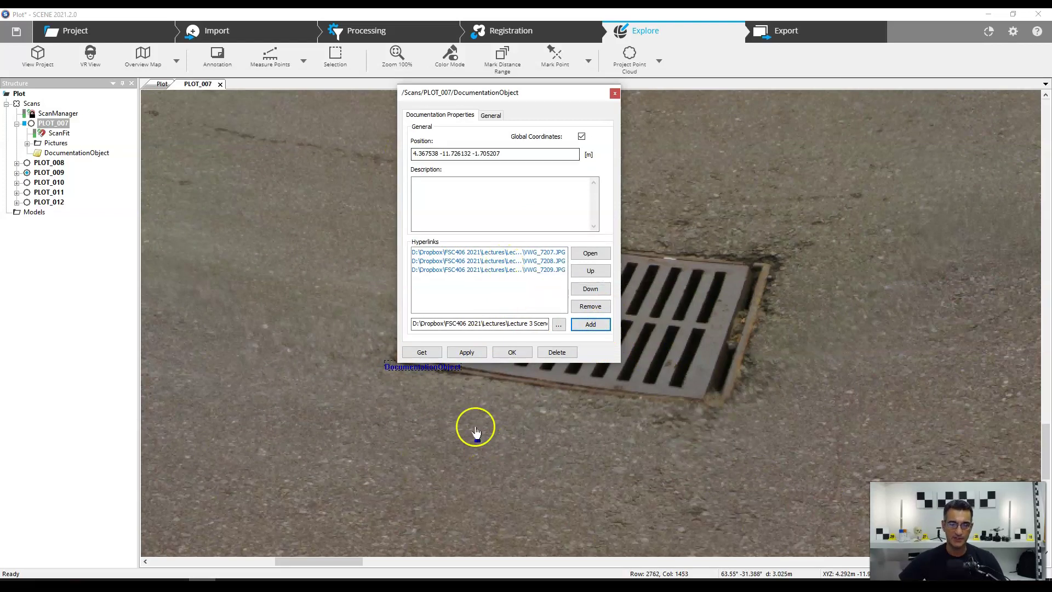
left_click(508, 354)
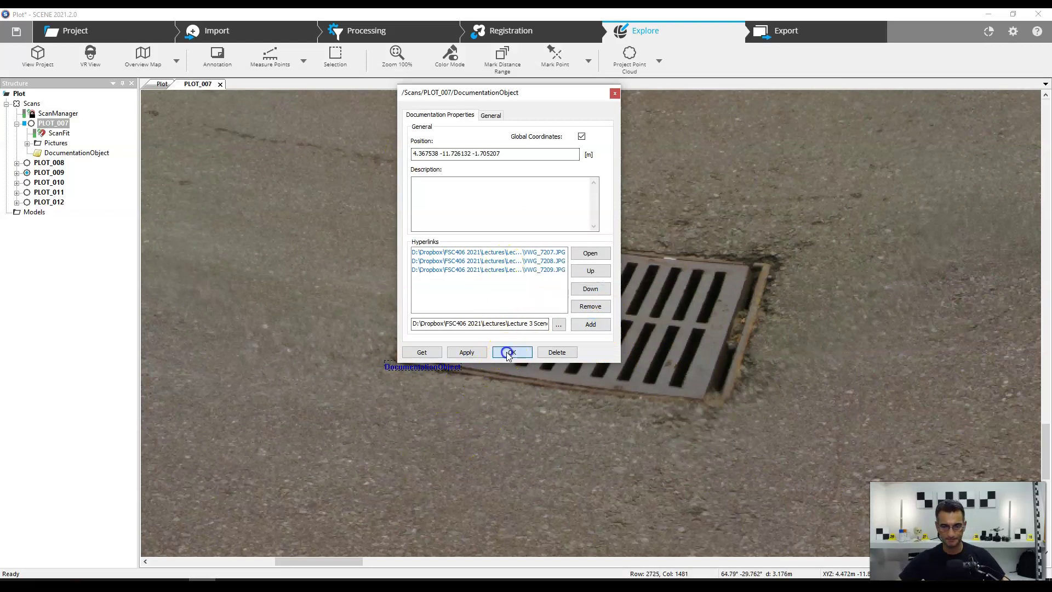
mouse_move(395, 372)
left_mouse_down()
mouse_move(393, 322)
mouse_move(392, 368)
left_mouse_up()
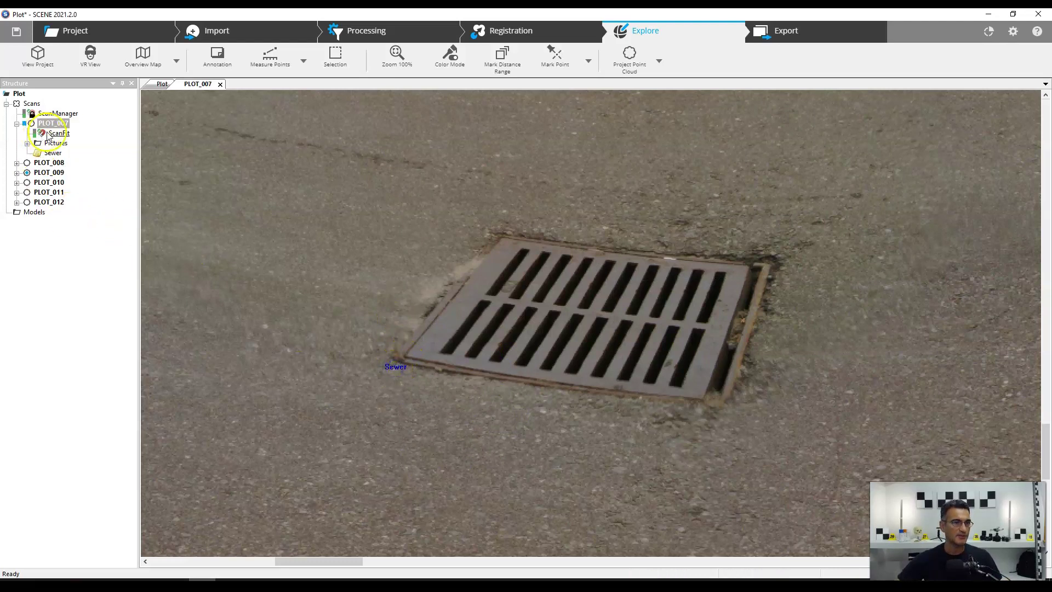
Recheck the Sewer tag's properties unchanged, then turn the view toward the parked cars
double_click(51, 154)
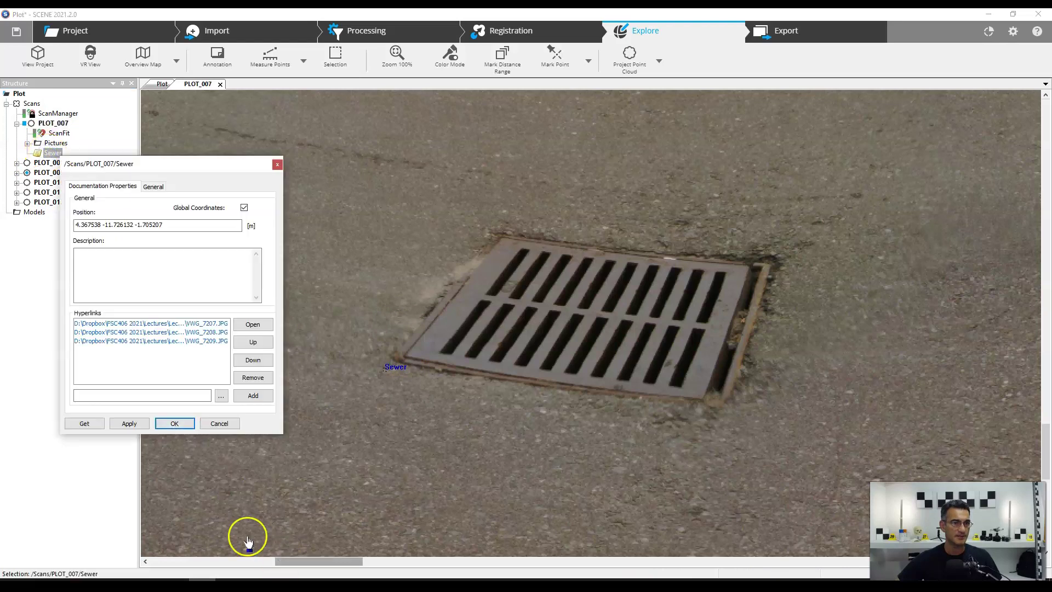
left_click(219, 423)
scroll(534, 337, "down", 3)
scroll(533, 337, "down", 2)
left_click_drag(446, 376, 822, 316)
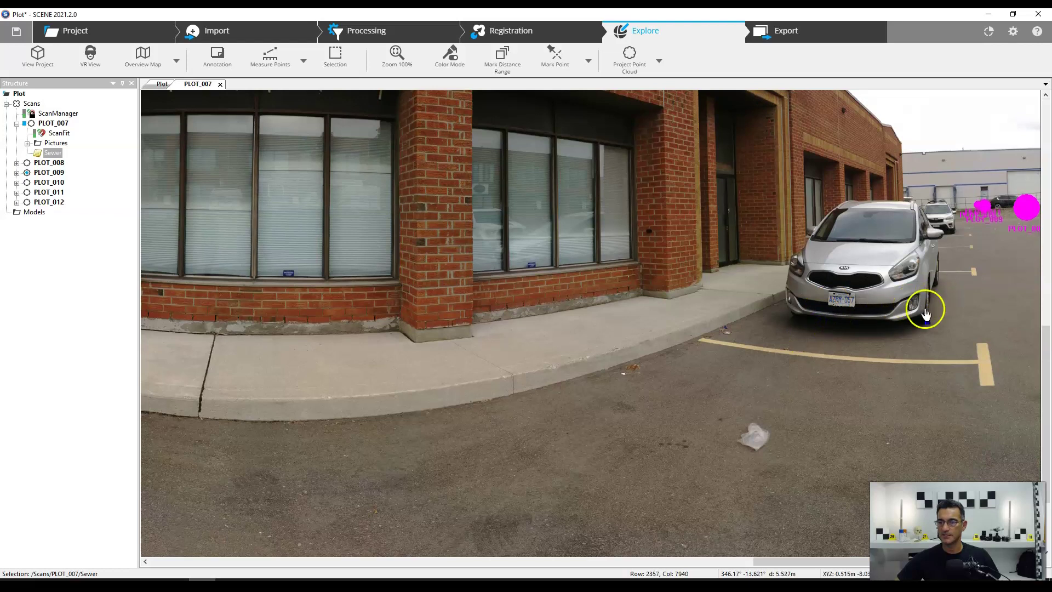
left_click_drag(554, 324, 627, 305)
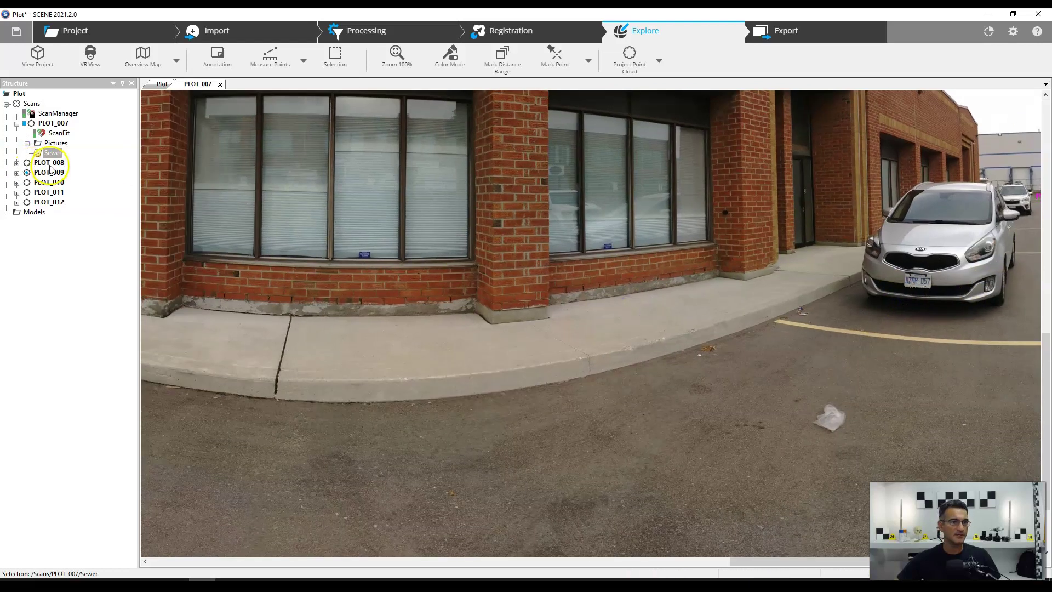
Open scan PLOT_008 in Planar View
left_click(41, 164)
right_click(52, 164)
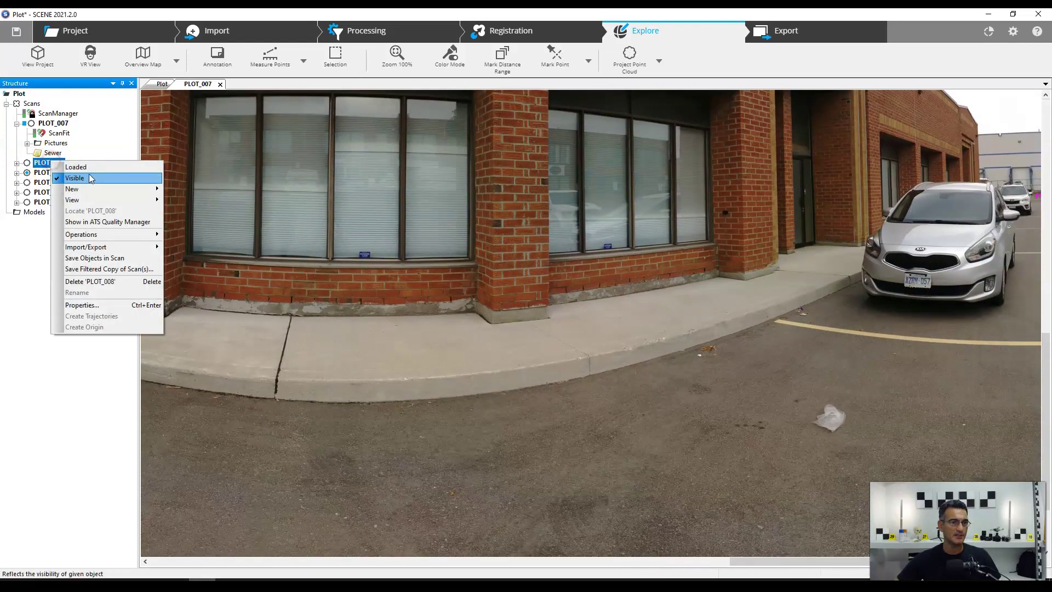
mouse_move(103, 199)
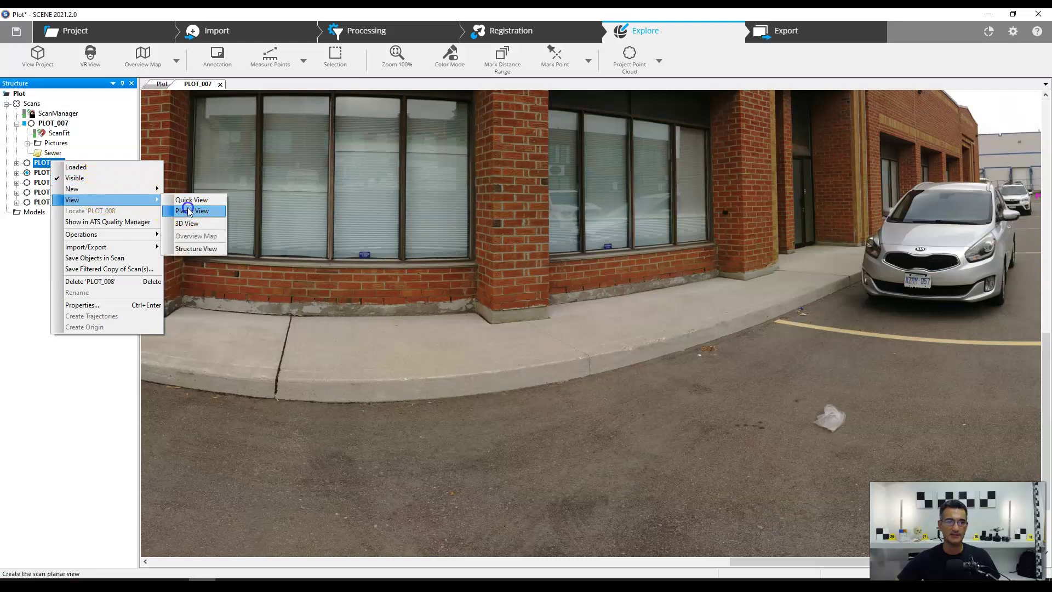
left_click(184, 211)
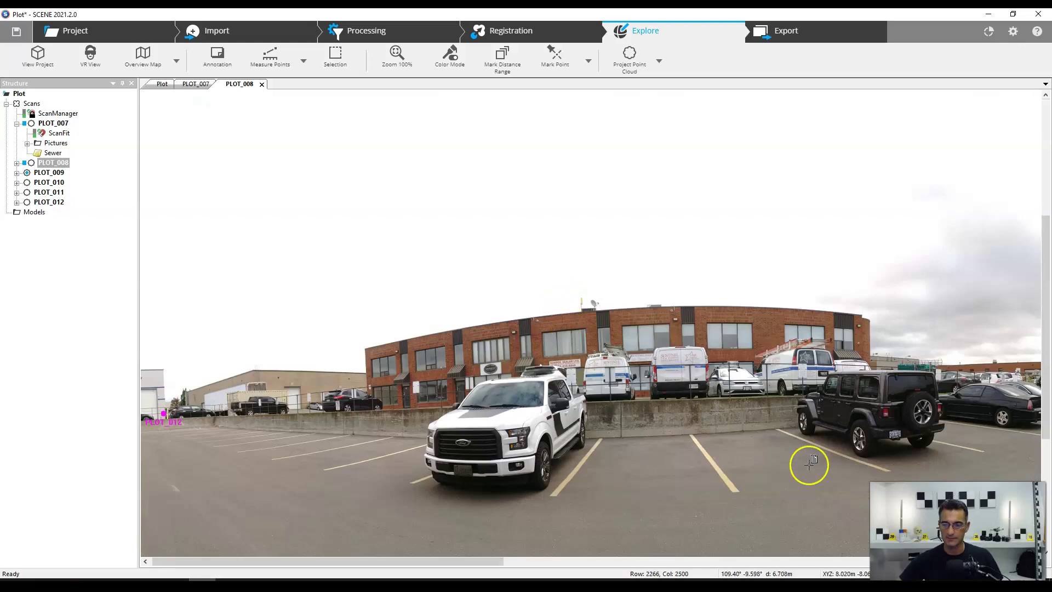
Zoom onto the silver car's front wheel and select the Annotation tool
scroll(799, 446, "up", 8)
scroll(570, 411, "down", 3)
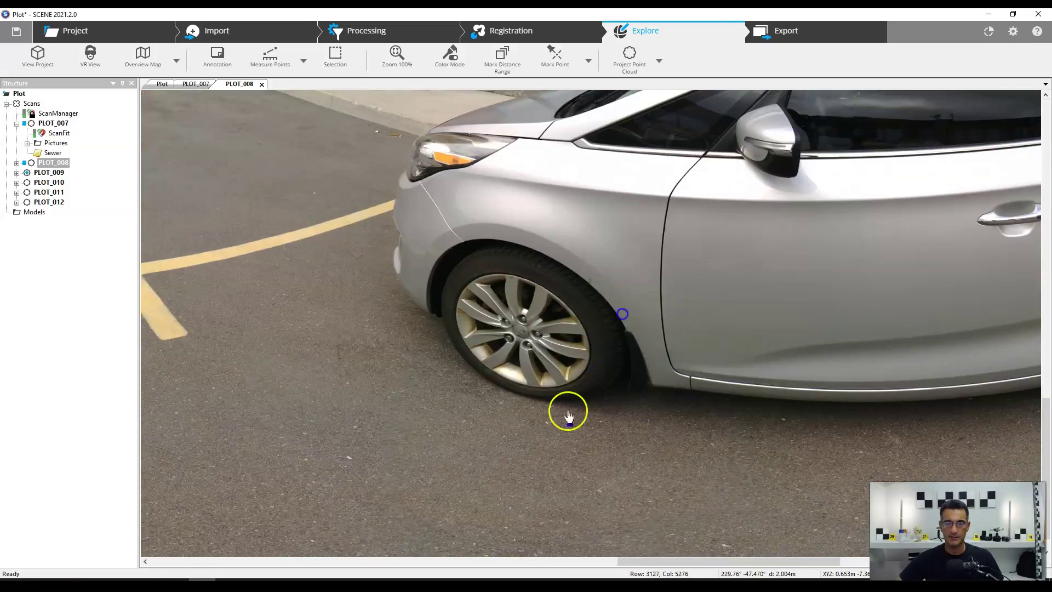
scroll(537, 378, "up", 5)
left_click(531, 354)
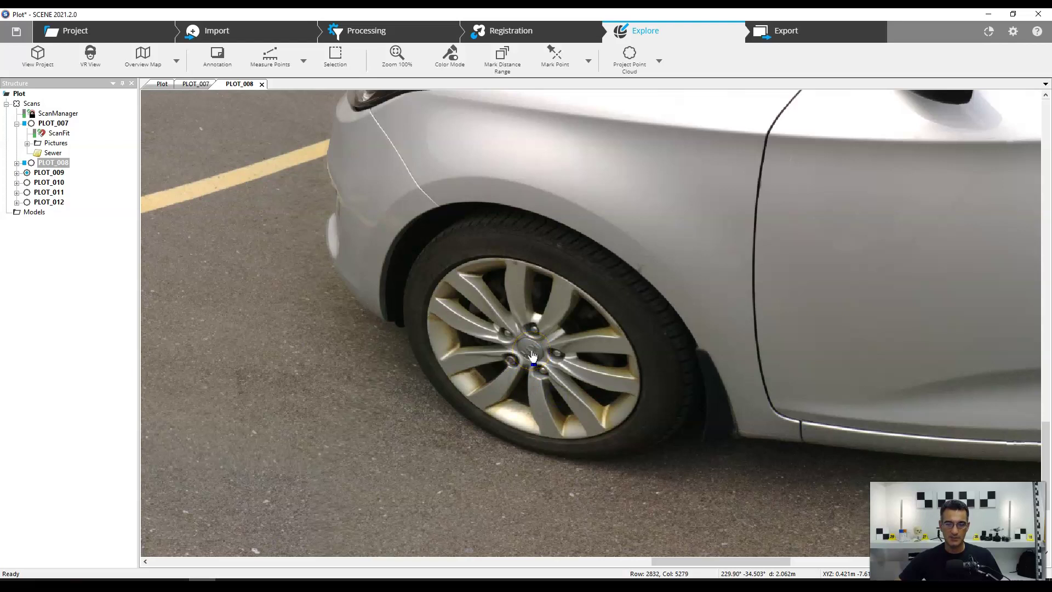
left_click(217, 60)
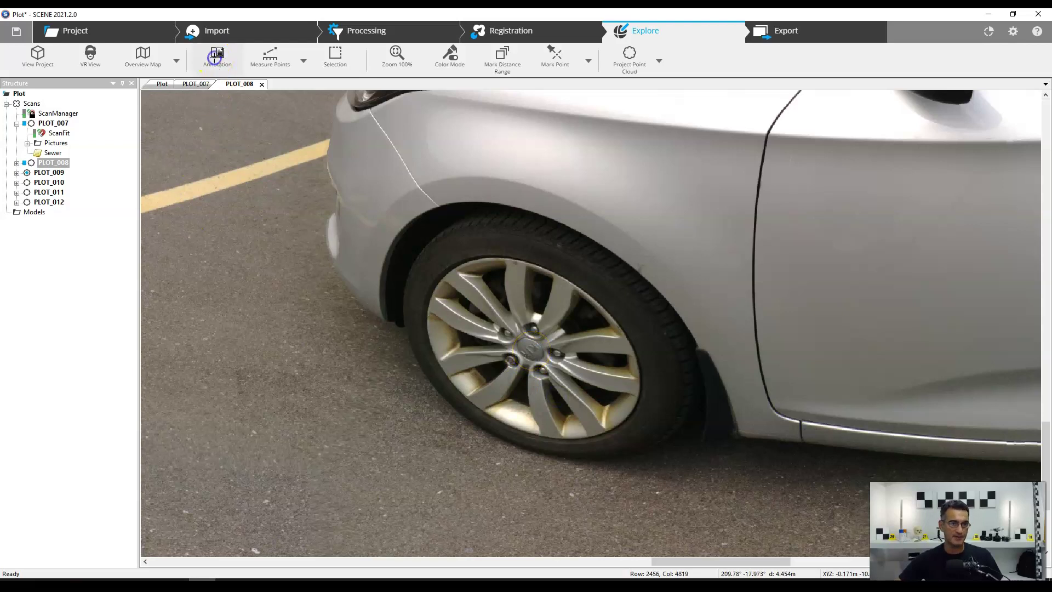
Place a tag on the front wheel hub and name it Front_Driver_Tire
left_click(530, 349)
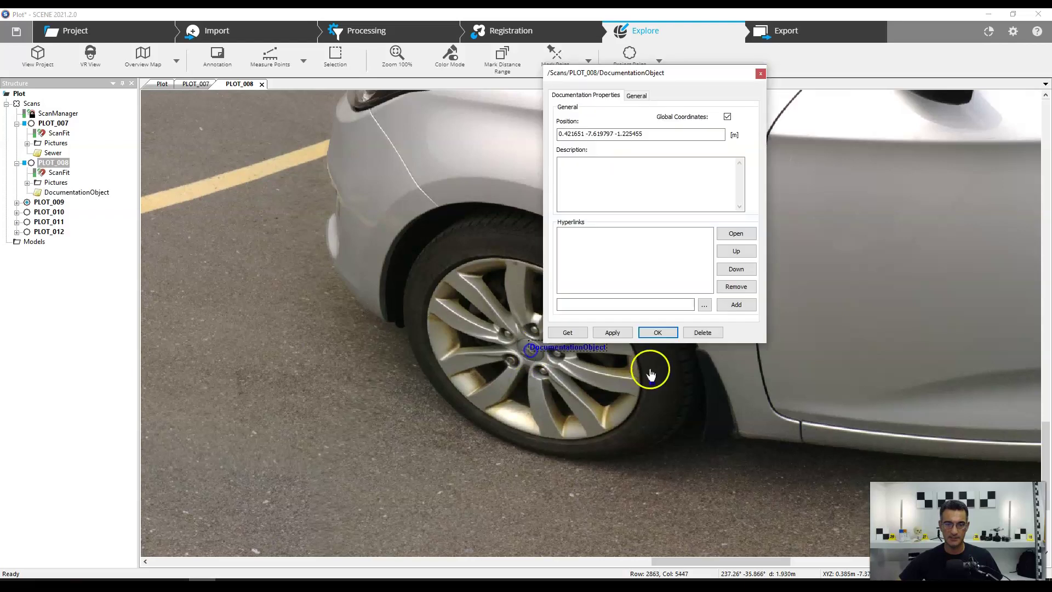
left_click(636, 96)
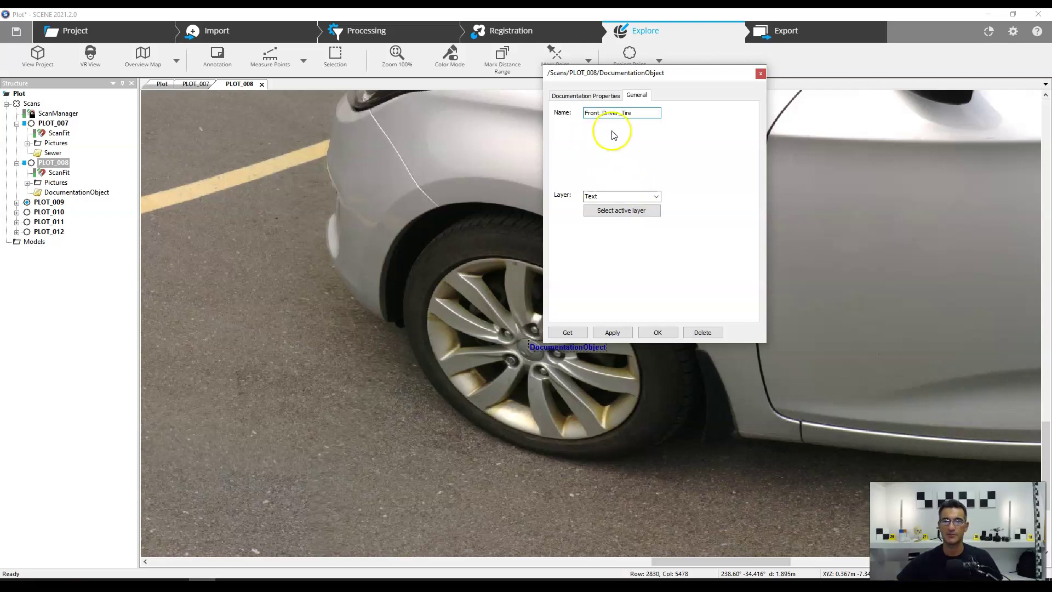
left_click(602, 96)
left_click(608, 184)
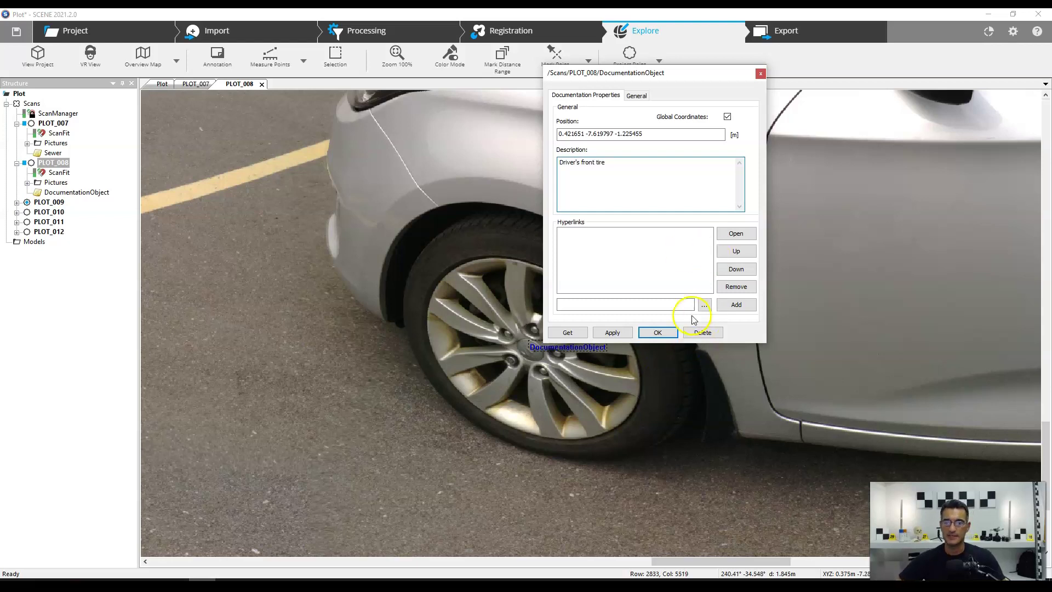
Link photo VWG_7210 to the Front_Driver_Tire tag
left_click(705, 305)
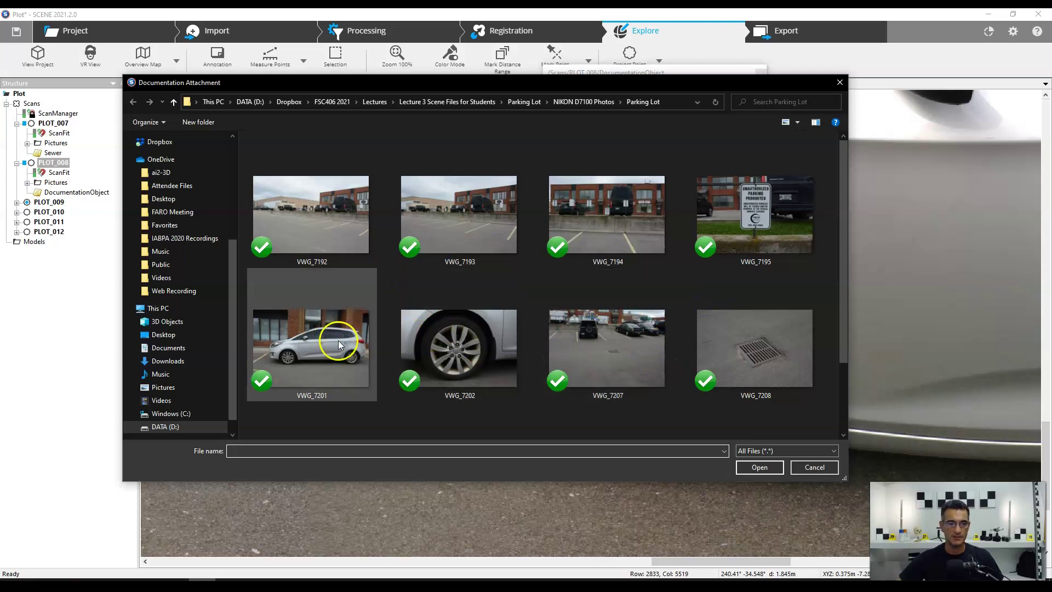
left_click(467, 336)
scroll(503, 330, "down", 1)
scroll(679, 287, "up", 1)
scroll(676, 294, "down", 1)
left_click(459, 382)
left_click(760, 467)
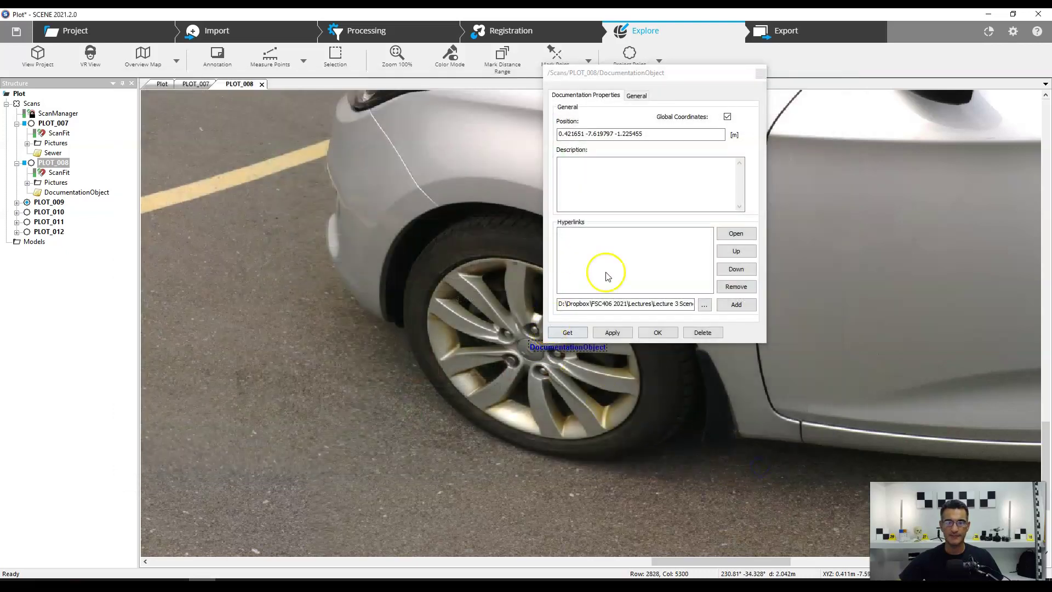
left_click(734, 304)
Link photos VWG_7201 and VWG_7202, then save the tag's properties
left_click(704, 304)
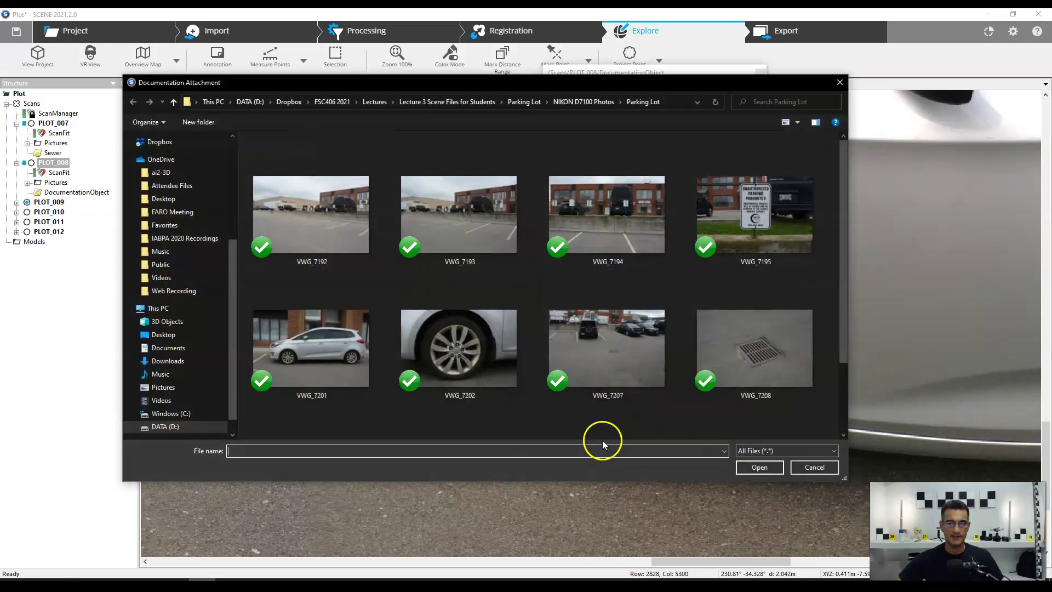
left_click(322, 356)
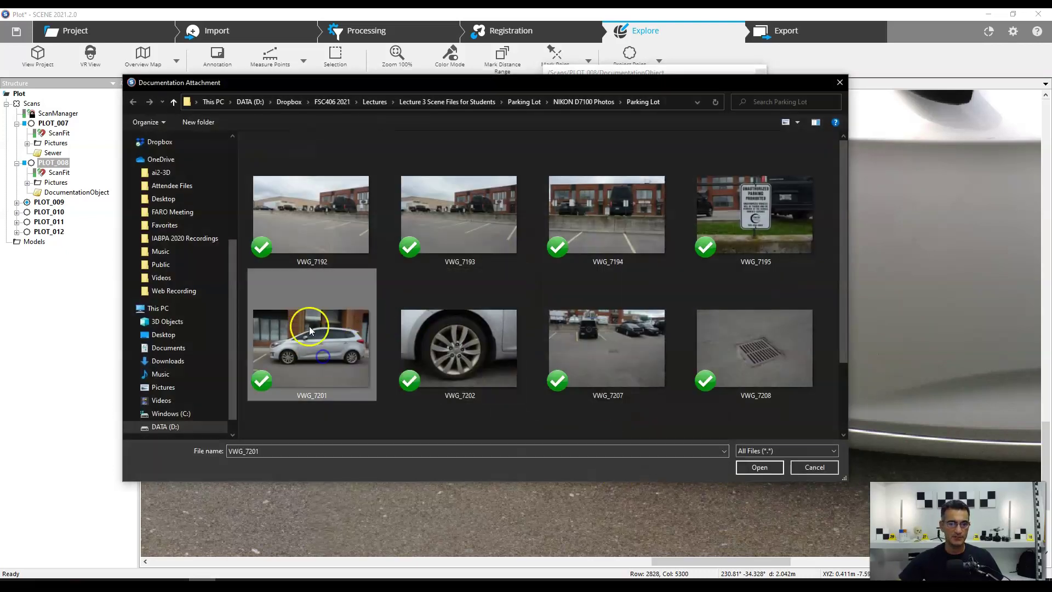
left_click(763, 471)
left_click(737, 305)
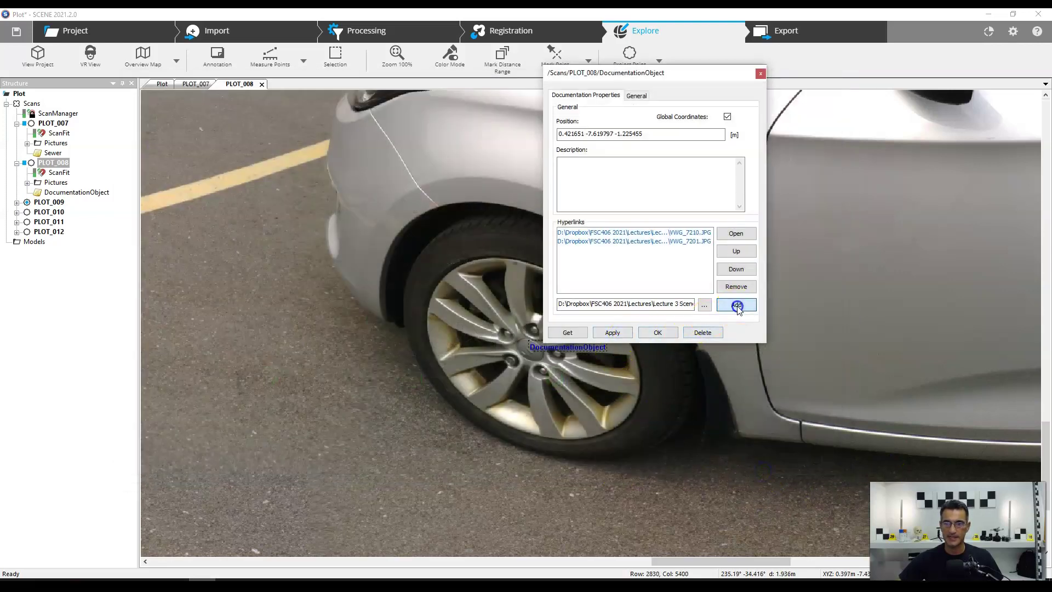
left_click(704, 305)
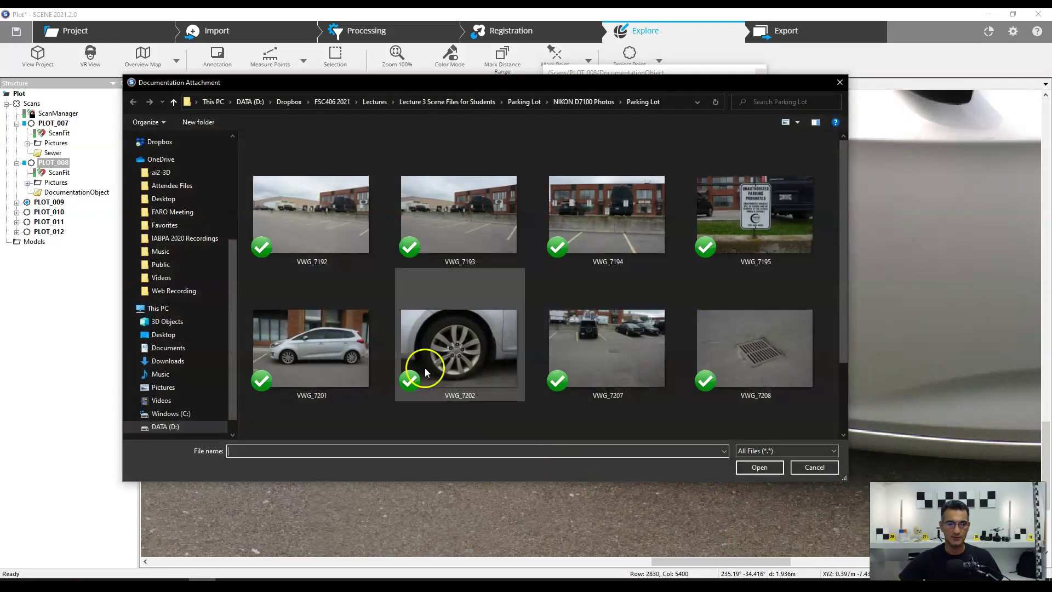
left_click(464, 347)
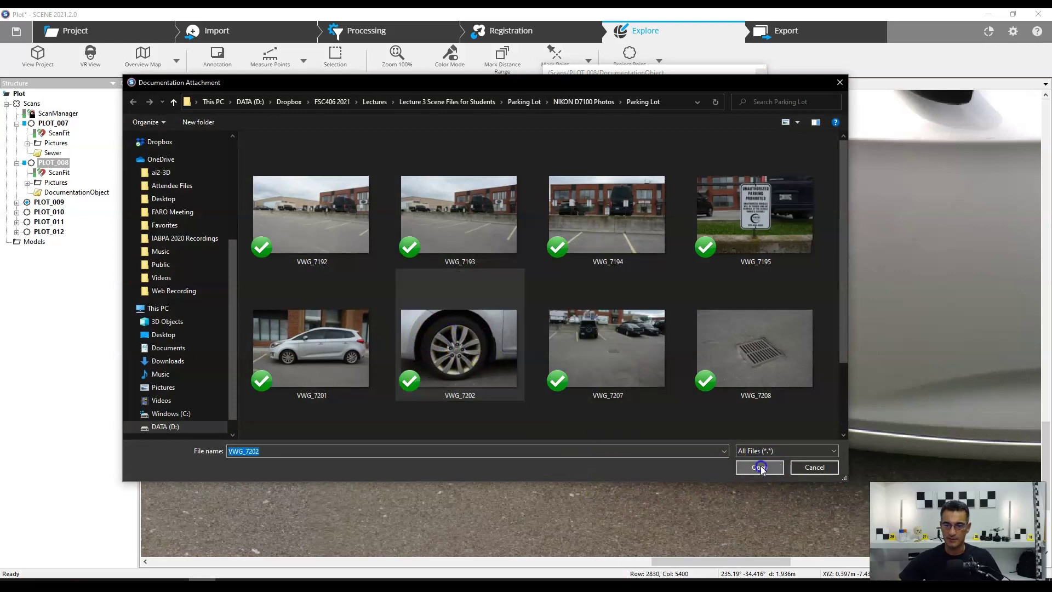
left_click(760, 467)
left_click(736, 305)
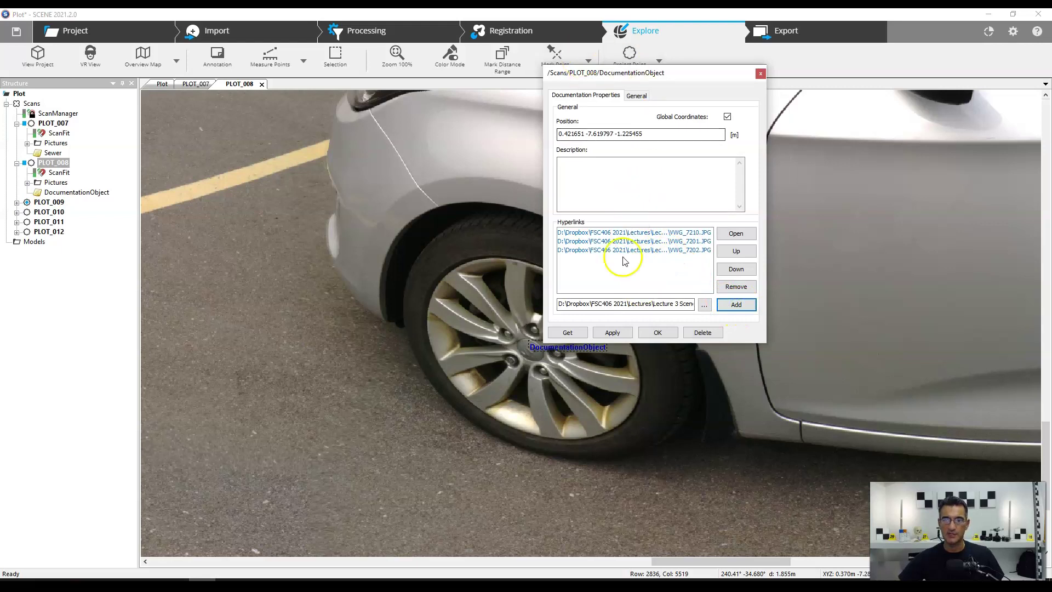
left_click(658, 333)
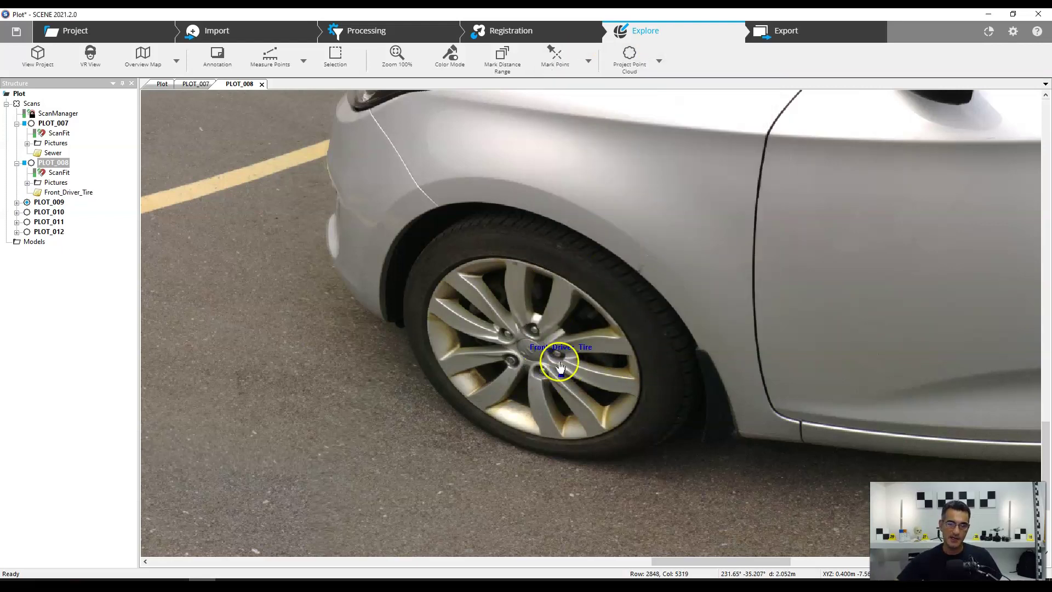
Zoom out and open the tag's linked photos in IrfanView
scroll(568, 369, "down", 5)
mouse_move(568, 370)
left_mouse_down()
mouse_move(713, 367)
mouse_move(796, 381)
mouse_move(819, 369)
mouse_move(570, 353)
mouse_move(564, 364)
left_mouse_up()
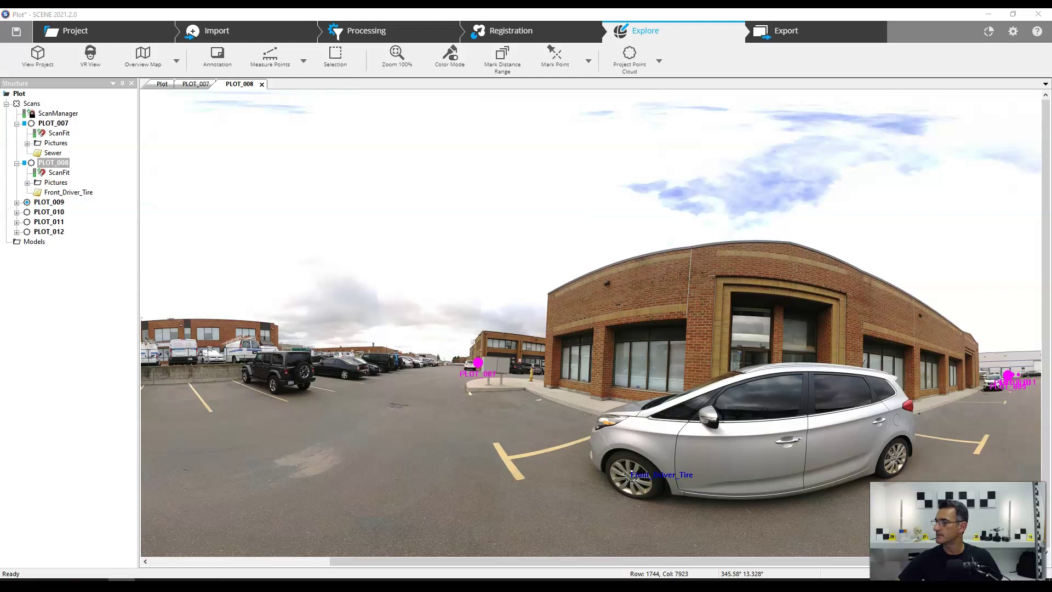
left_click(583, 271)
scroll(436, 277, "up", 2)
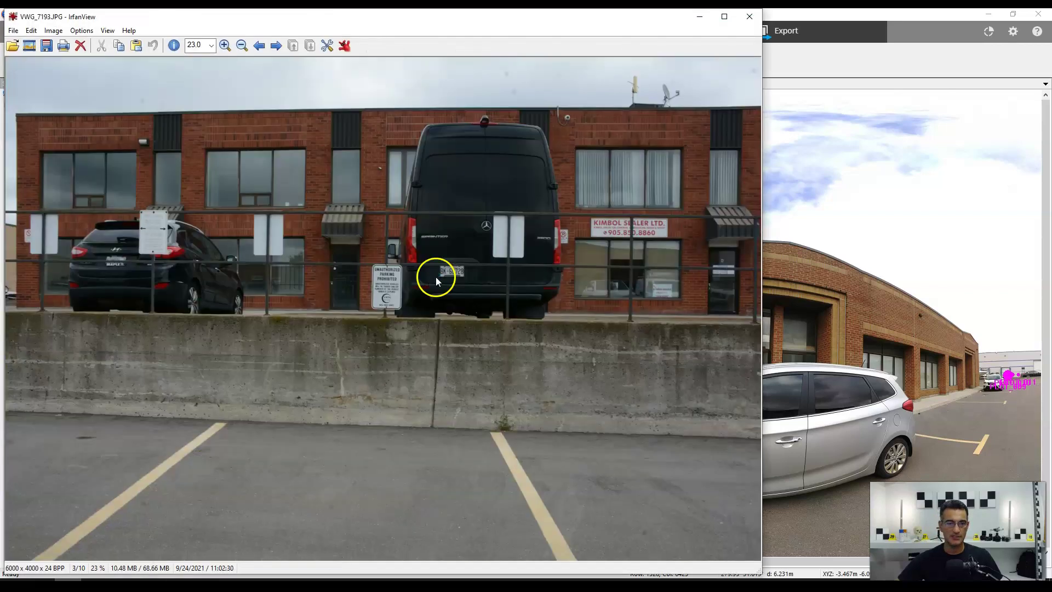
scroll(436, 277, "down", 1)
scroll(436, 277, "up", 1)
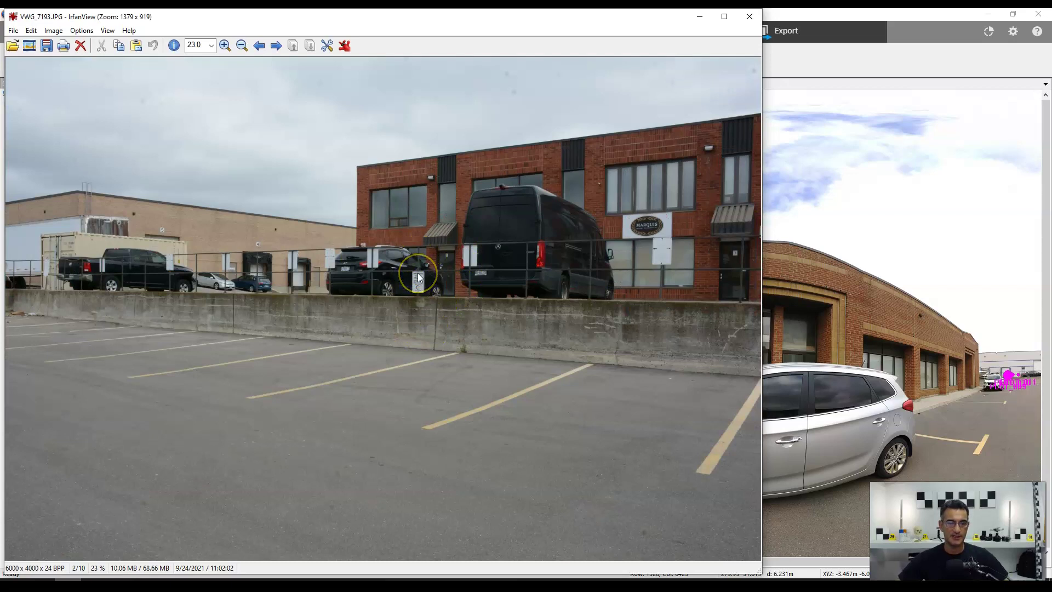
Page through the linked photos, then close IrfanView and the PLOT_008 scan view
left_click(418, 273)
left_click(428, 323)
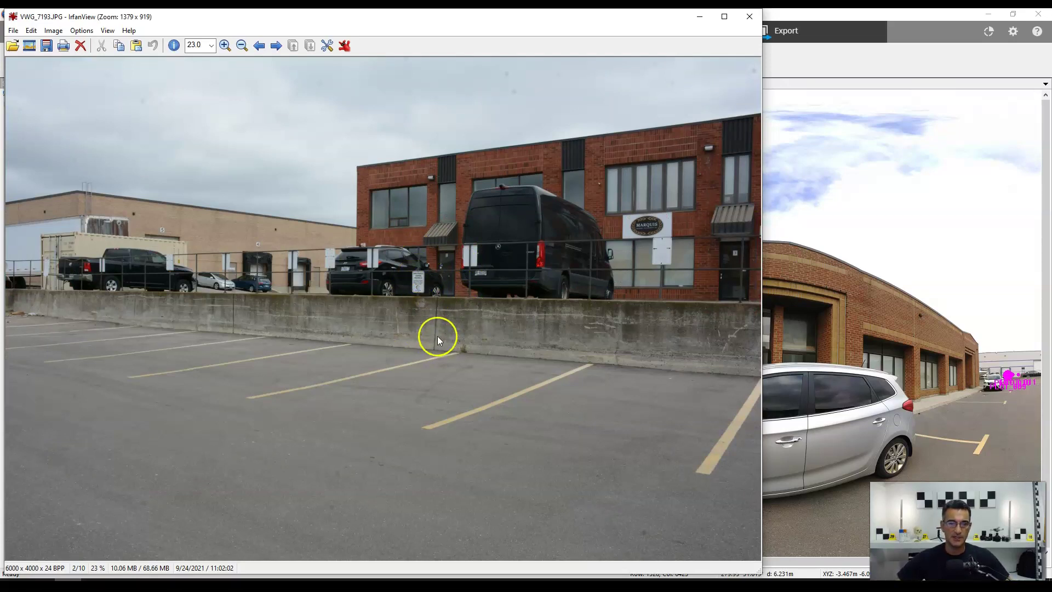
left_click(750, 16)
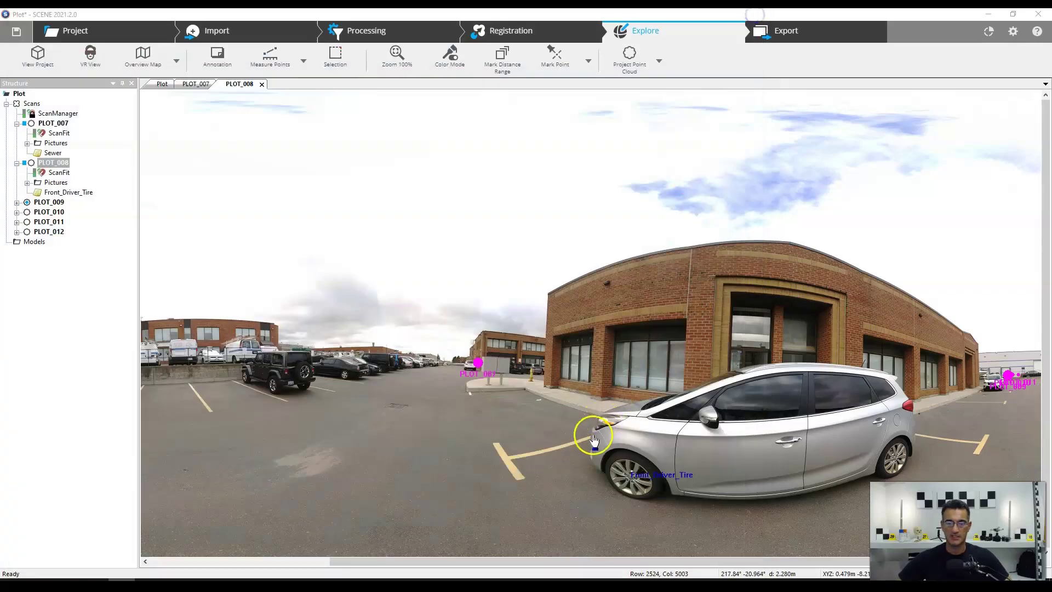
left_click(262, 84)
Close the PLOT_007 view and orbit the parking-lot point cloud along the building
left_click(219, 84)
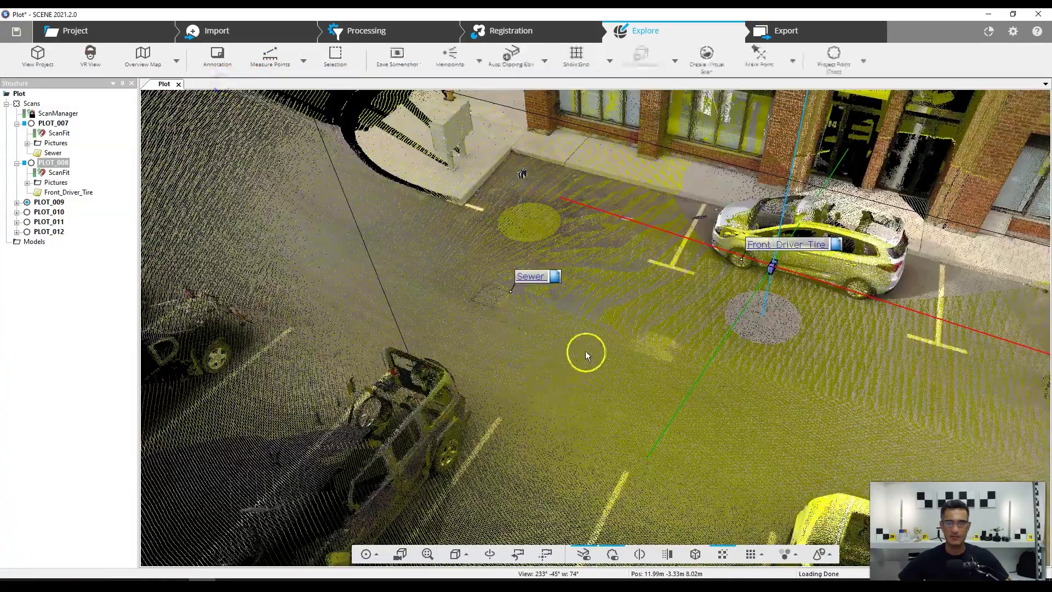
left_click_drag(593, 345, 560, 260)
scroll(560, 261, "down", 5)
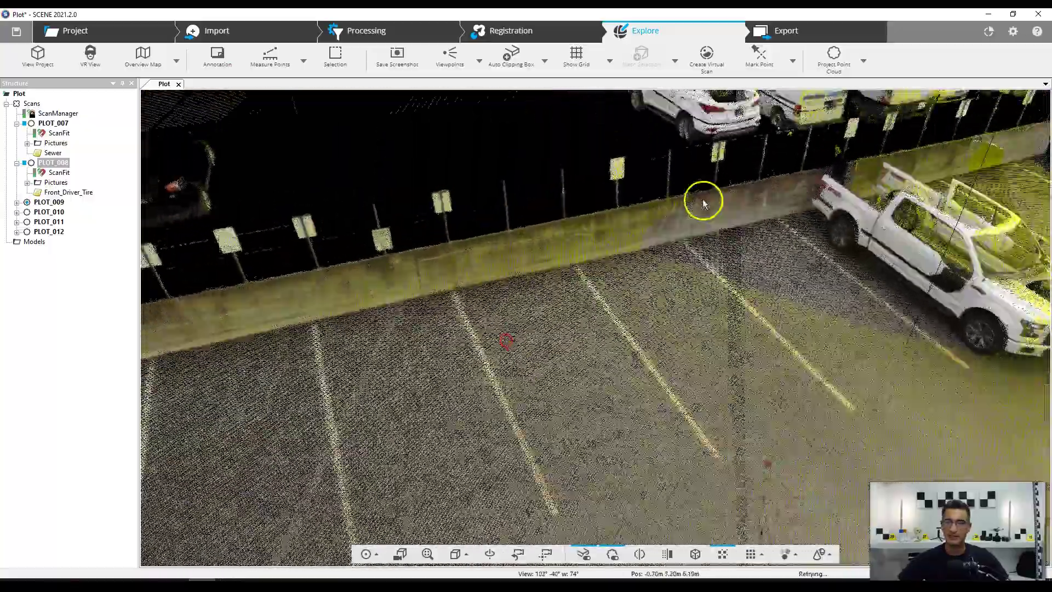
left_click_drag(386, 246, 559, 394)
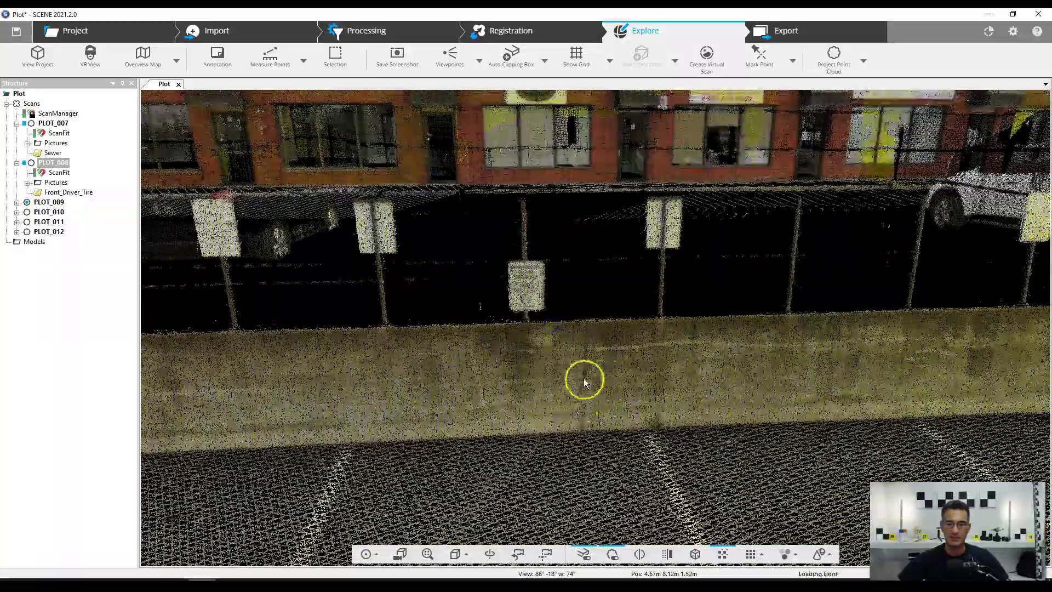
scroll(537, 291, "down", 5)
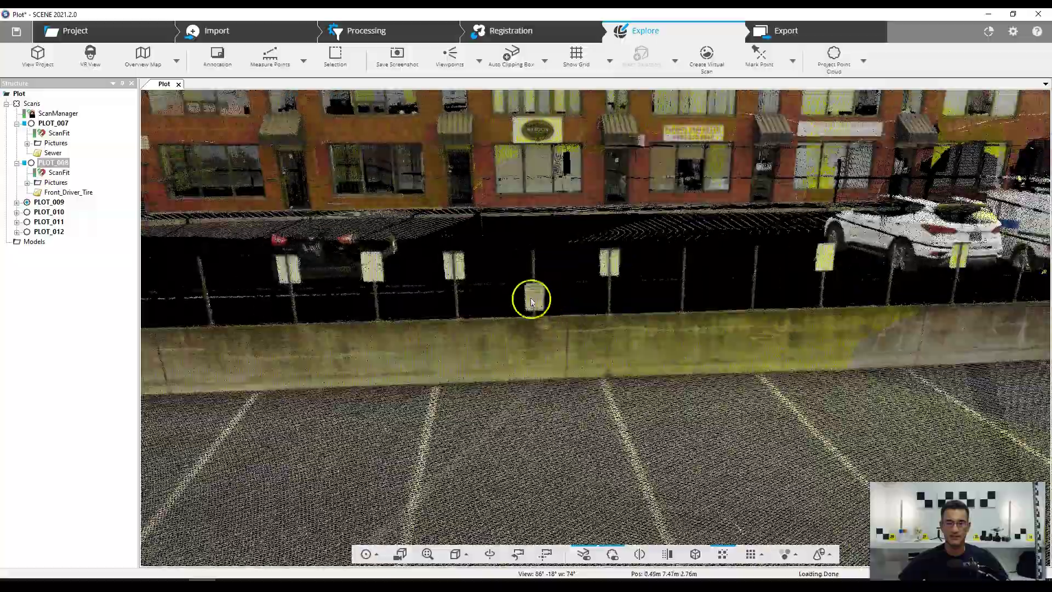
left_click_drag(533, 298, 446, 328)
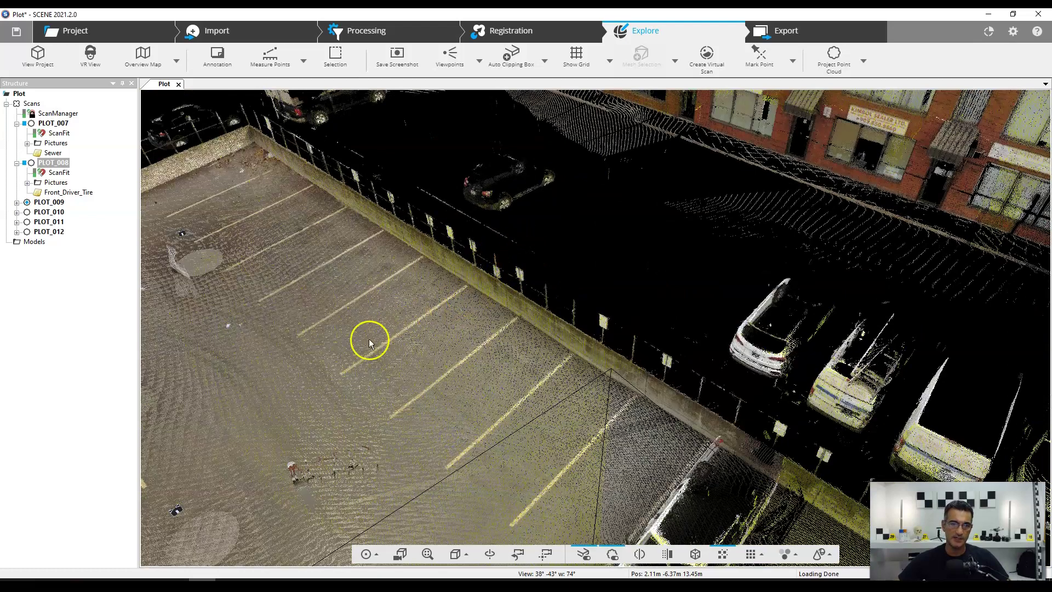
Open scan PLOT_010 in its own 3D View
left_click(176, 509)
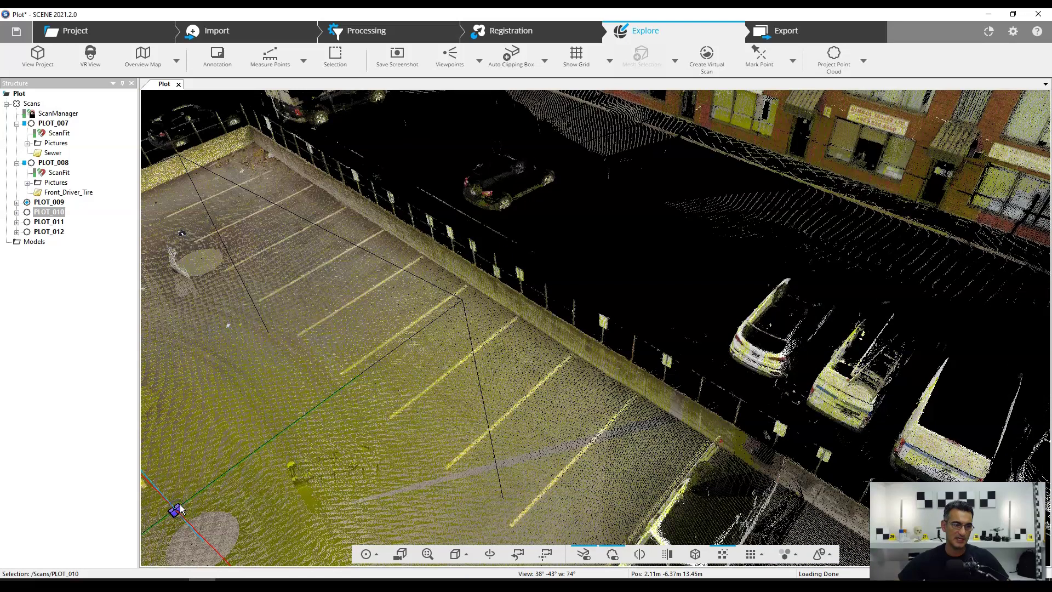
right_click(59, 215)
mouse_move(104, 251)
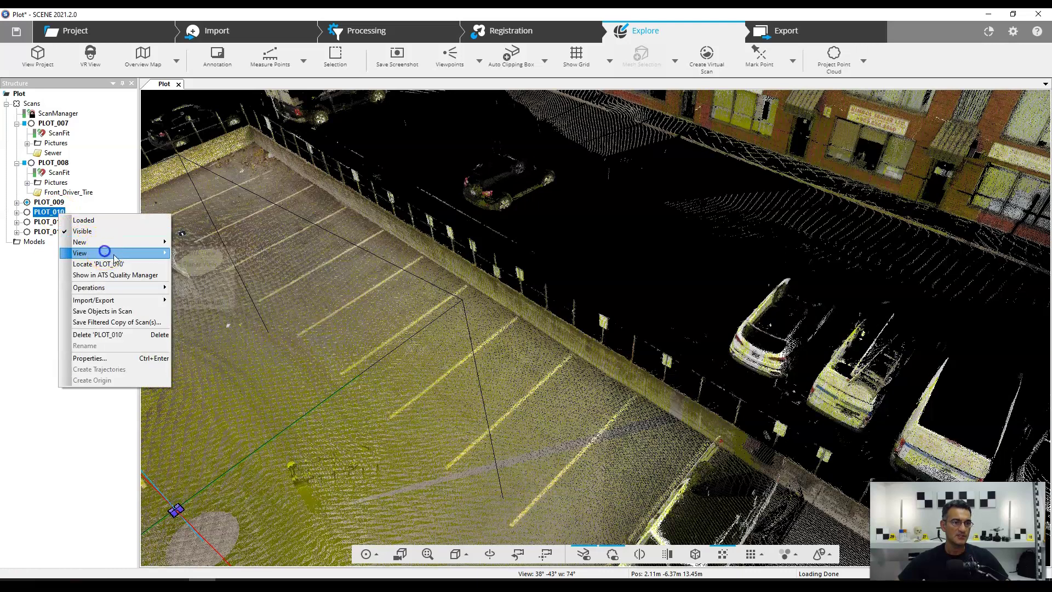
left_click(197, 276)
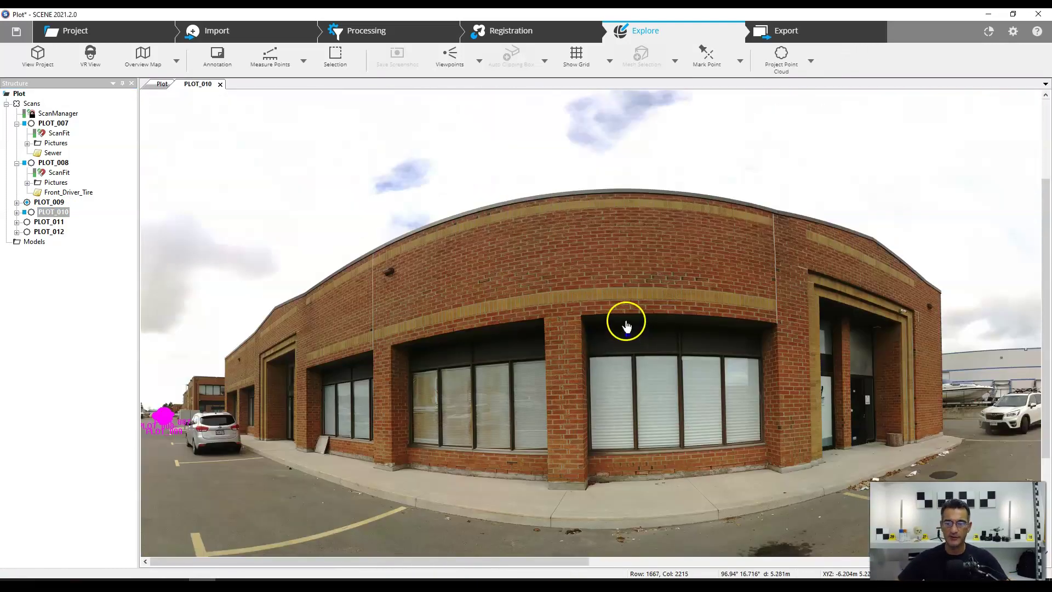
Frame the no-parking sign and concrete barrier in PLOT_010 and pick the Annotation tool
left_click_drag(626, 326, 504, 364)
scroll(664, 345, "up", 5)
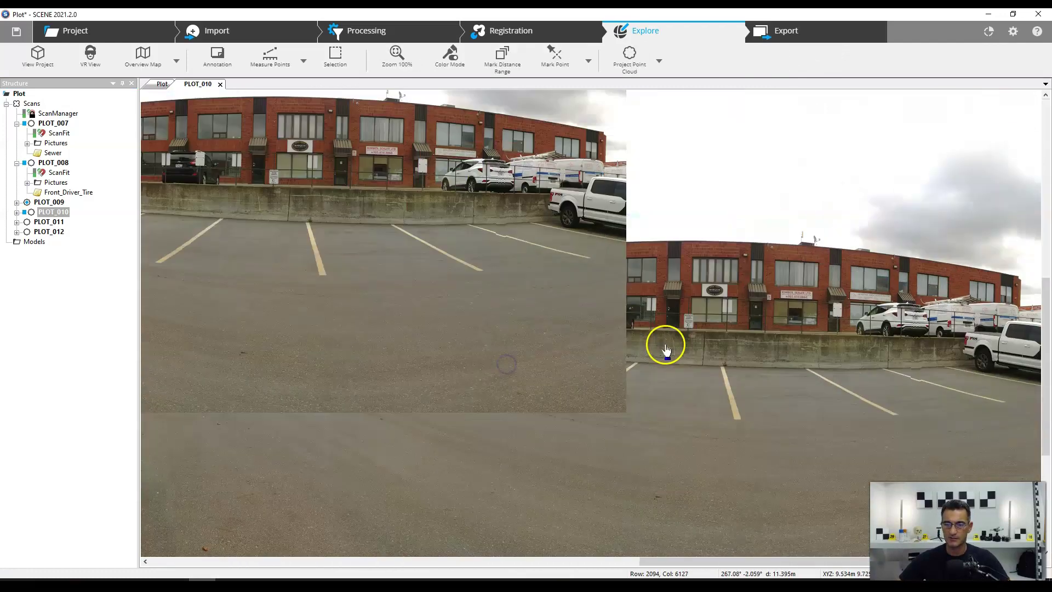
scroll(724, 331, "up", 4)
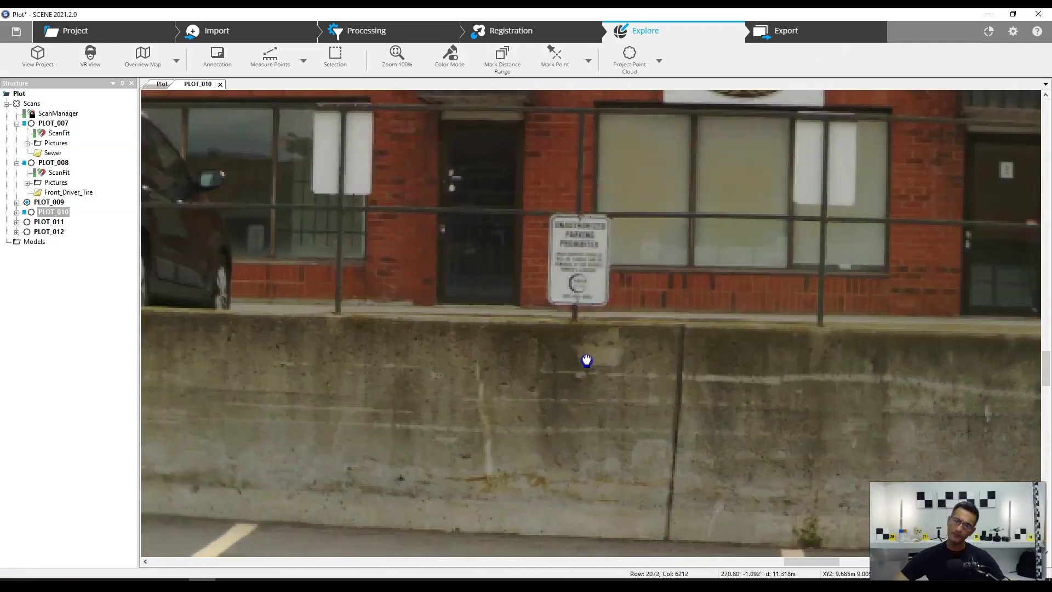
left_click_drag(587, 359, 584, 364)
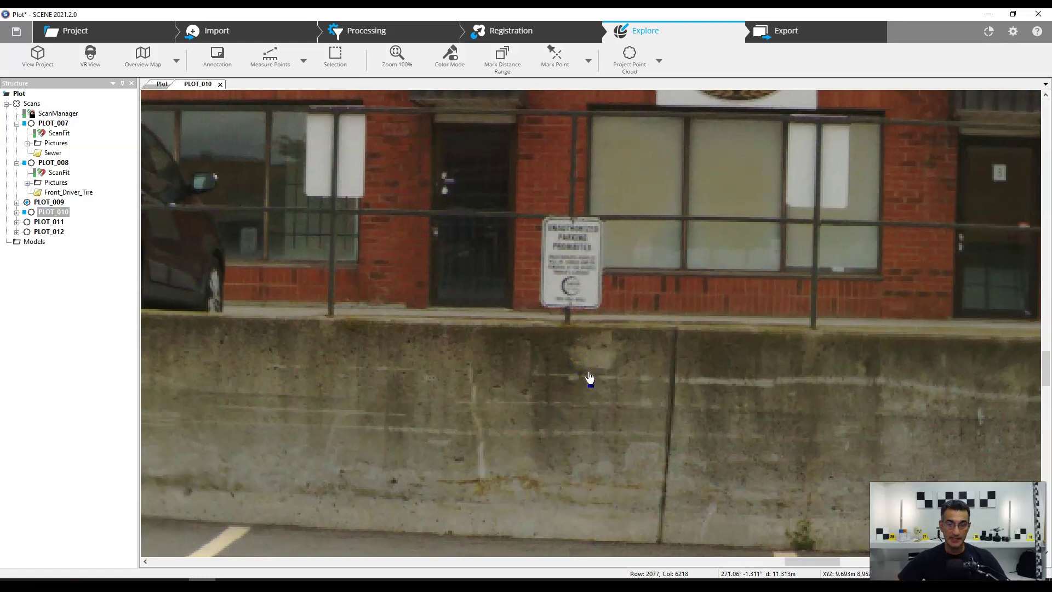
left_click(218, 55)
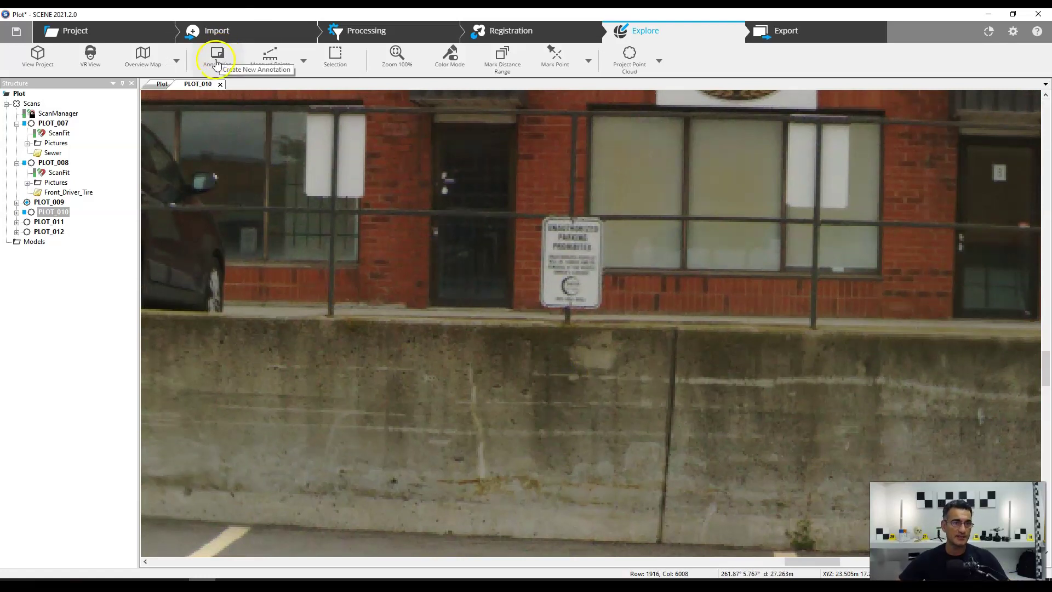
Place an annotation on the wall below the sign and name it ParkingSign
left_click(567, 345)
left_click(673, 92)
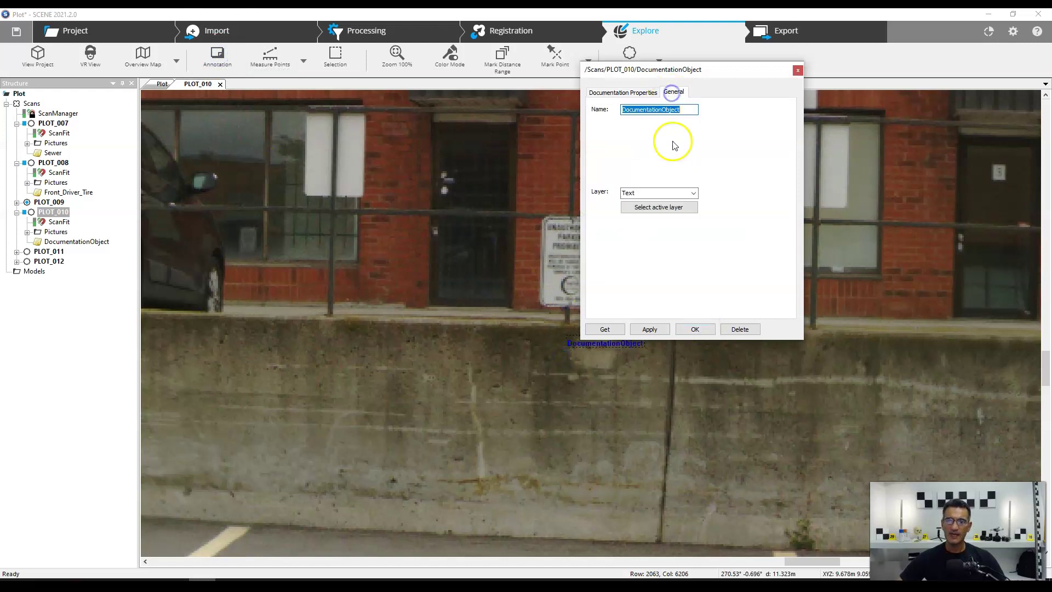
type("ParkingSign")
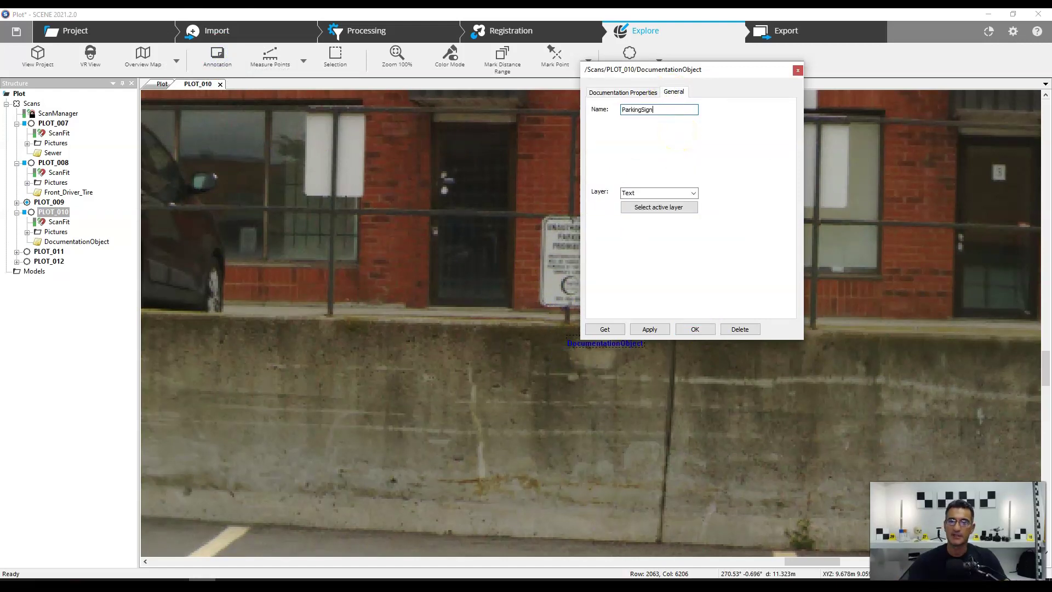
left_click(608, 91)
left_click(640, 167)
type("Parking lot sign")
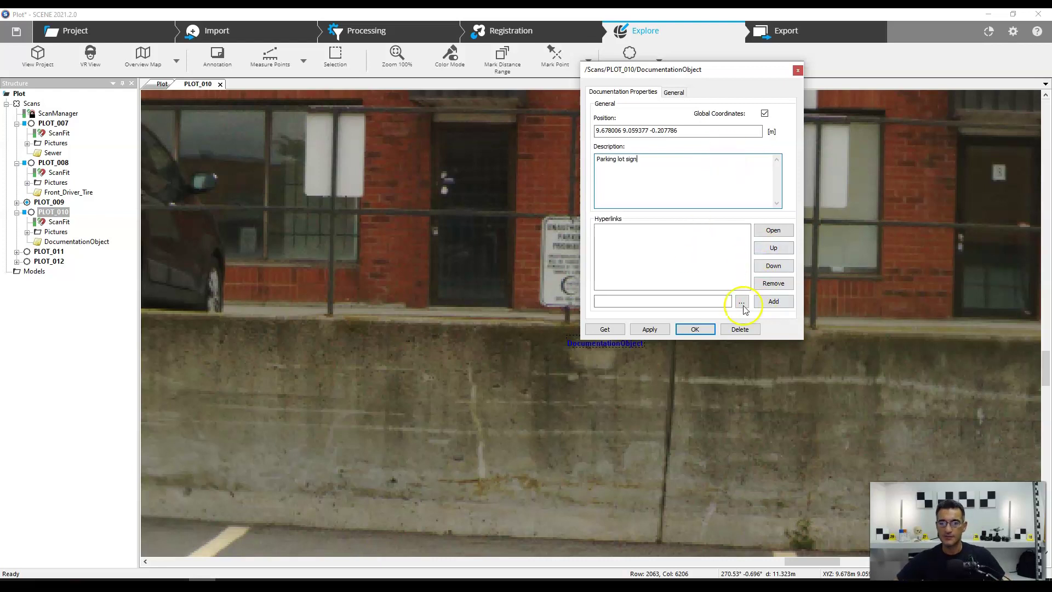
Link photos VWG_7193 and VWG_7194 to the ParkingSign annotation
left_click(741, 302)
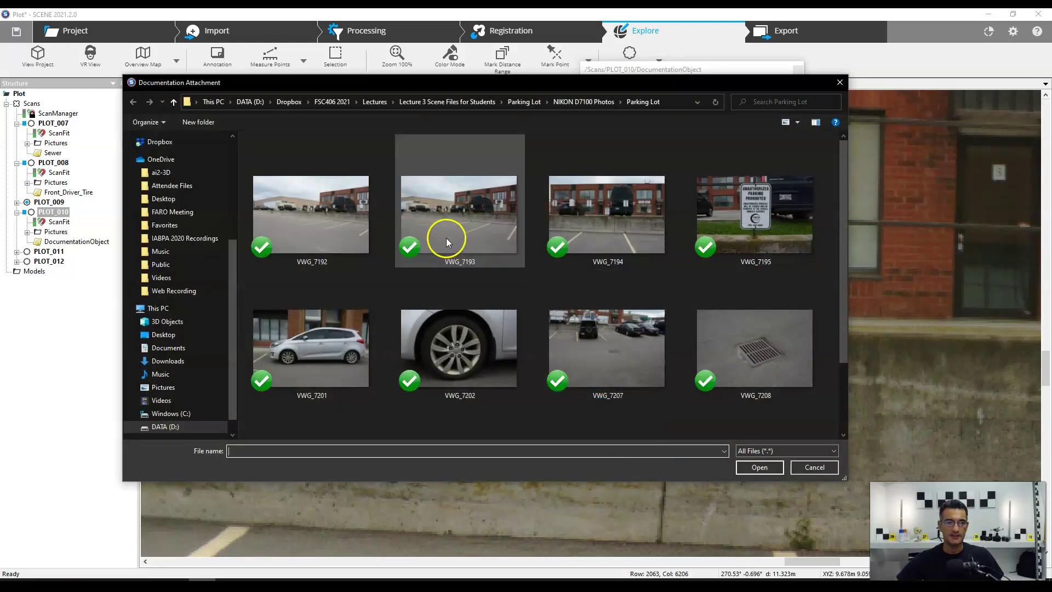
left_click(451, 209)
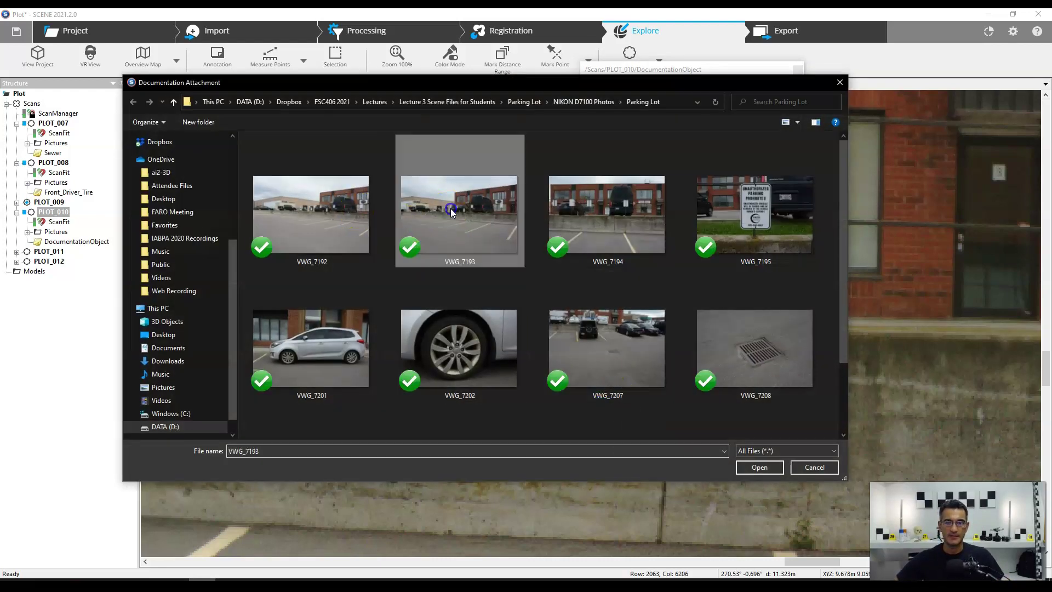
left_click(759, 466)
left_click(773, 301)
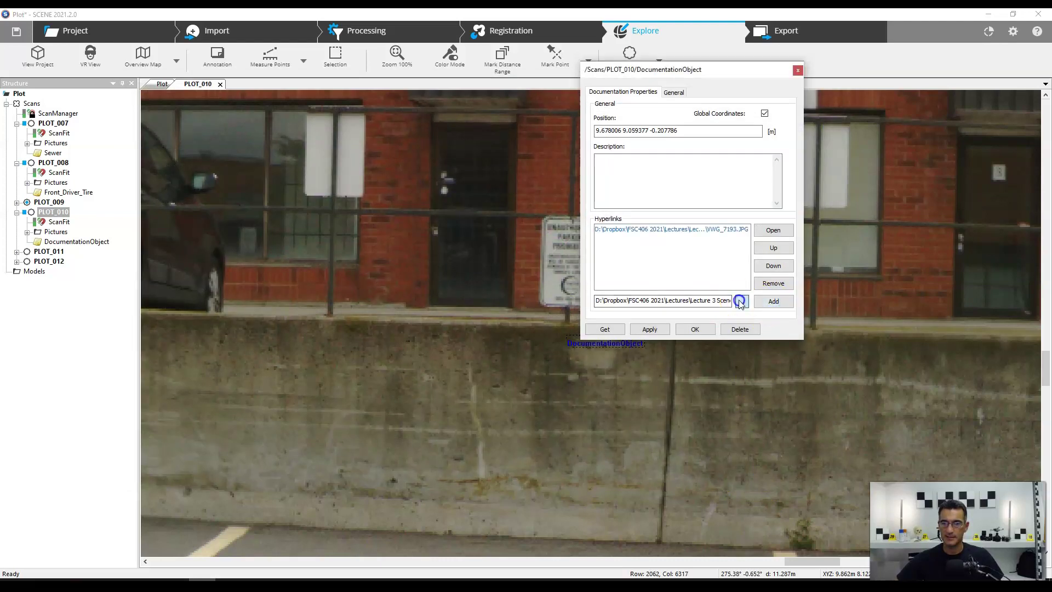
left_click(741, 301)
left_click(605, 213)
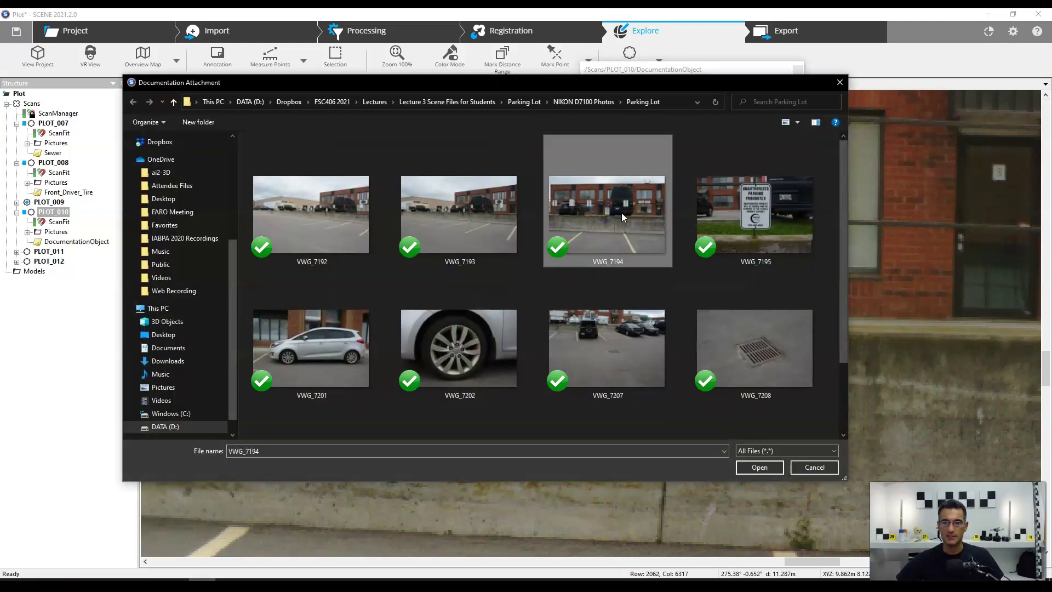
left_click(759, 467)
left_click(773, 300)
Link photo VWG_7195 and save the ParkingSign annotation
left_click(741, 301)
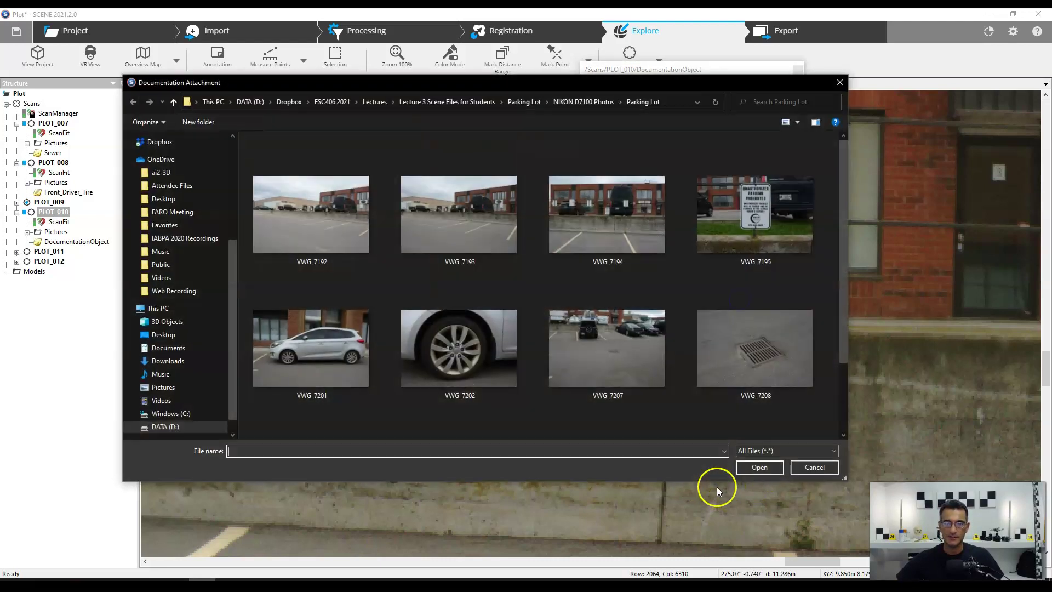
left_click(761, 241)
left_click(761, 466)
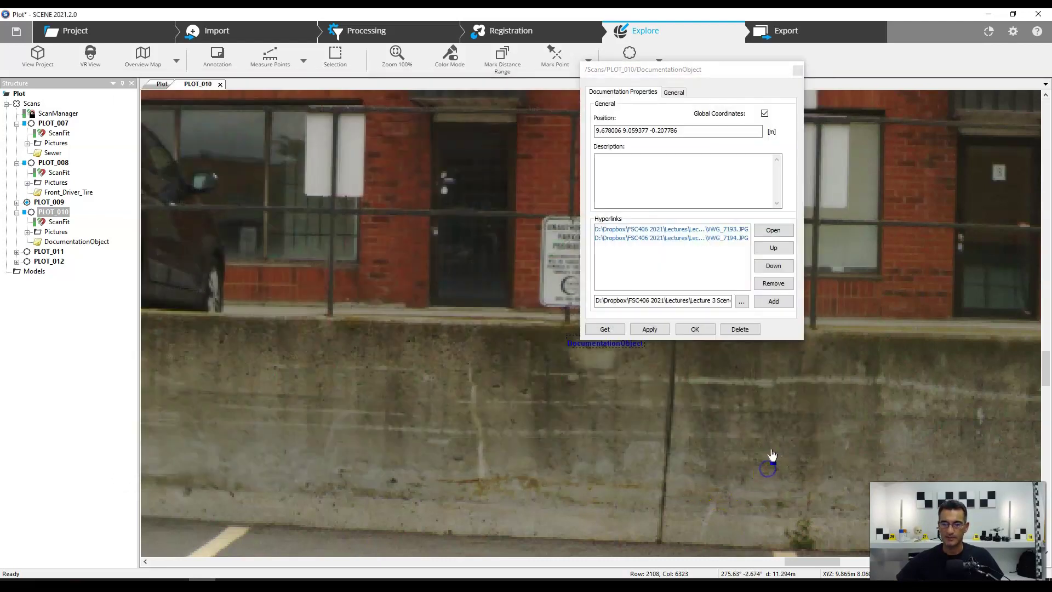
left_click(773, 301)
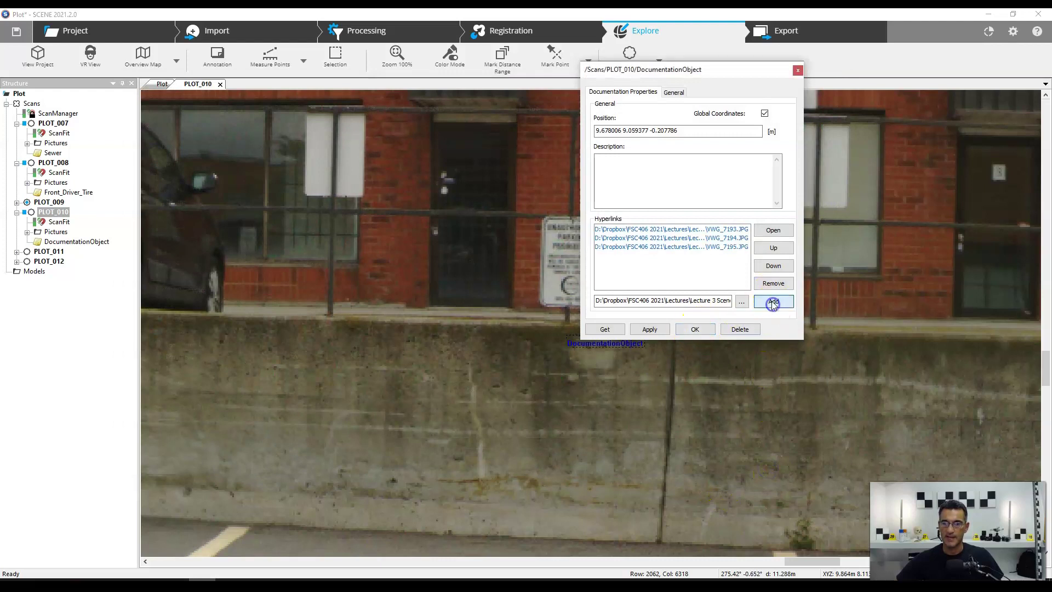
left_click(694, 330)
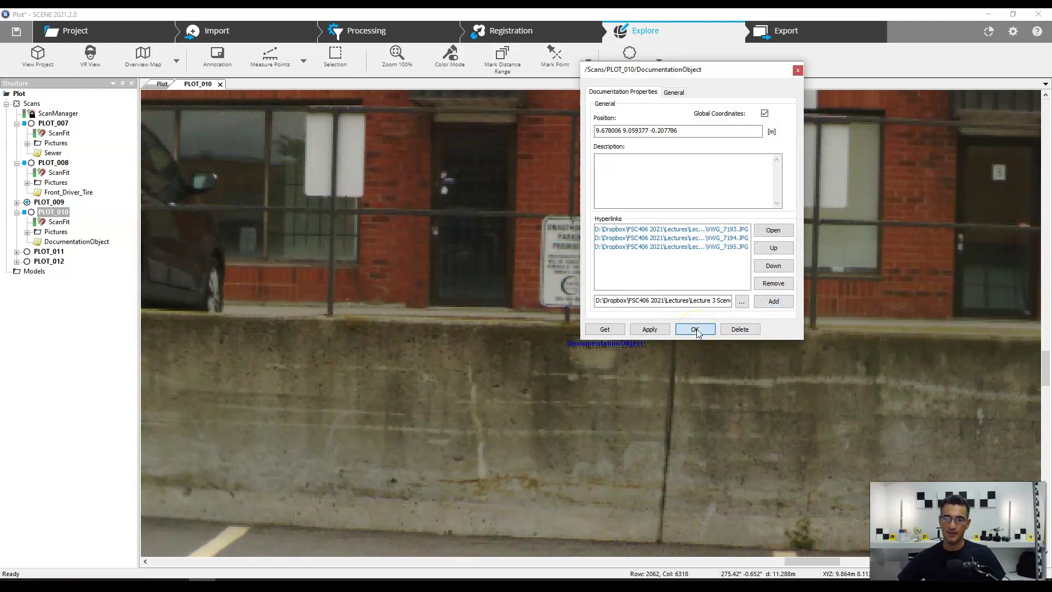
scroll(606, 356, "down", 5)
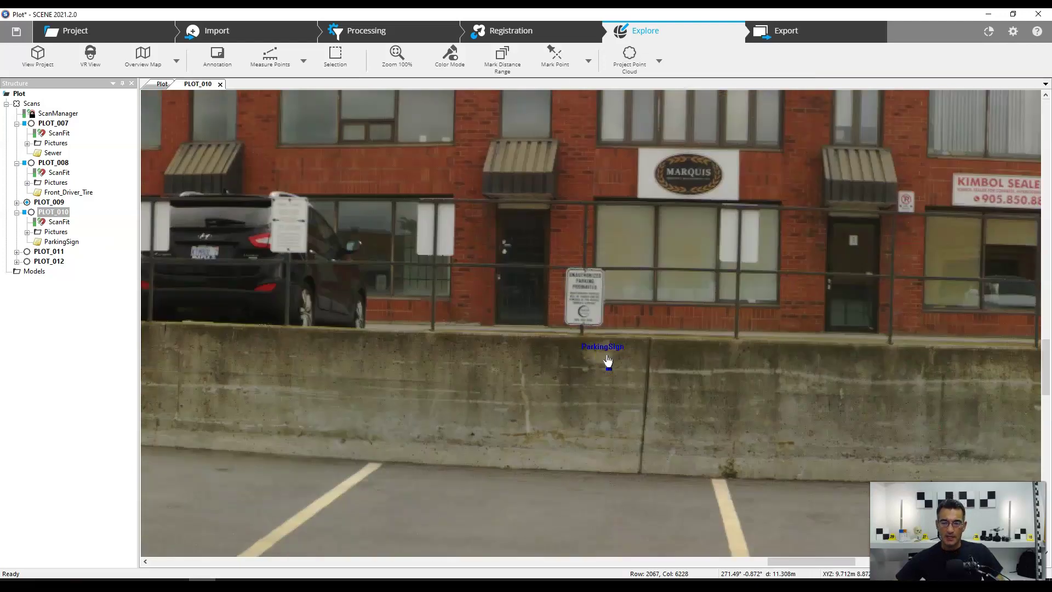
scroll(613, 357, "down", 3)
left_click_drag(616, 357, 600, 374)
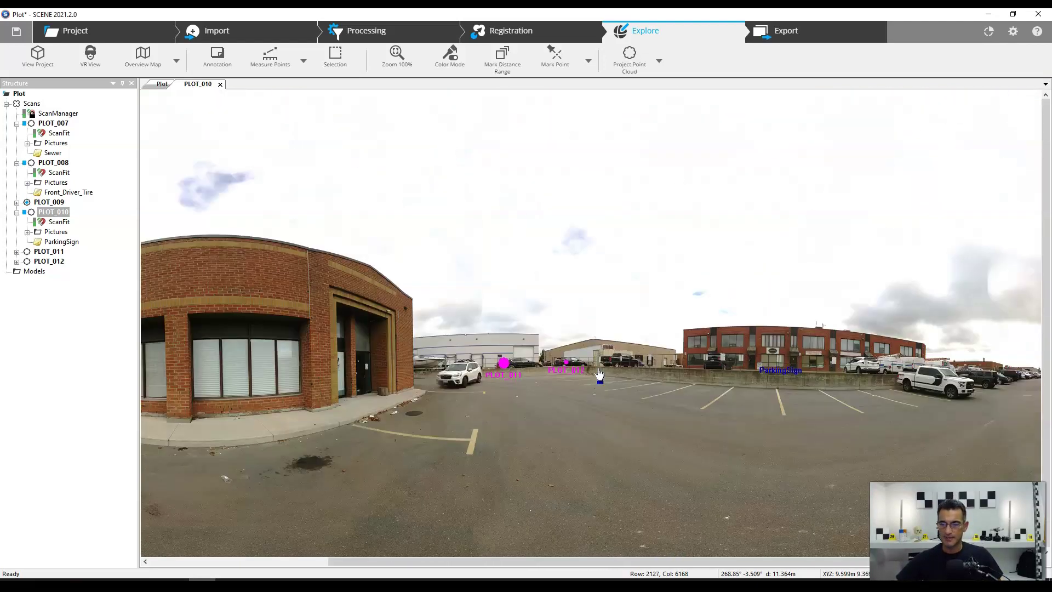
scroll(600, 374, "down", 3)
scroll(600, 374, "up", 2)
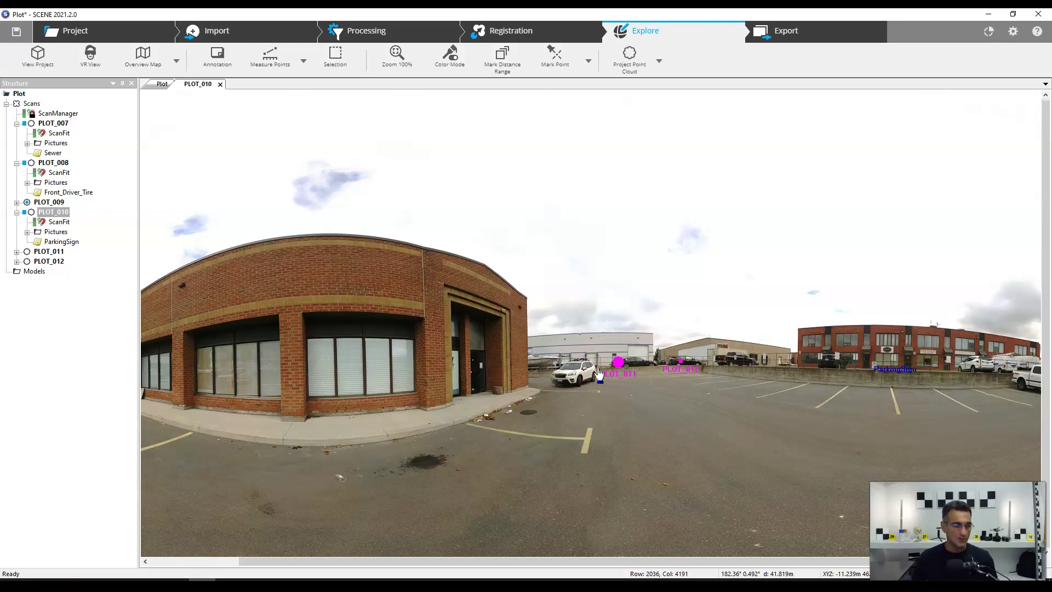
scroll(556, 308, "down", 3)
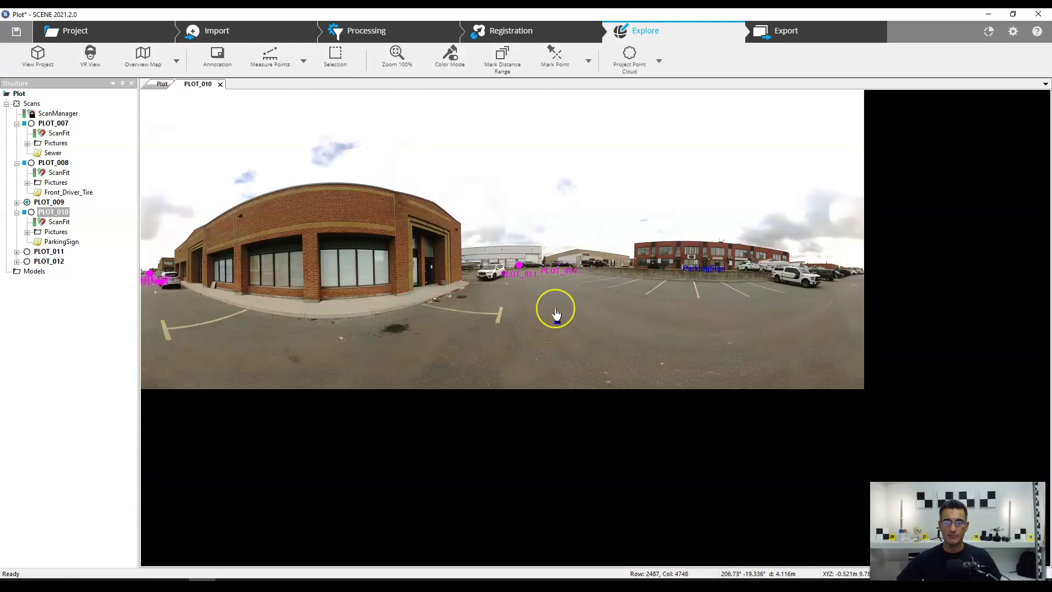
scroll(557, 313, "up", 1)
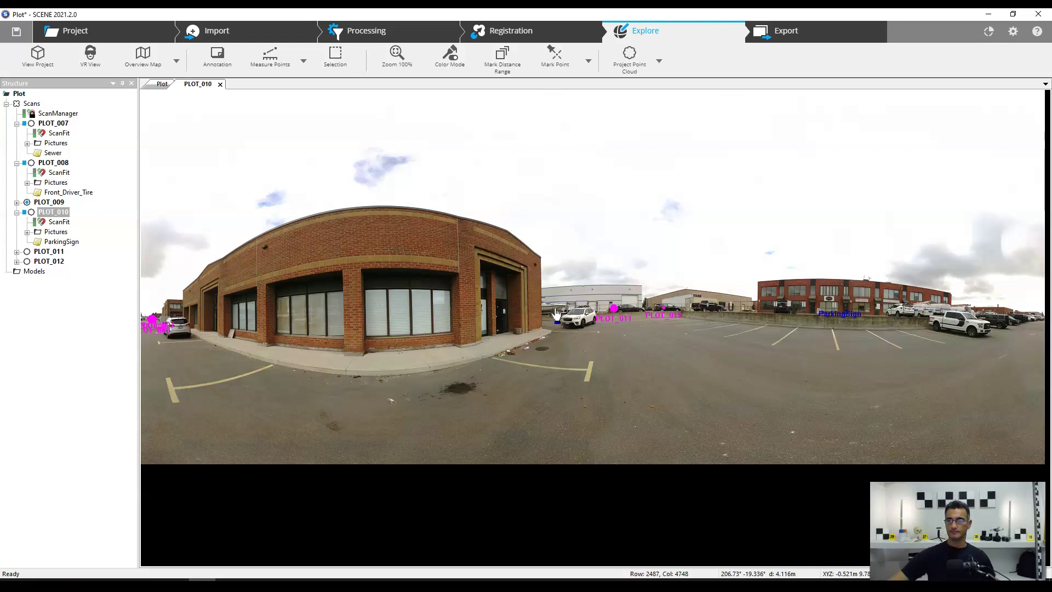
Check in the Apps dialog that SCENE_2go is installed and active, then close it
left_click(988, 34)
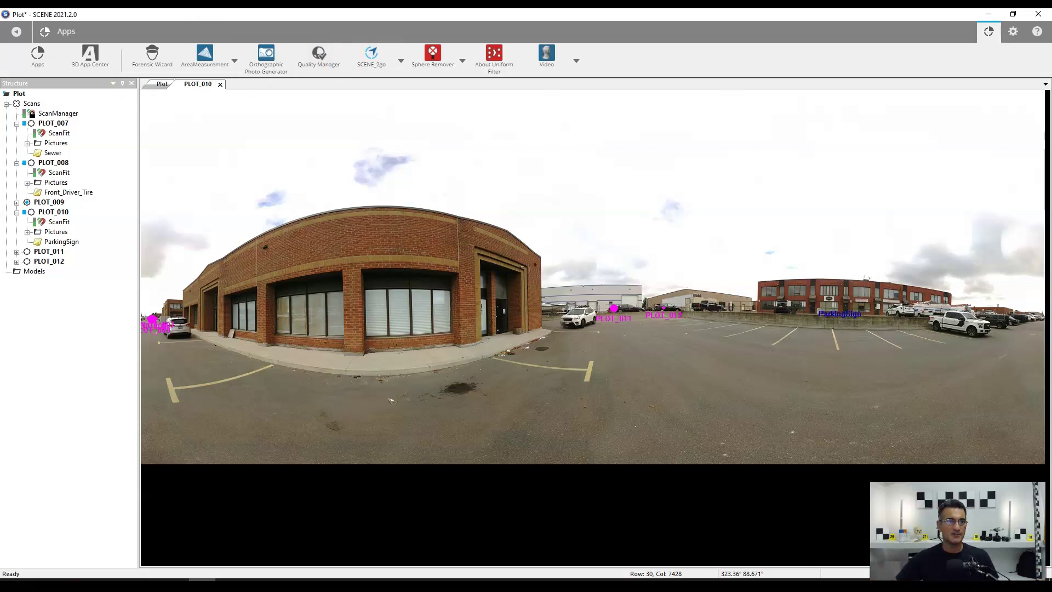
left_click(376, 59)
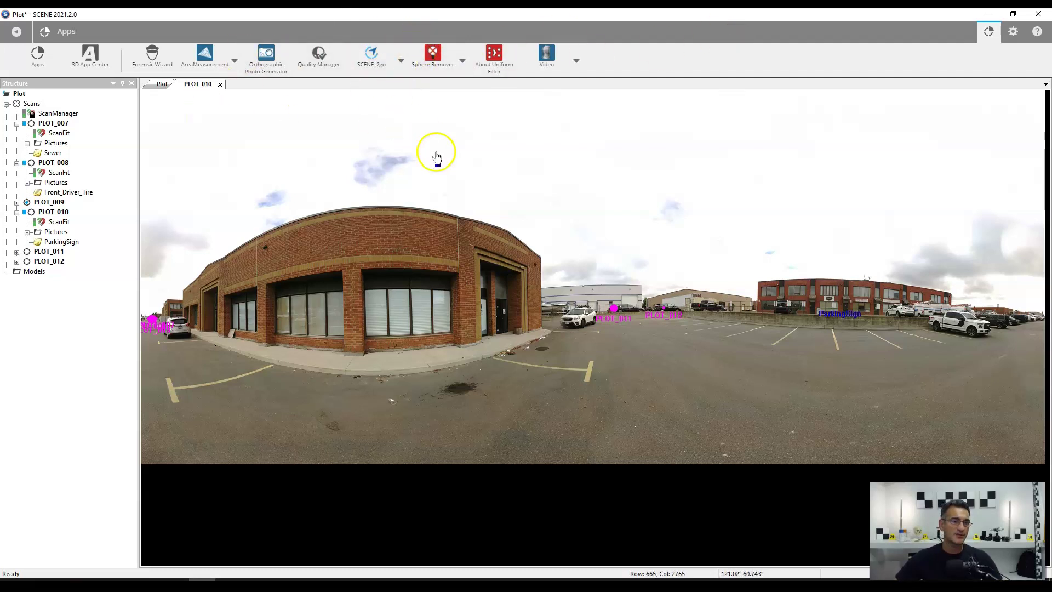
left_click(38, 55)
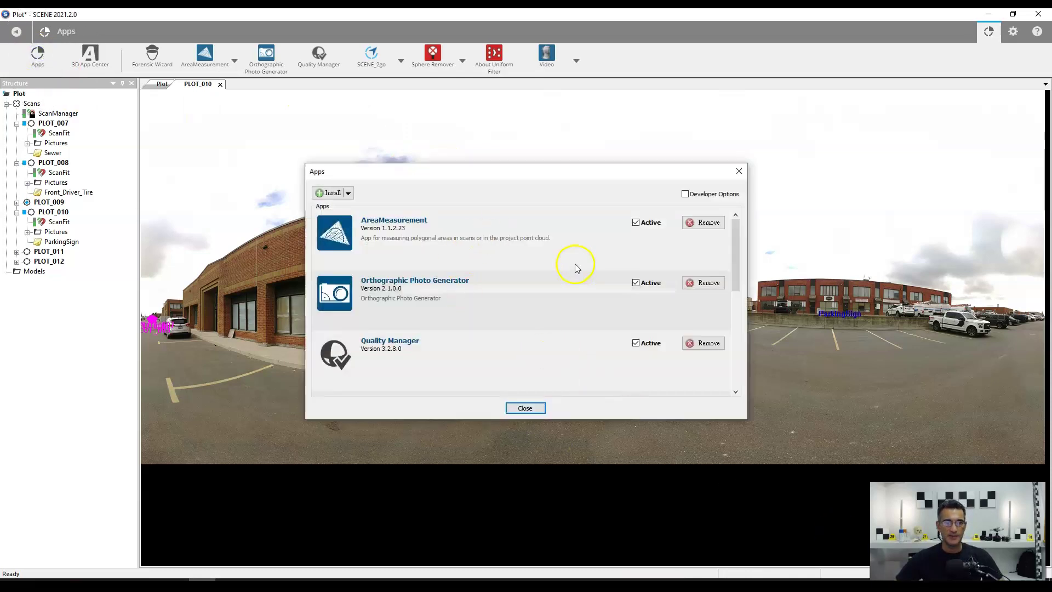
scroll(570, 264, "down", 5)
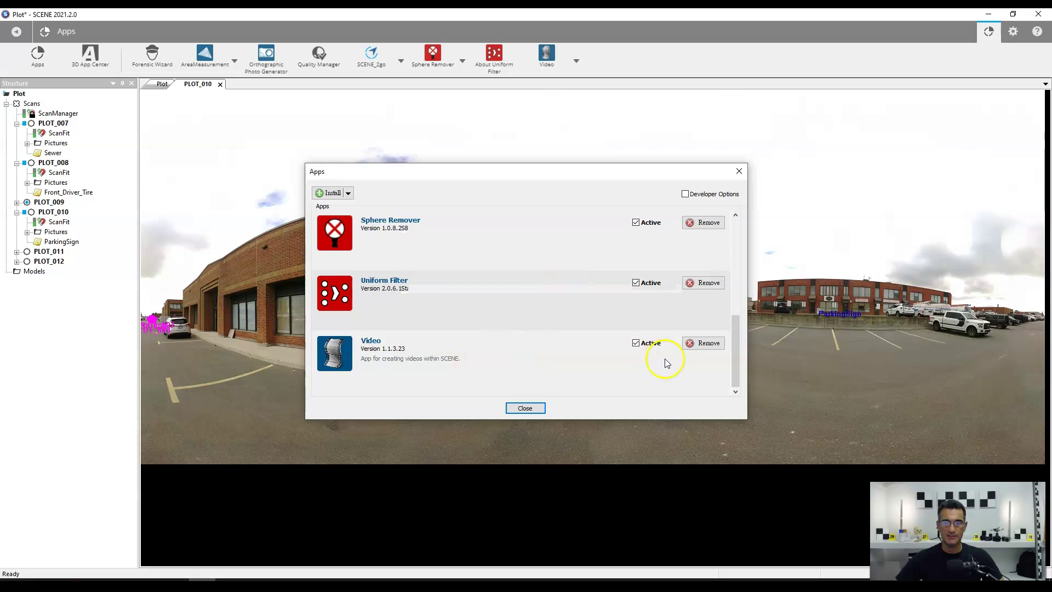
scroll(657, 345, "up", 5)
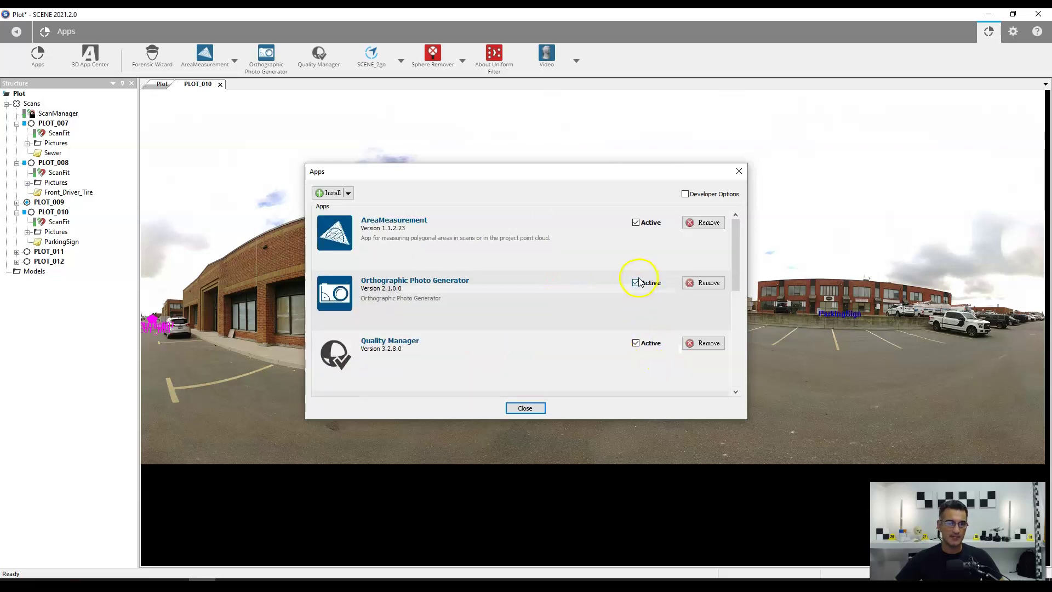
scroll(611, 328, "down", 3)
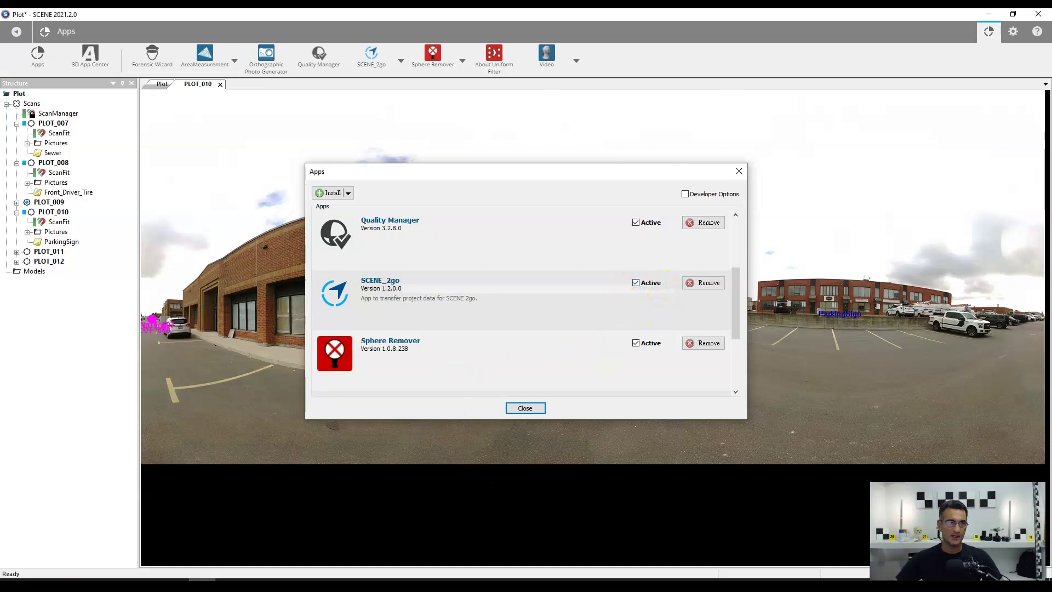
left_click(526, 409)
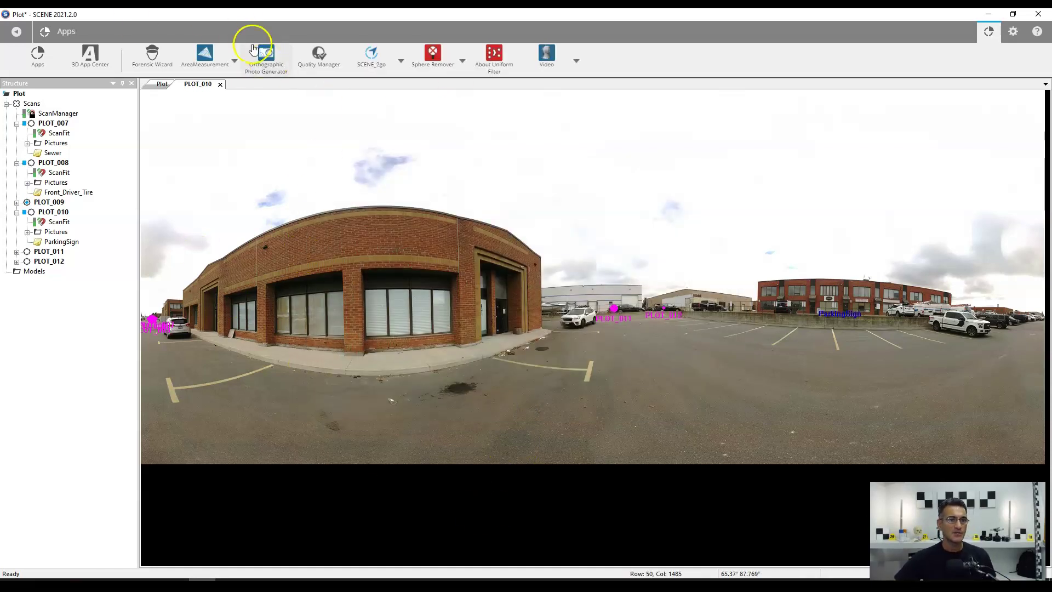
Run Create SCENE 2go Data, sharing changes as revision 3 with comment 'added all images'
left_click(400, 60)
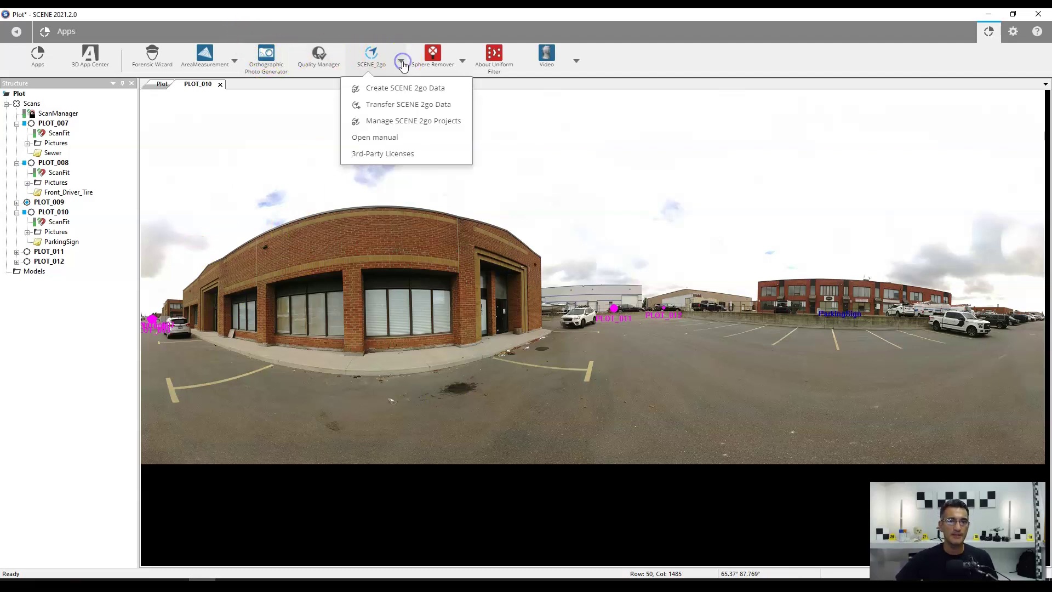
left_click(397, 89)
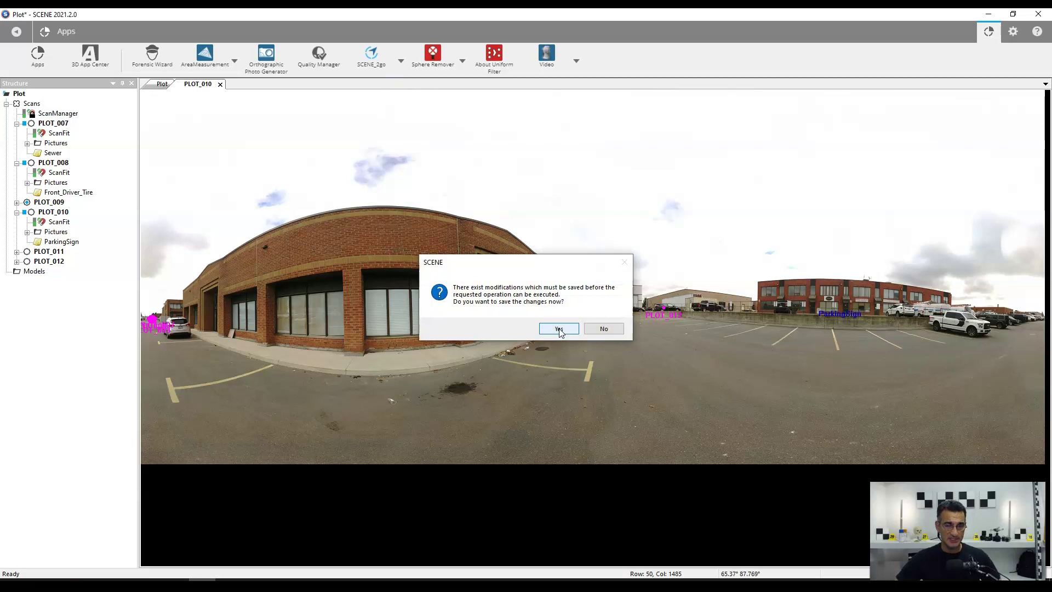
left_click(559, 329)
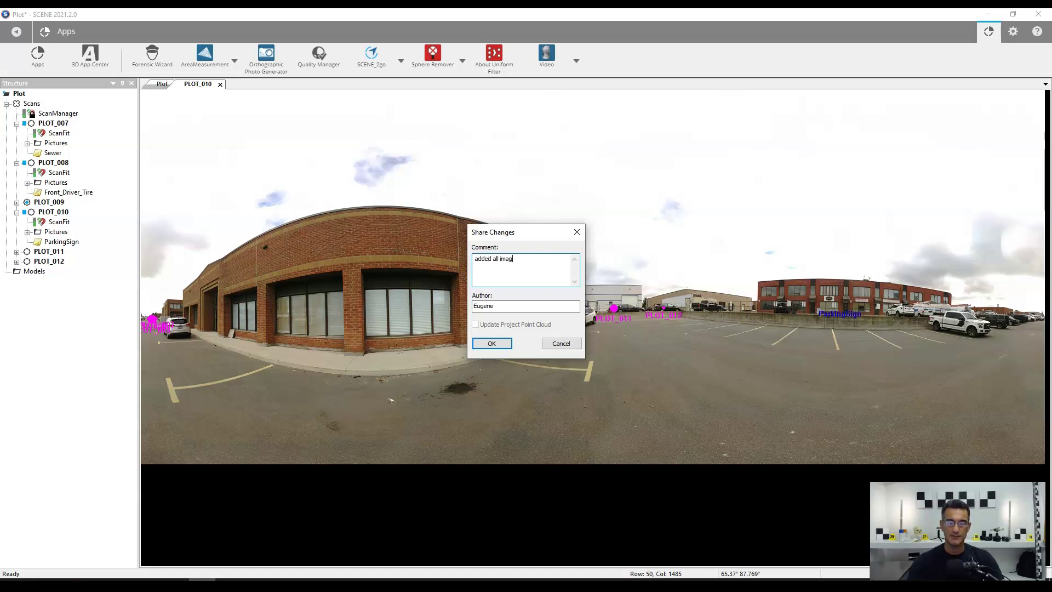
left_click(492, 344)
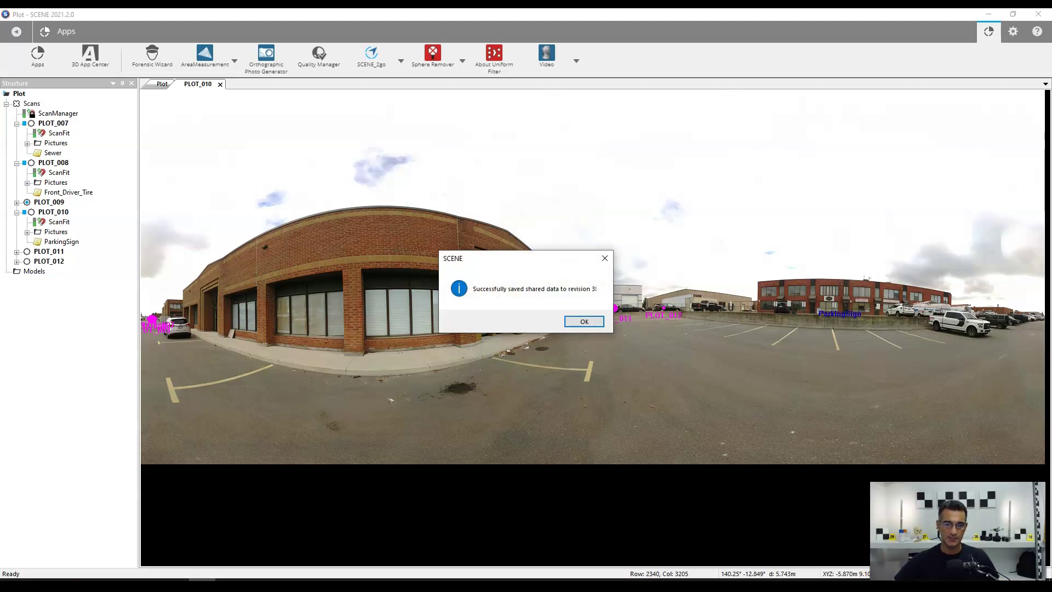
left_click(584, 322)
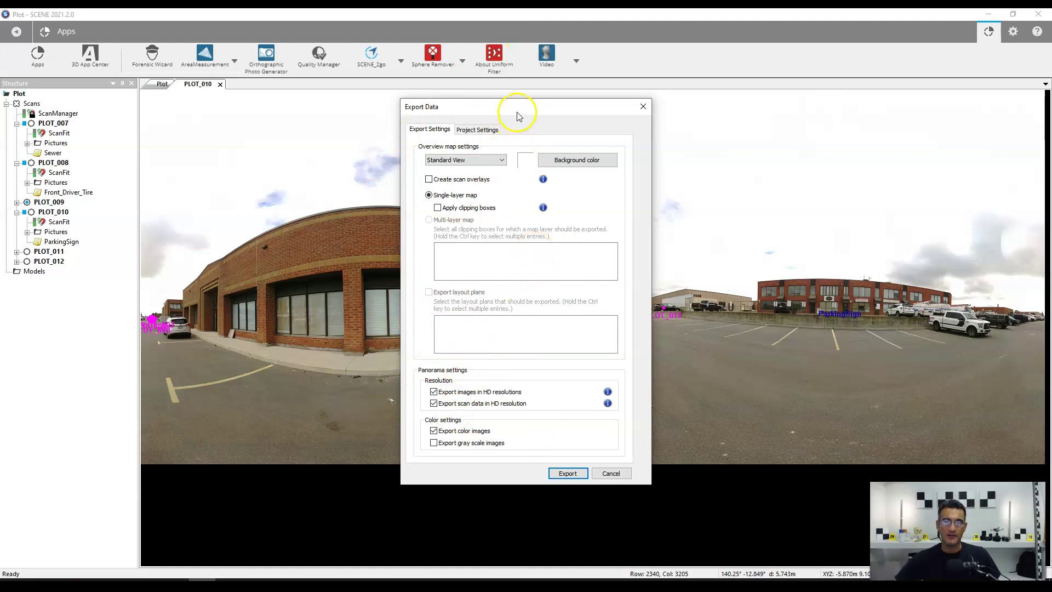
Set the overview map background colour to black and enable gray scale image export
left_click_drag(518, 107, 505, 109)
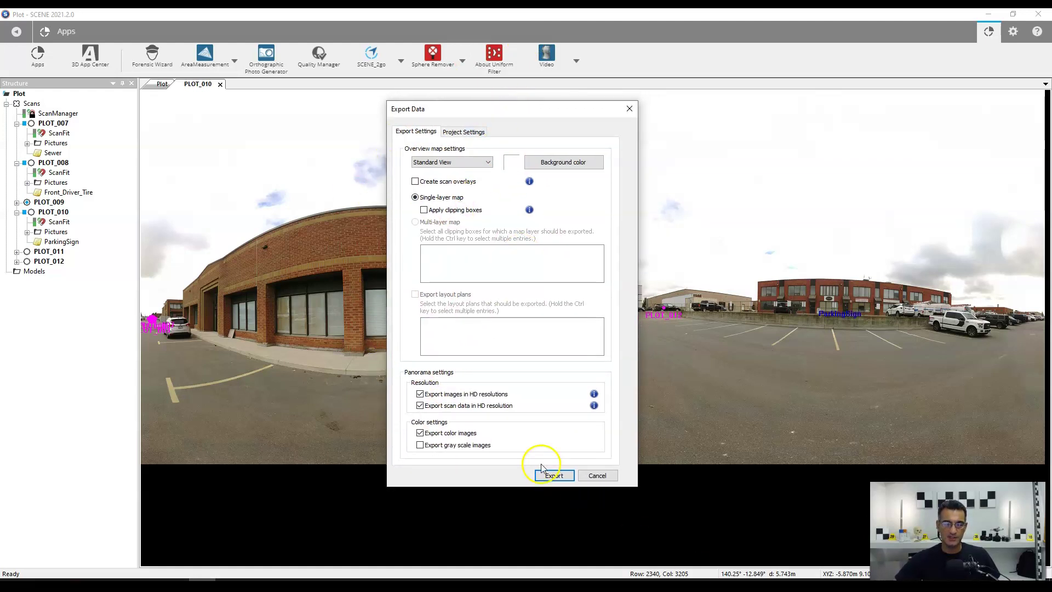
left_click(514, 165)
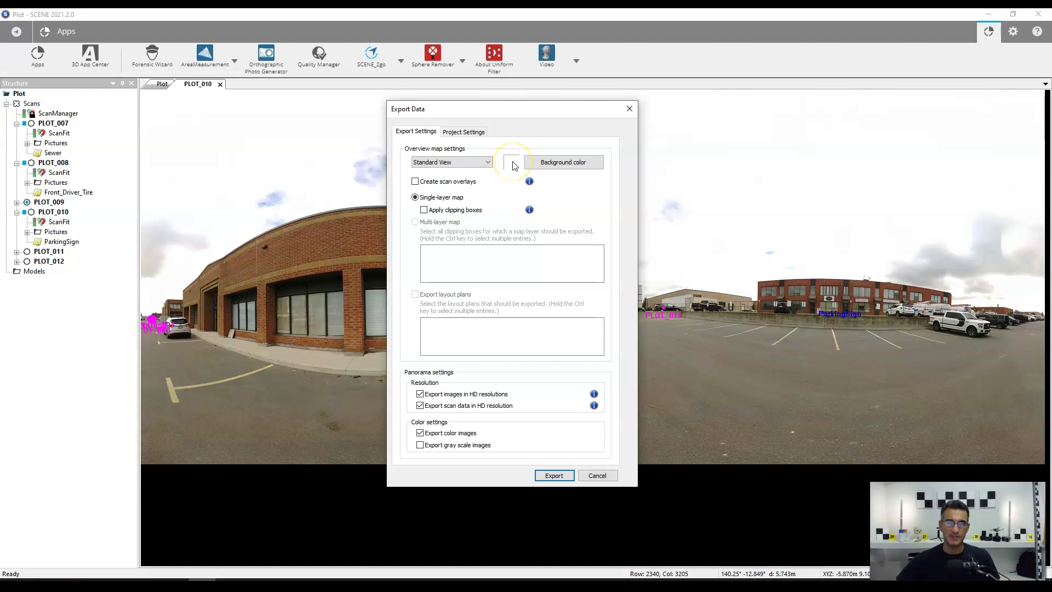
left_click(560, 160)
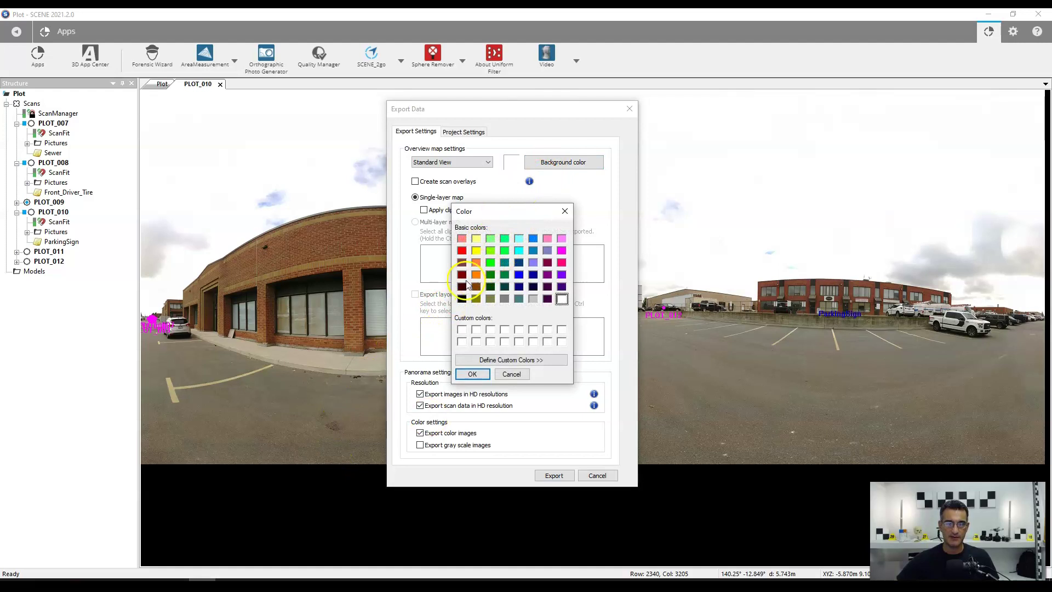
left_click(474, 372)
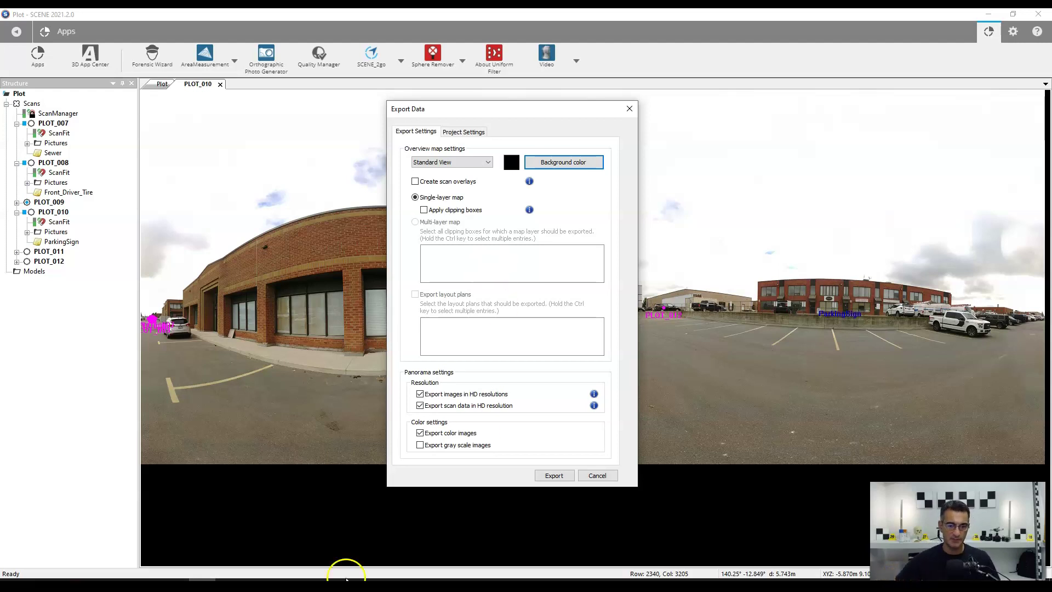
left_click(420, 444)
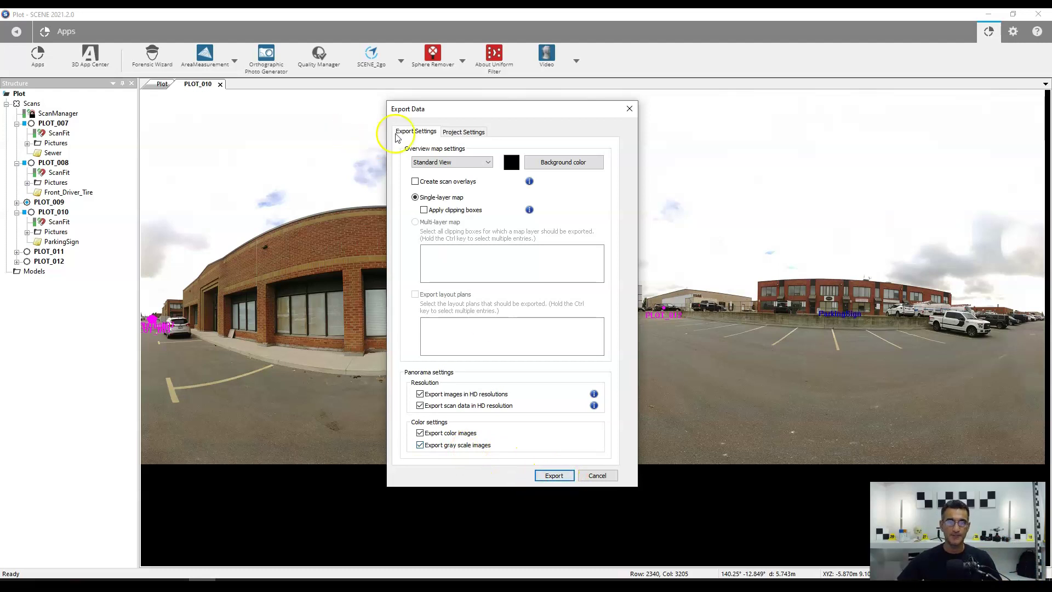
Name the export project 'Parking Lot Virtual Tour' with description 'Parking lot project for virtual tour'
left_click(461, 133)
double_click(431, 159)
type("Parking Lot Virtual Tour")
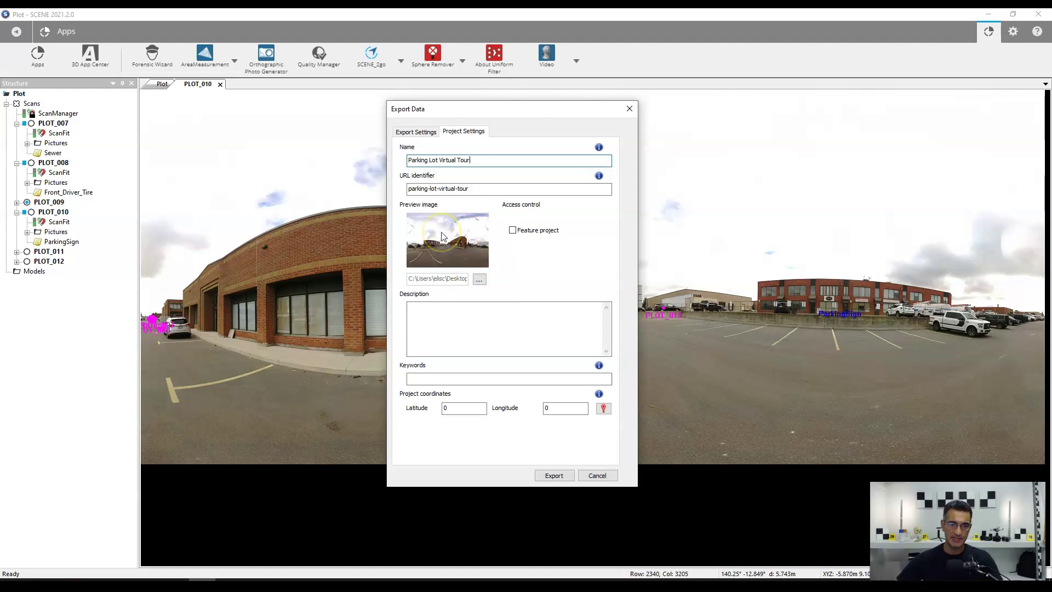
left_click(484, 322)
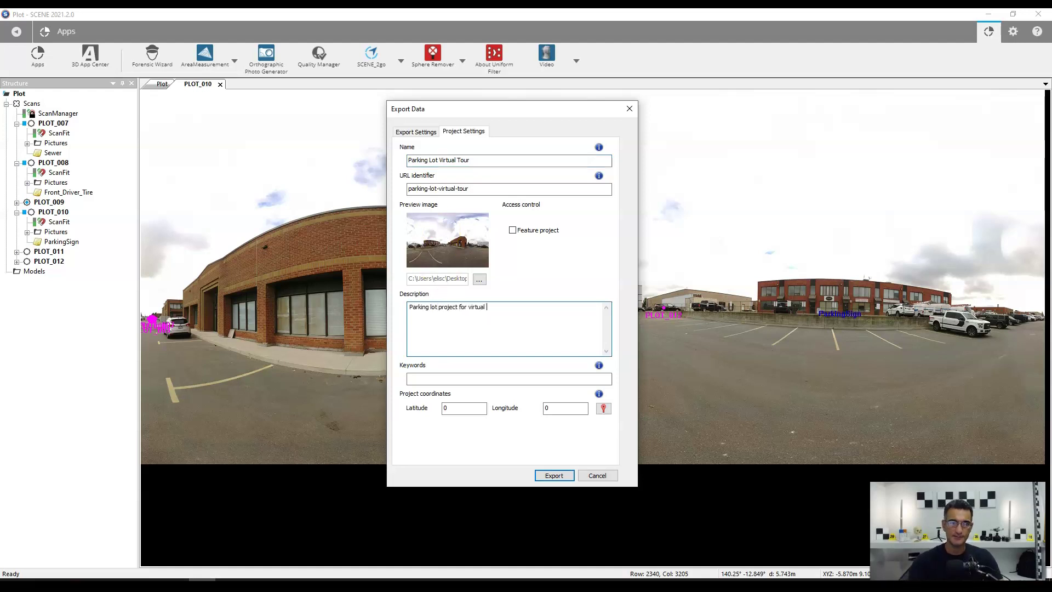
Look up the project's latitude location on Google Maps
left_click(481, 379)
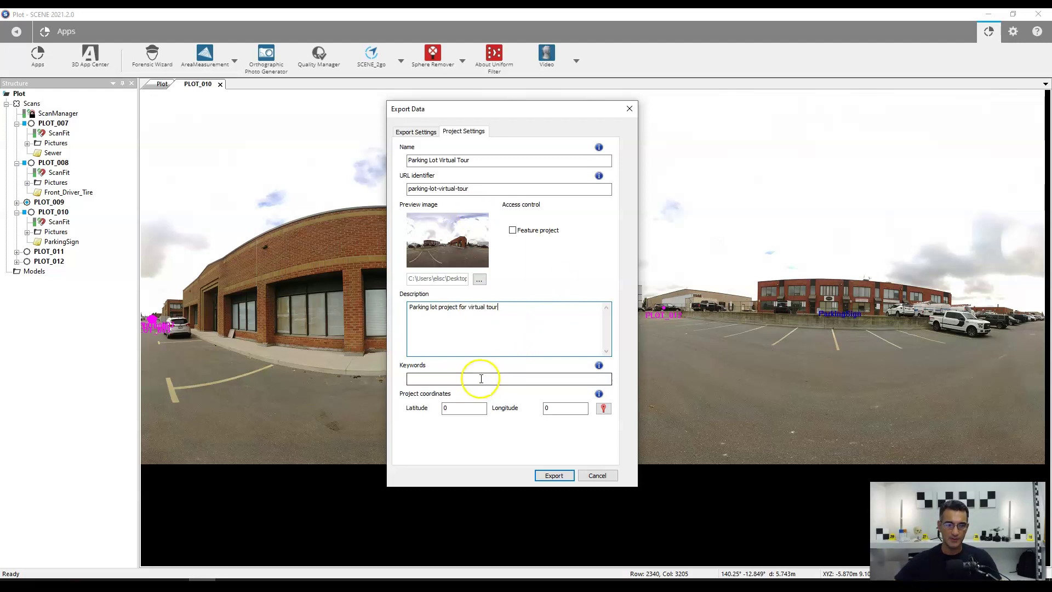
left_click(460, 414)
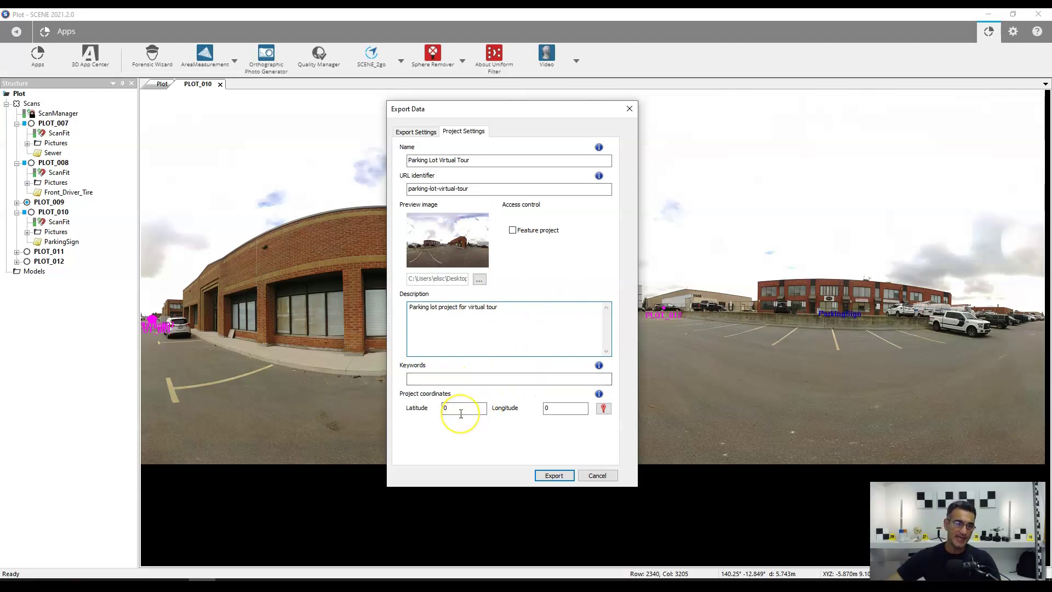
left_click(462, 410)
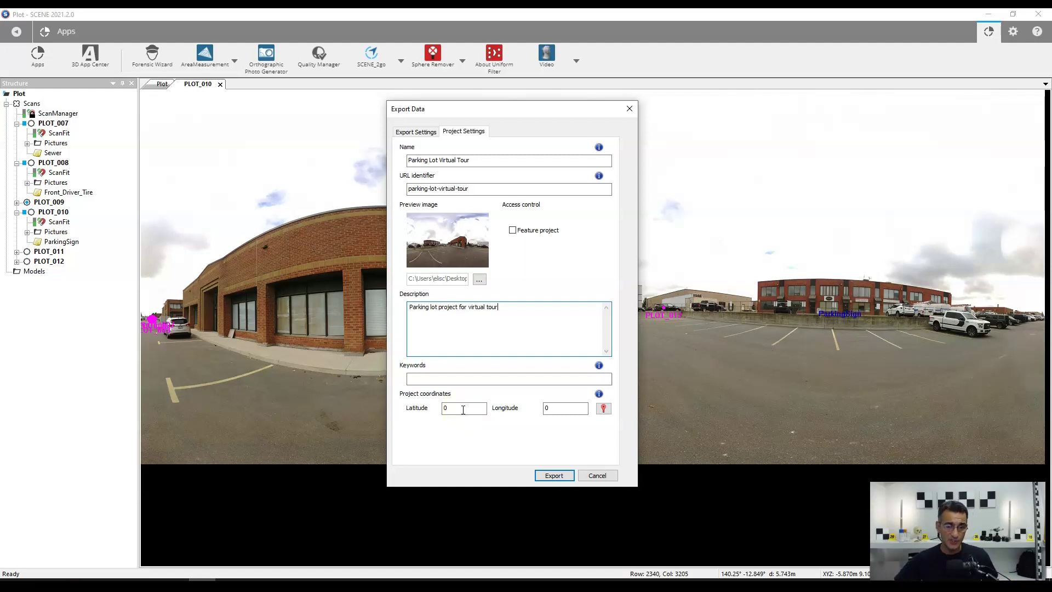
left_click(452, 410)
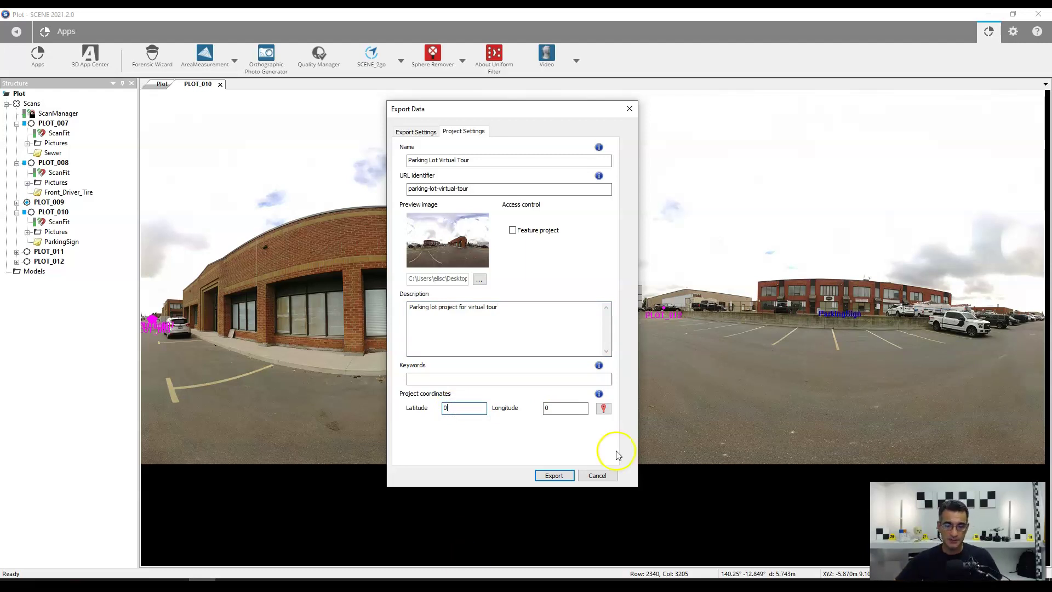
left_click(602, 410)
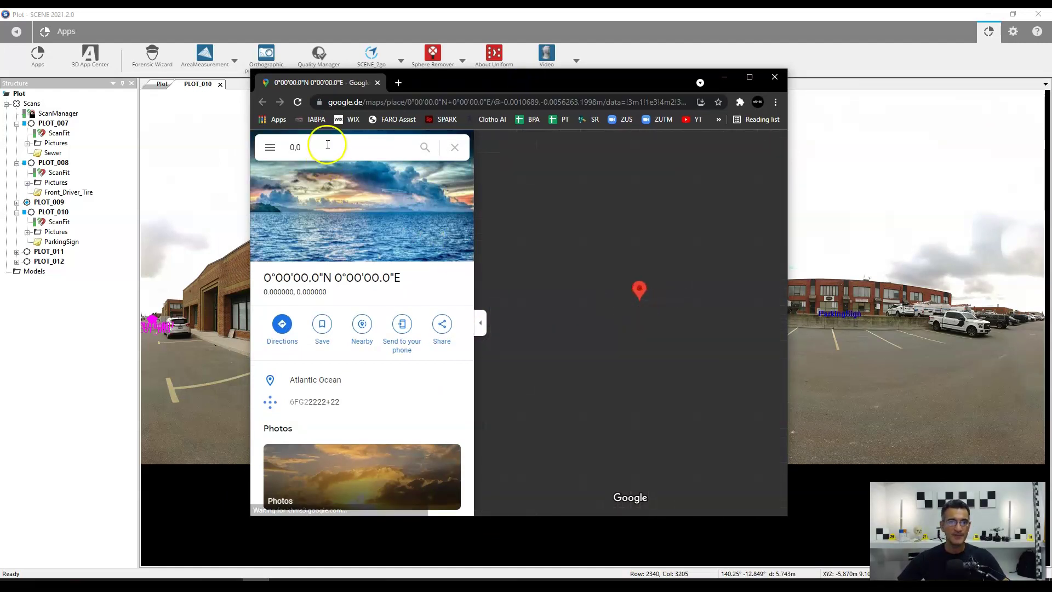
Search Google Maps for the parking lot's street address
left_click(301, 147)
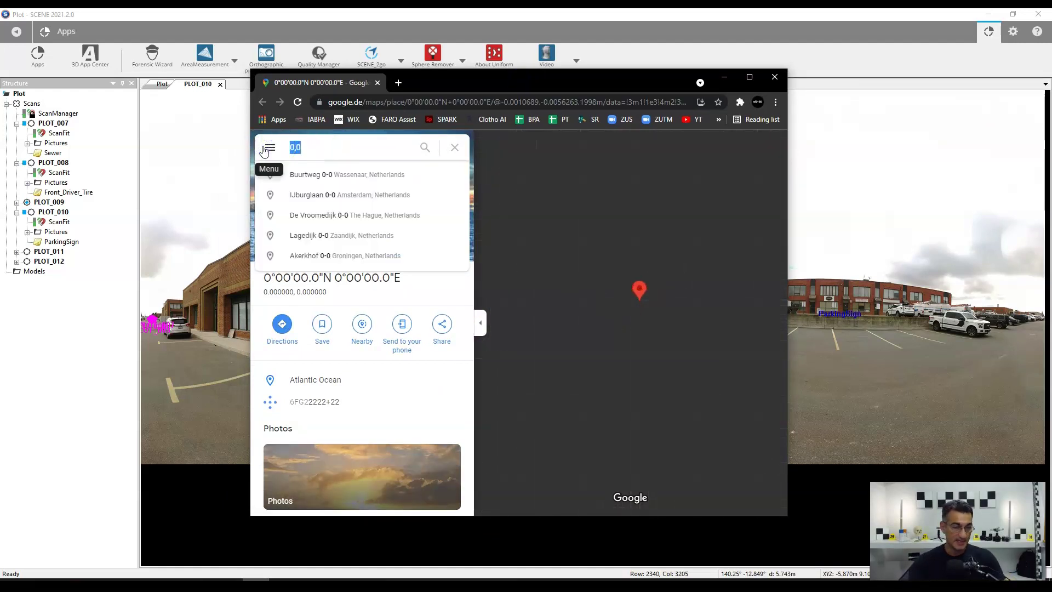
type("271")
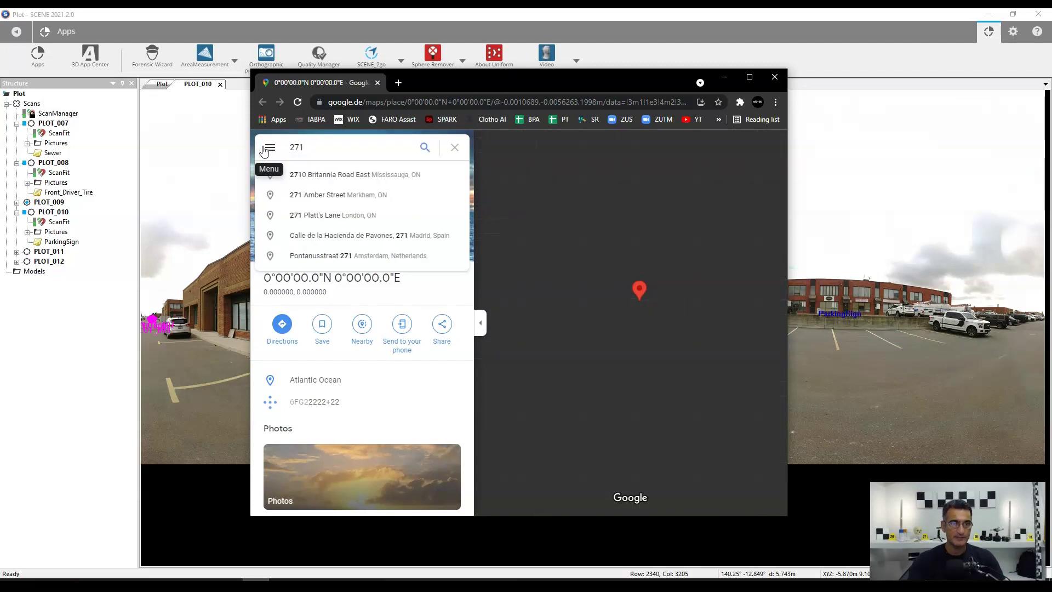
type(" jevlandd")
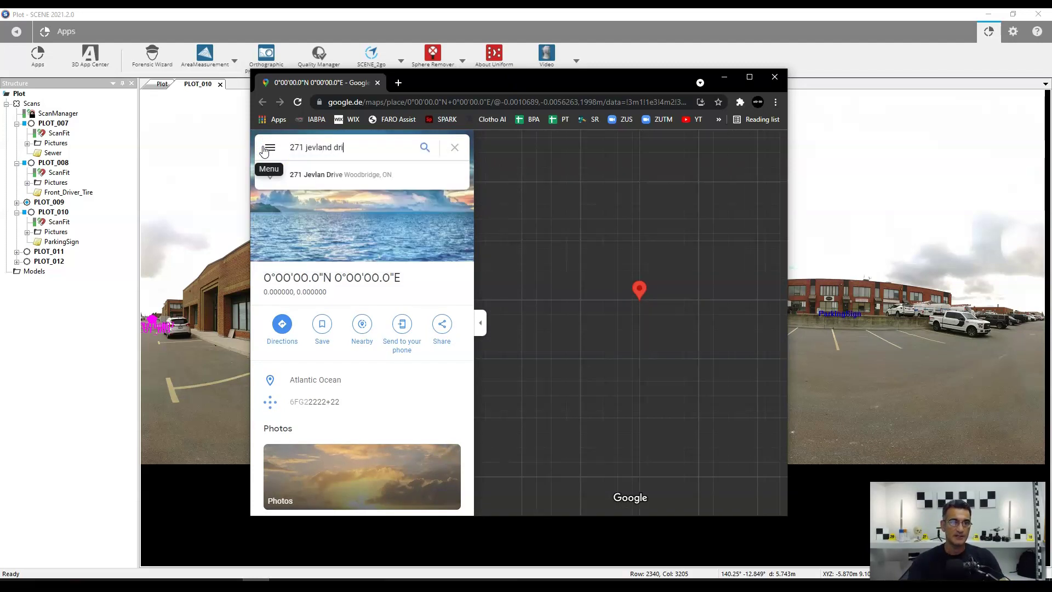
key("Return")
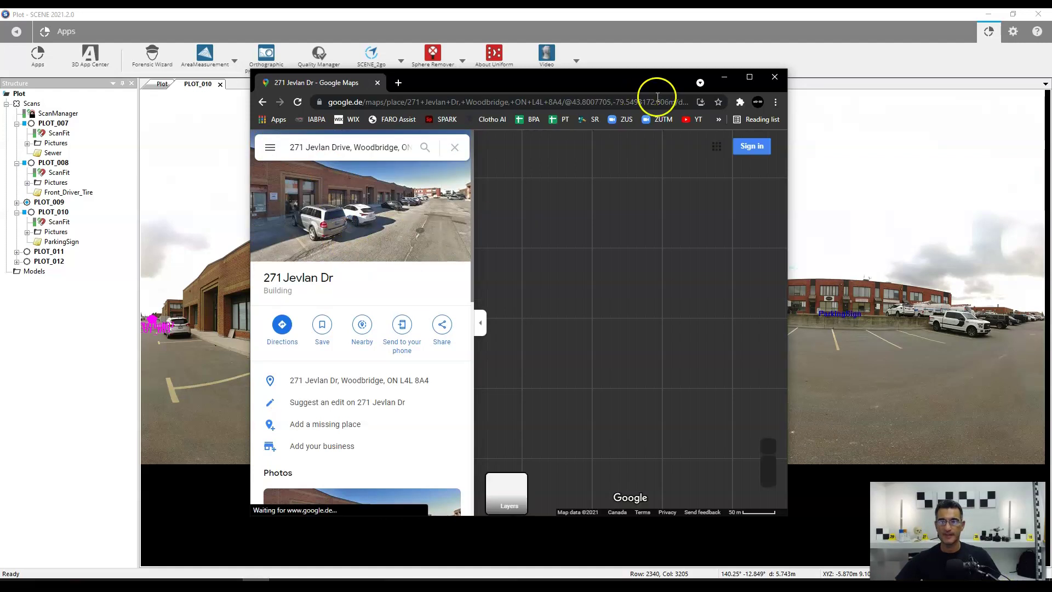
left_click_drag(615, 87, 415, 53)
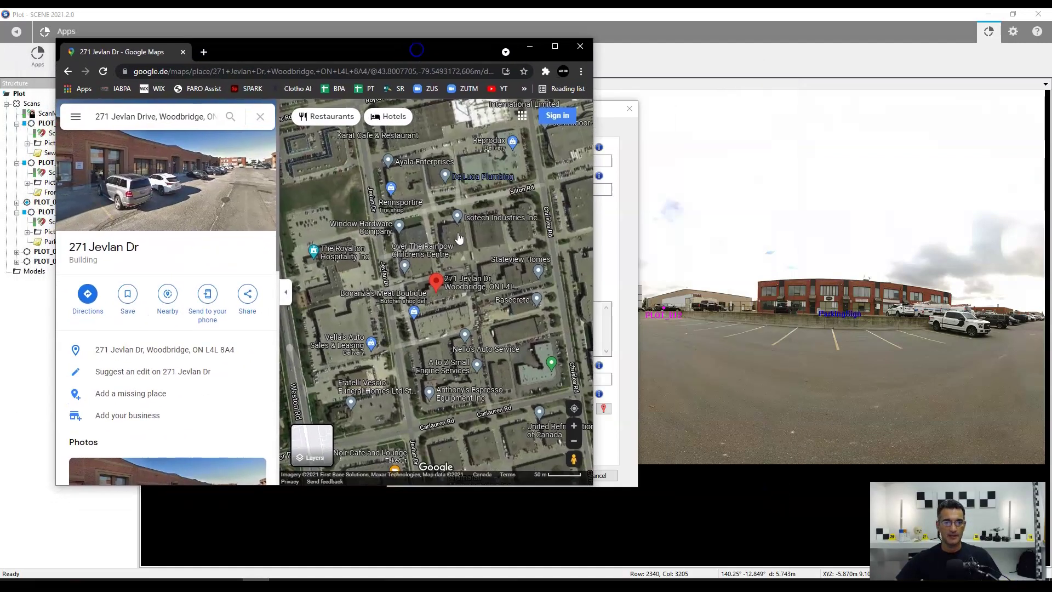
scroll(468, 297, "up", 3)
scroll(468, 297, "up", 5)
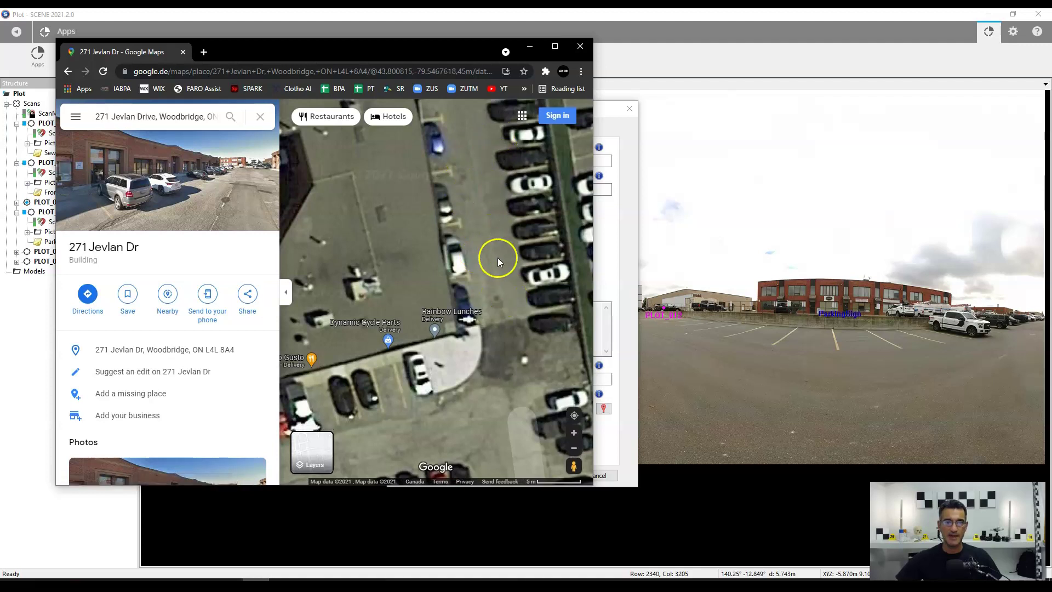
Copy the lot's coordinates 43.800940, -79.546537 from What's here? and return to SCENE
right_click(480, 174)
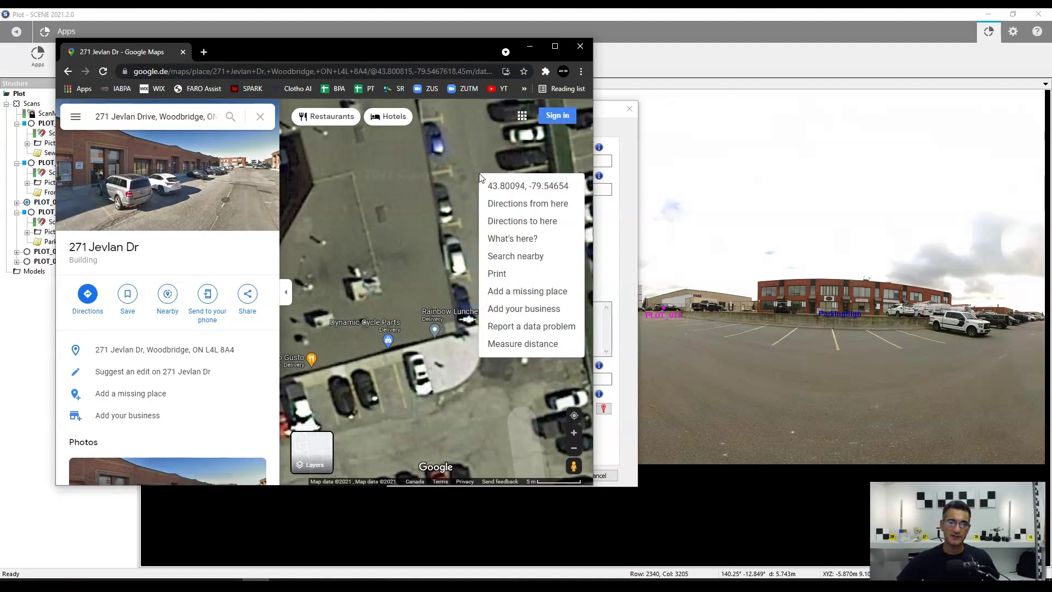
left_click(504, 239)
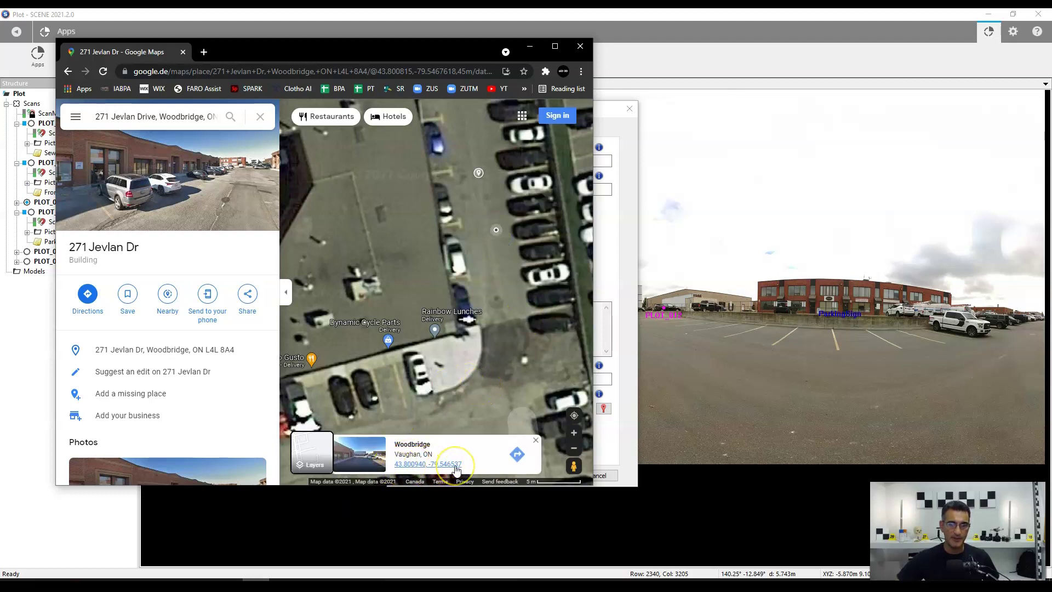
left_click_drag(393, 464, 462, 466)
key("ctrl+c")
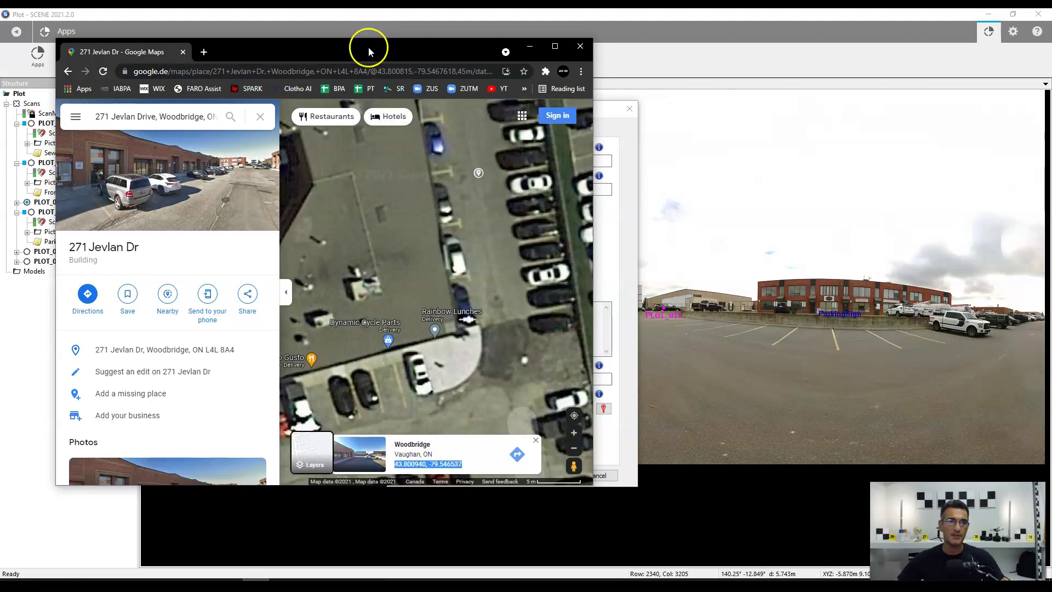
key("alt+Tab")
left_click(476, 336)
Paste the coordinates 43.800940, -79.546537 onto a new line of the description
left_click(552, 319)
key("Return")
key("Return")
key("ctrl+v")
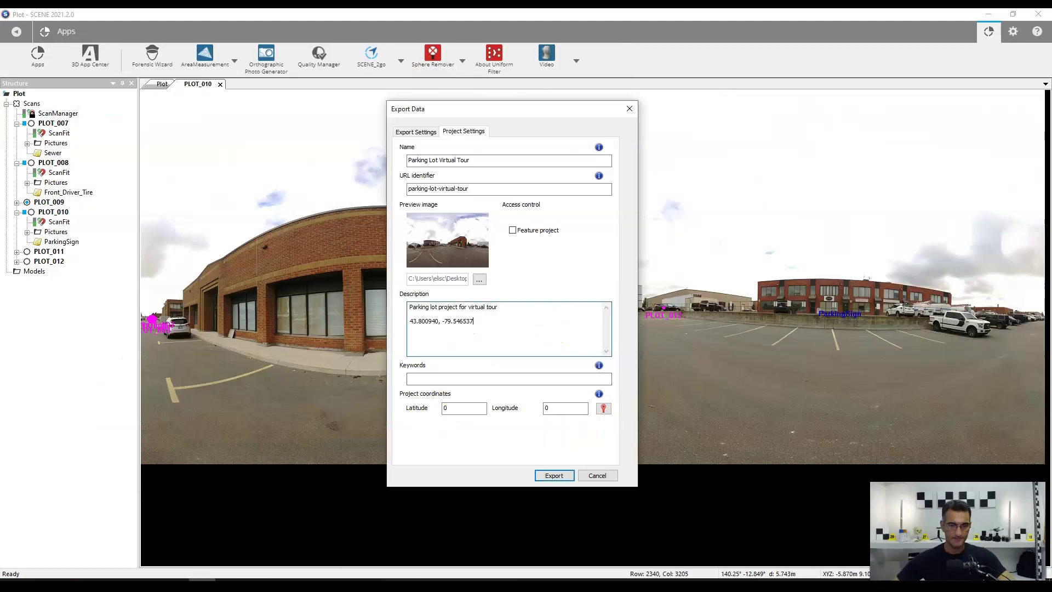
Set Latitude to 43.800940 and Longitude to -79.546537 from the pasted coordinates
left_click_drag(410, 321, 446, 321)
key("ctrl+c")
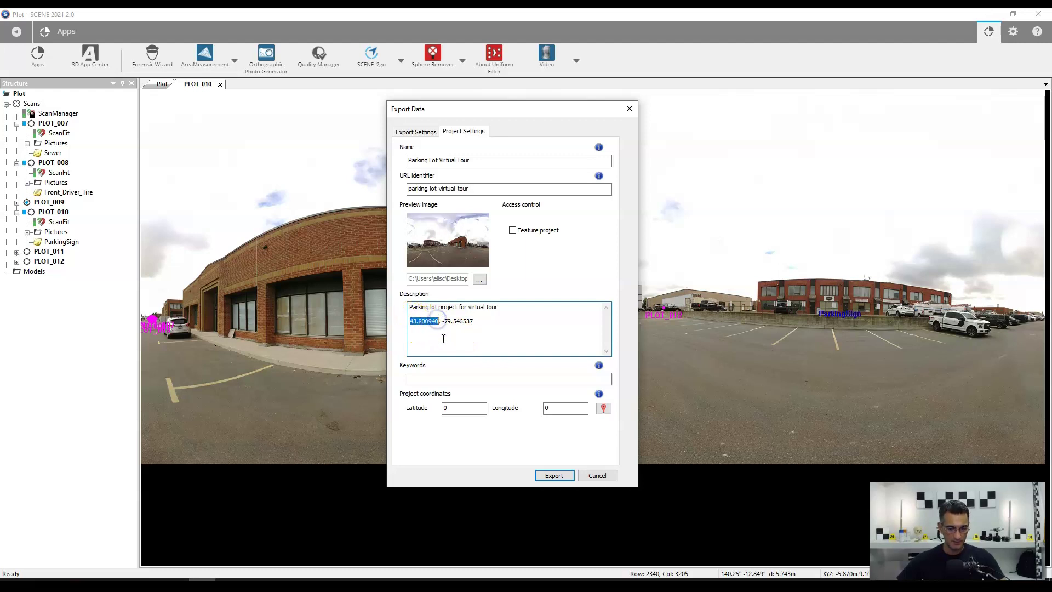
double_click(444, 408)
key("ctrl+v")
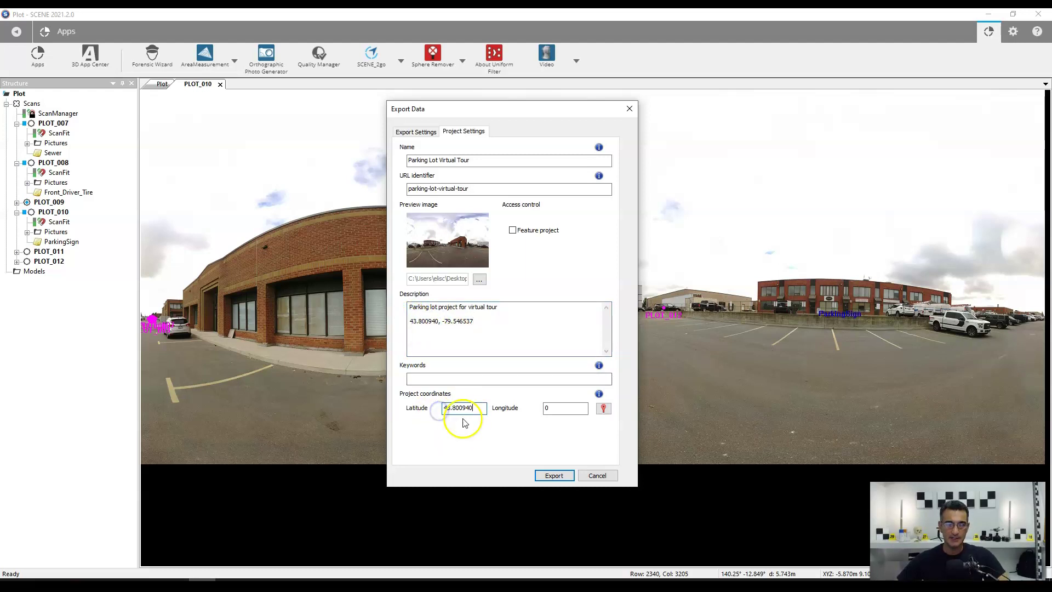
left_click_drag(475, 321, 442, 323)
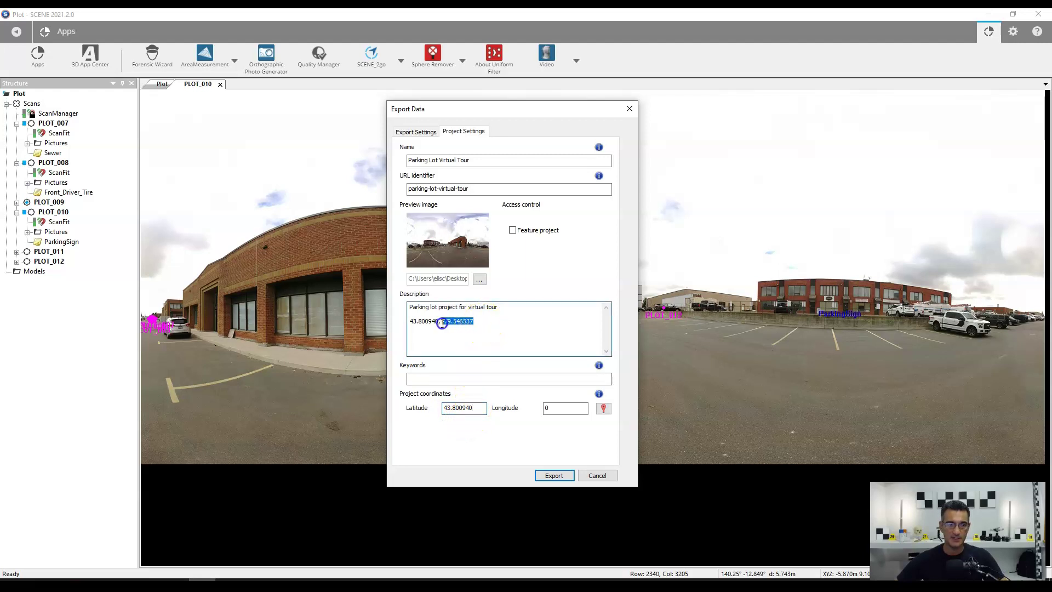
key("ctrl+c")
double_click(564, 408)
key("ctrl+v")
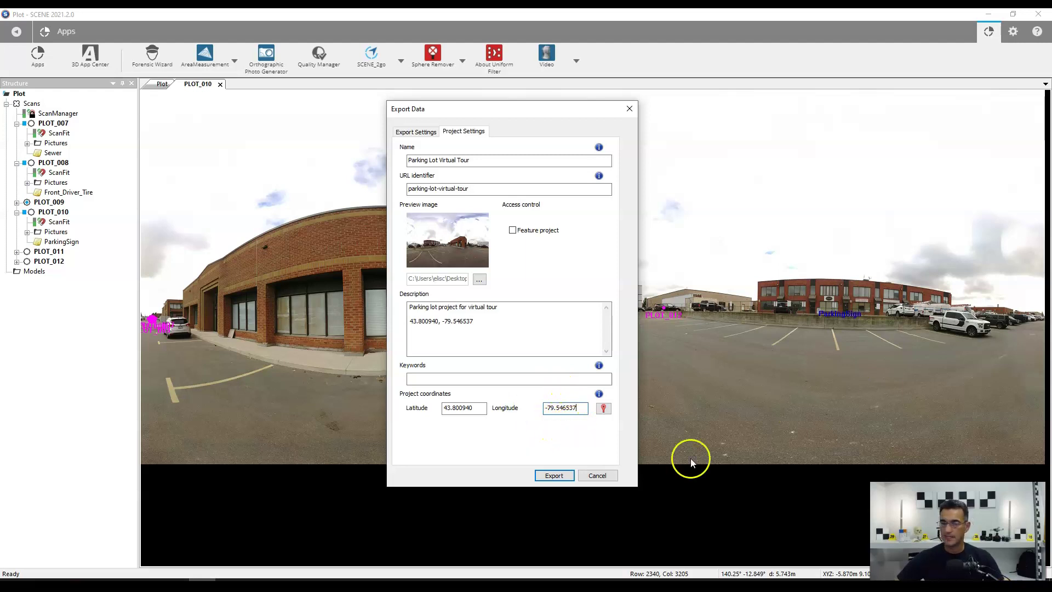
Verify the coordinates against the Google Maps pin and close the browser
left_click(602, 408)
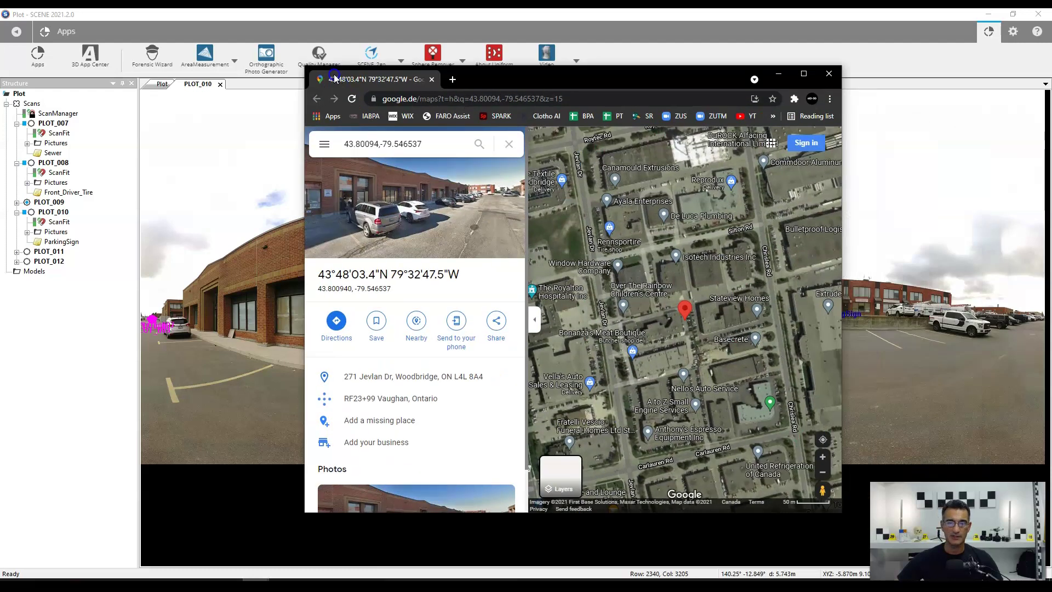
scroll(636, 308, "up", 5)
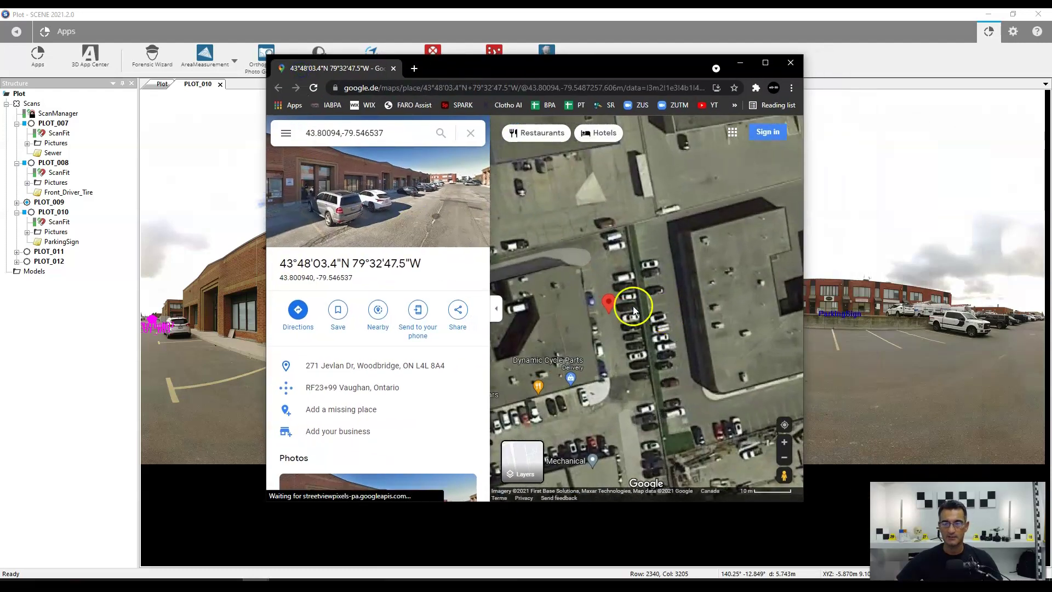
left_click(793, 67)
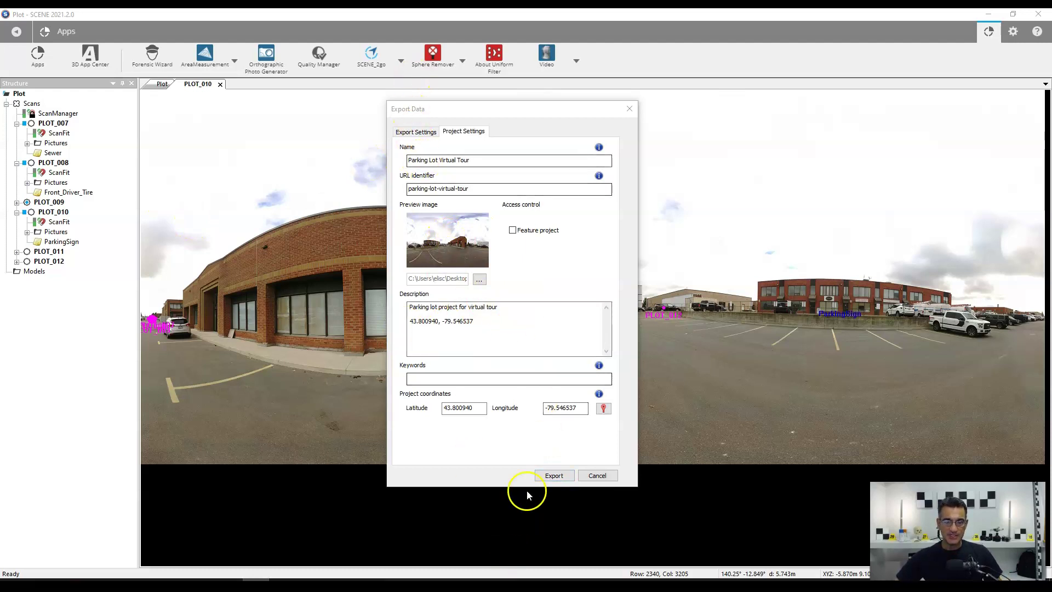
Export the SCENE 2go data and dismiss the success message
left_click(556, 476)
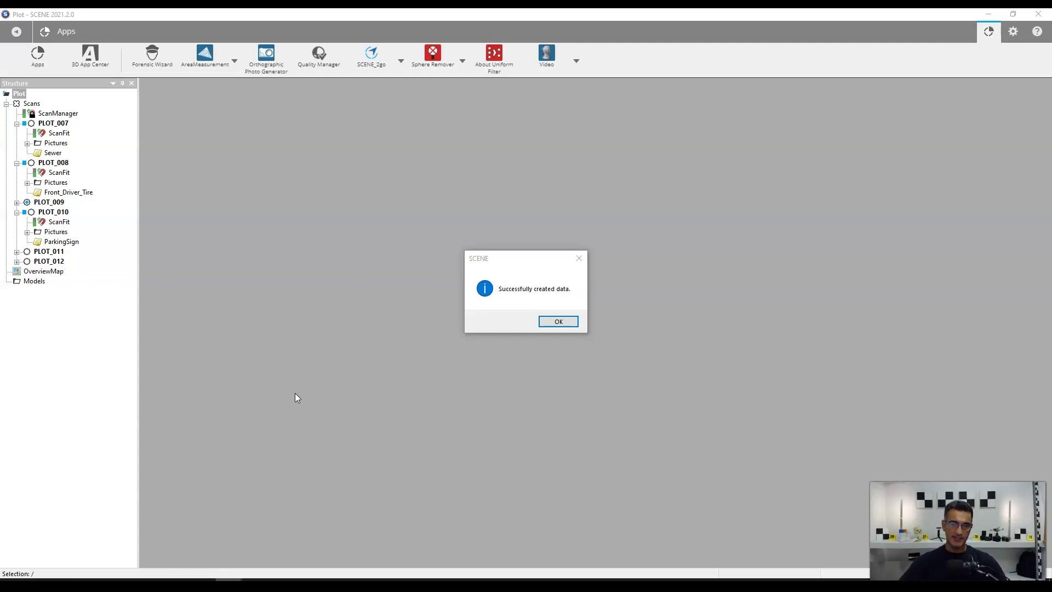
left_click(568, 322)
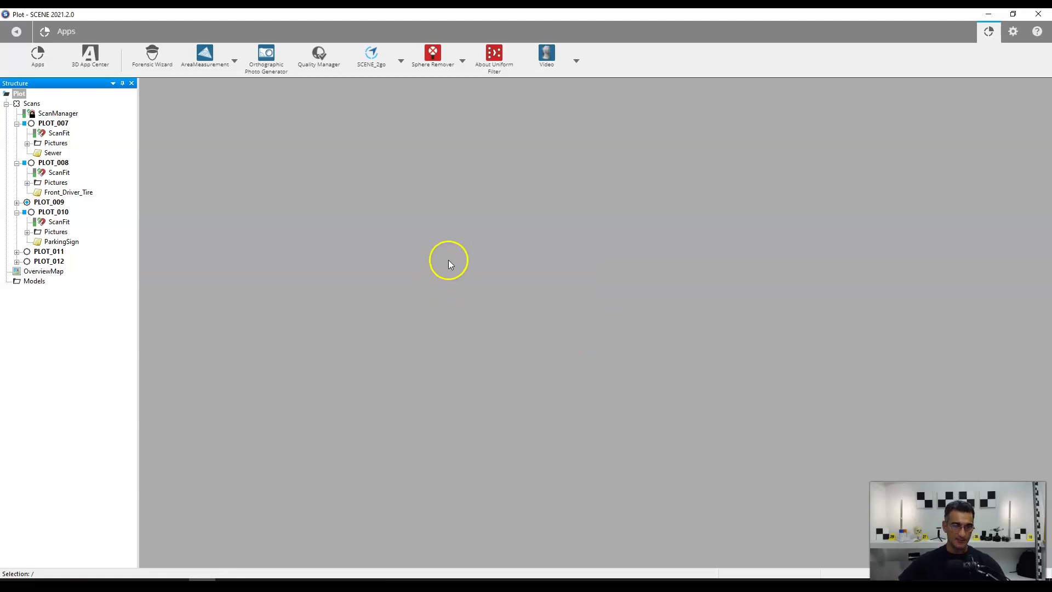
left_click(401, 62)
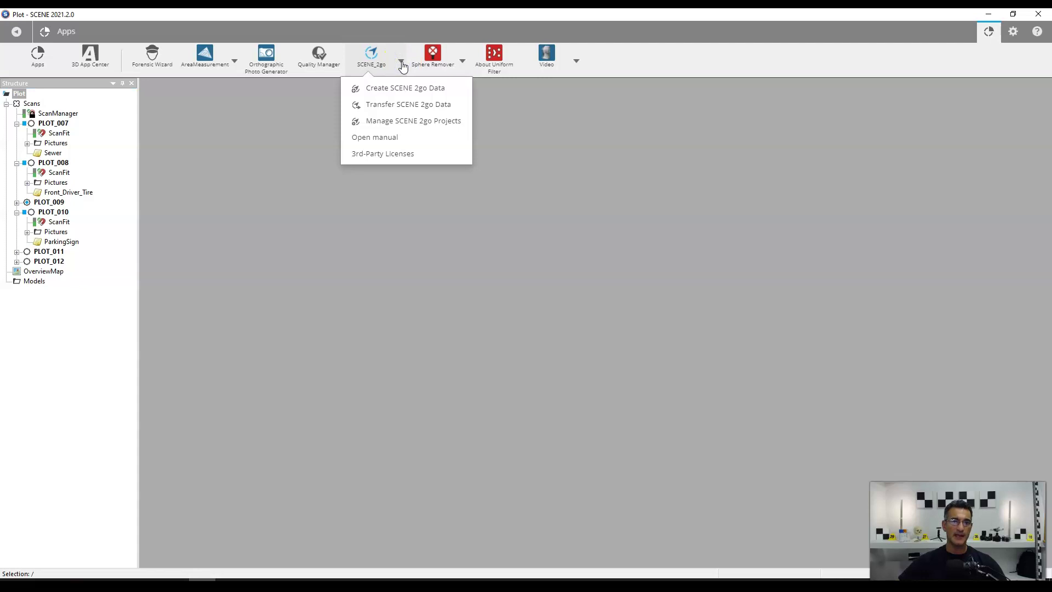
Set a new Desktop folder 'Parking Lot Virtual Crime Scene' as the transfer destination
left_click(420, 104)
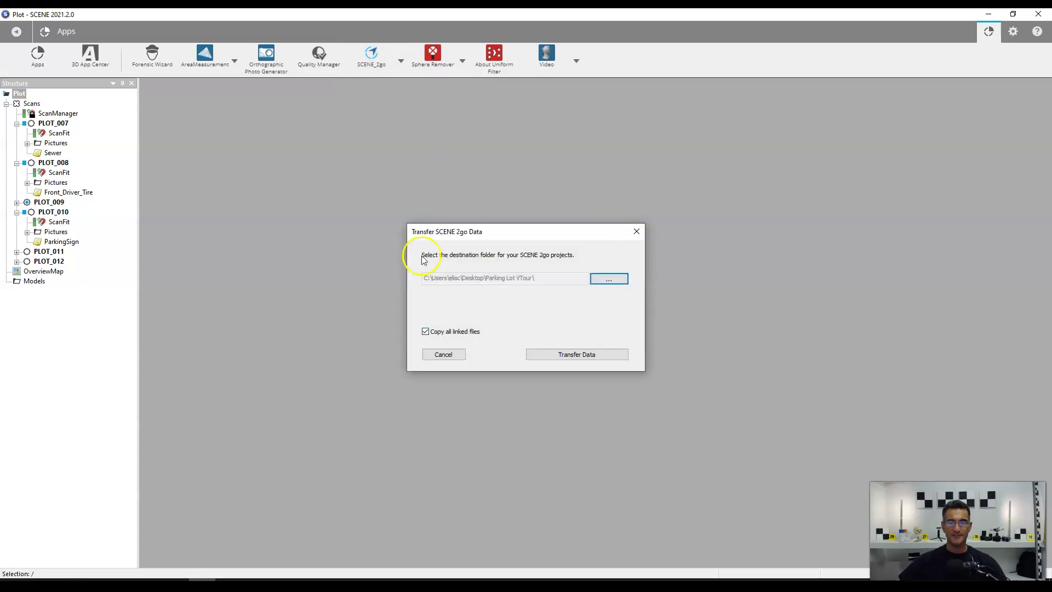
left_click(605, 281)
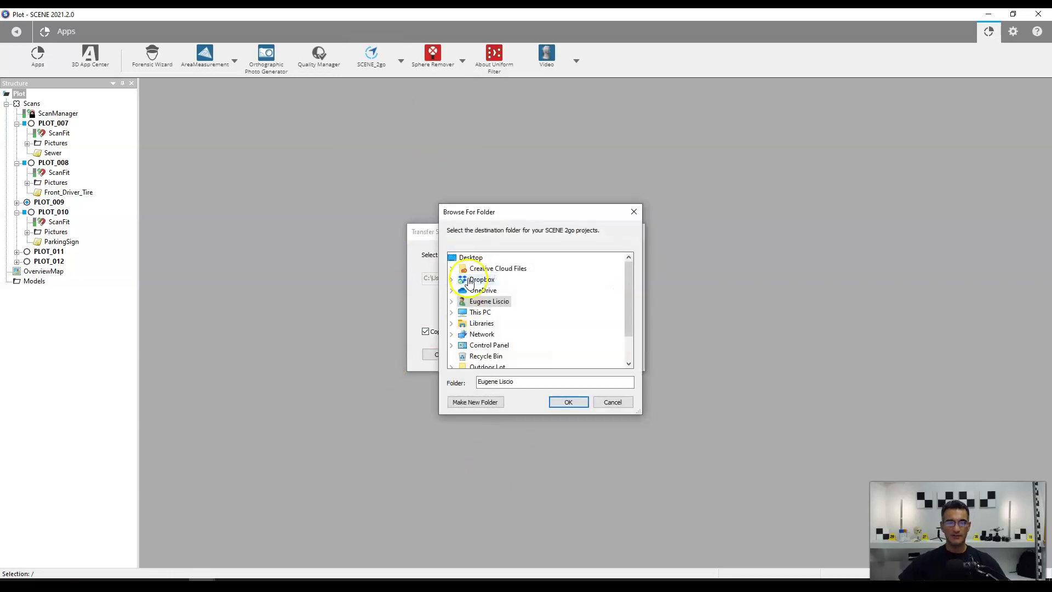
left_click(470, 257)
left_click(487, 406)
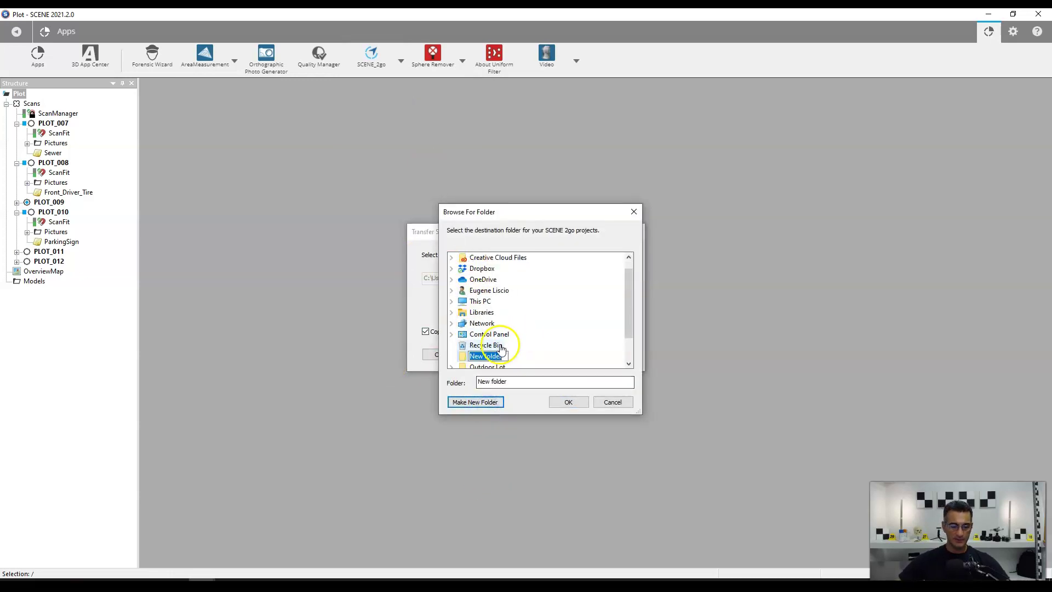
type("Parking Lot Virtual Crime Scene")
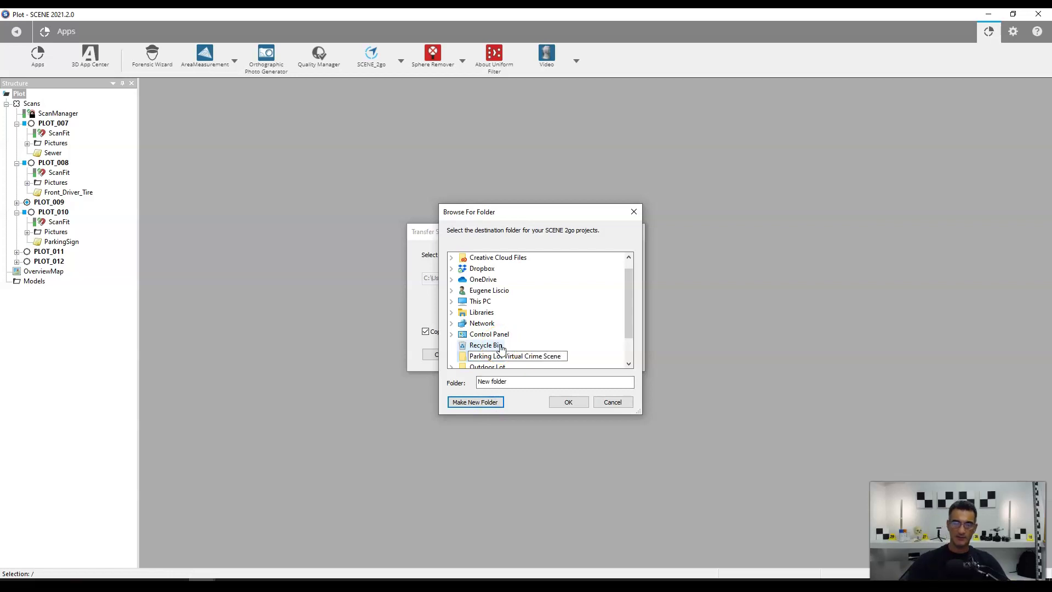
key("Return")
left_click(536, 362)
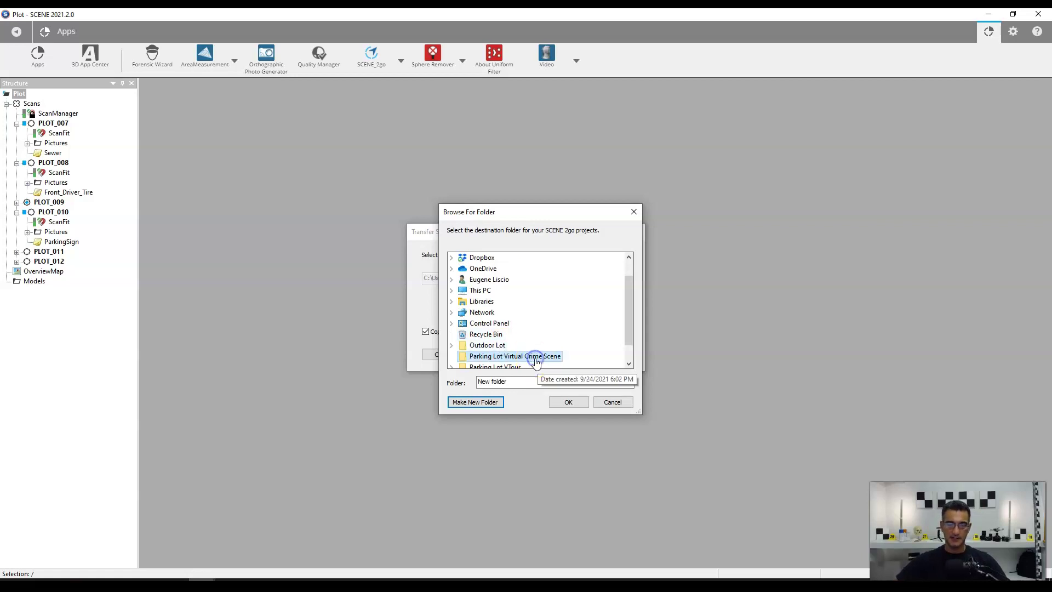
left_click(562, 401)
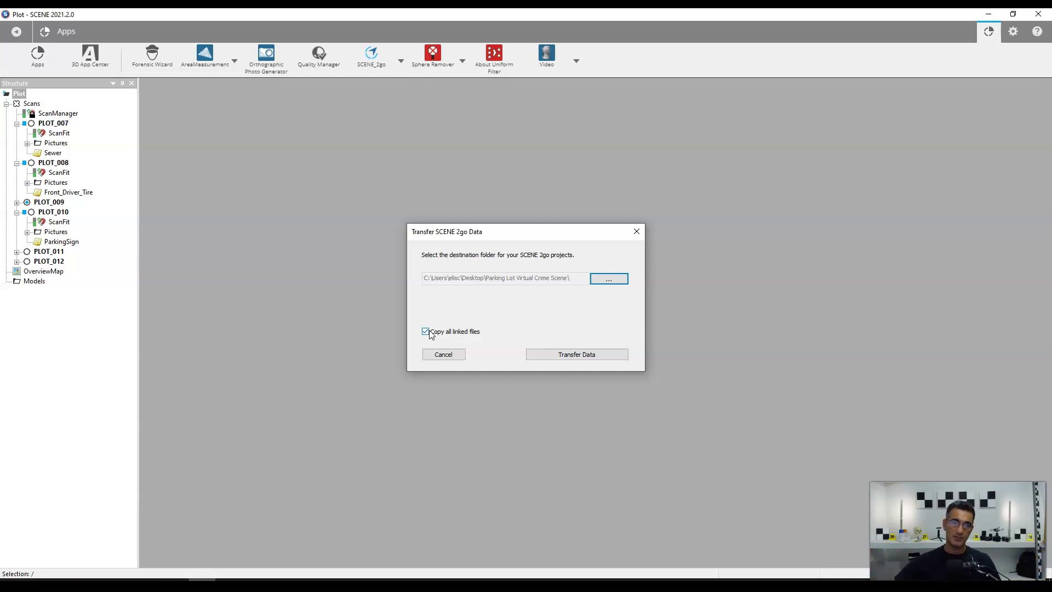
Transfer the SCENE 2go data with its 9 attachments and close the summary
left_click(570, 356)
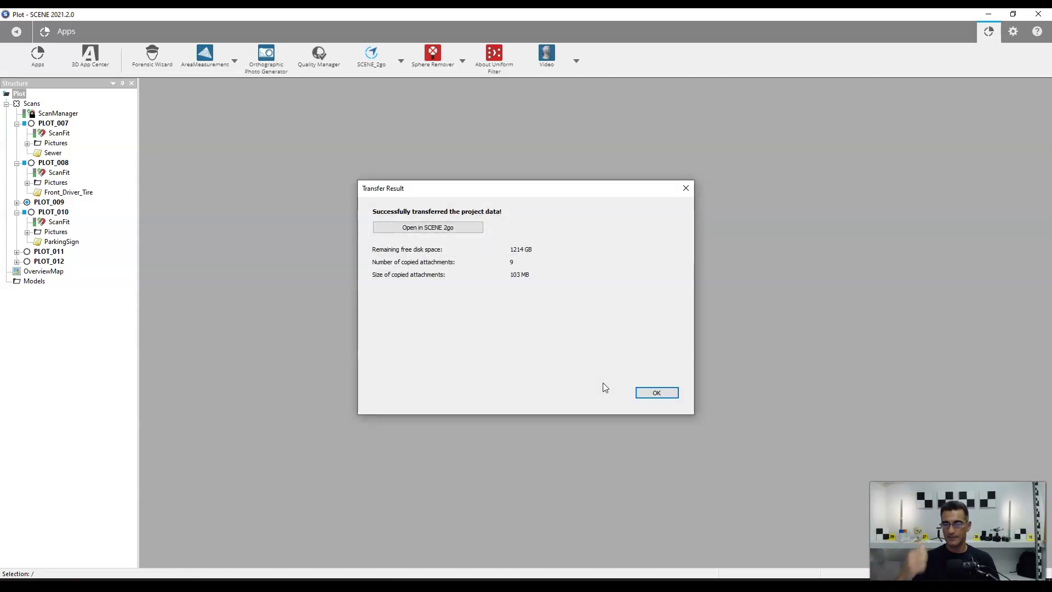
left_click(584, 402)
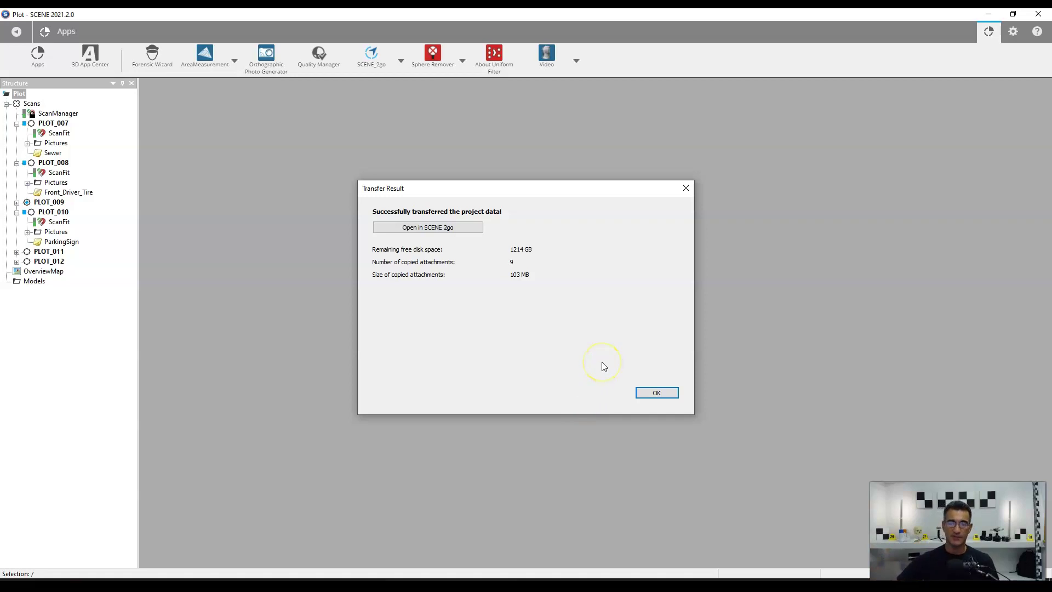
left_click(580, 313)
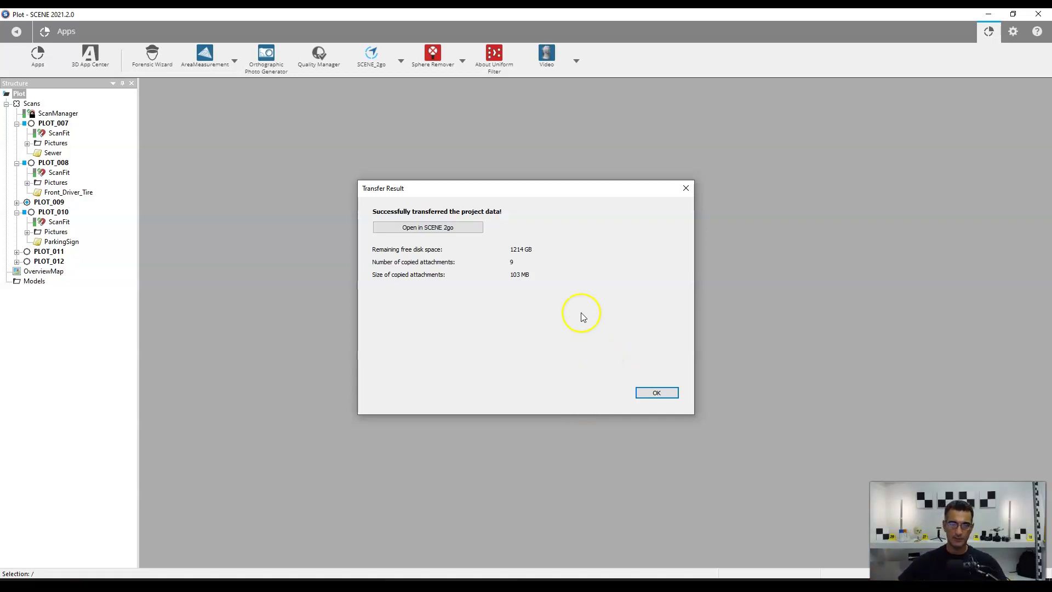
left_click(423, 235)
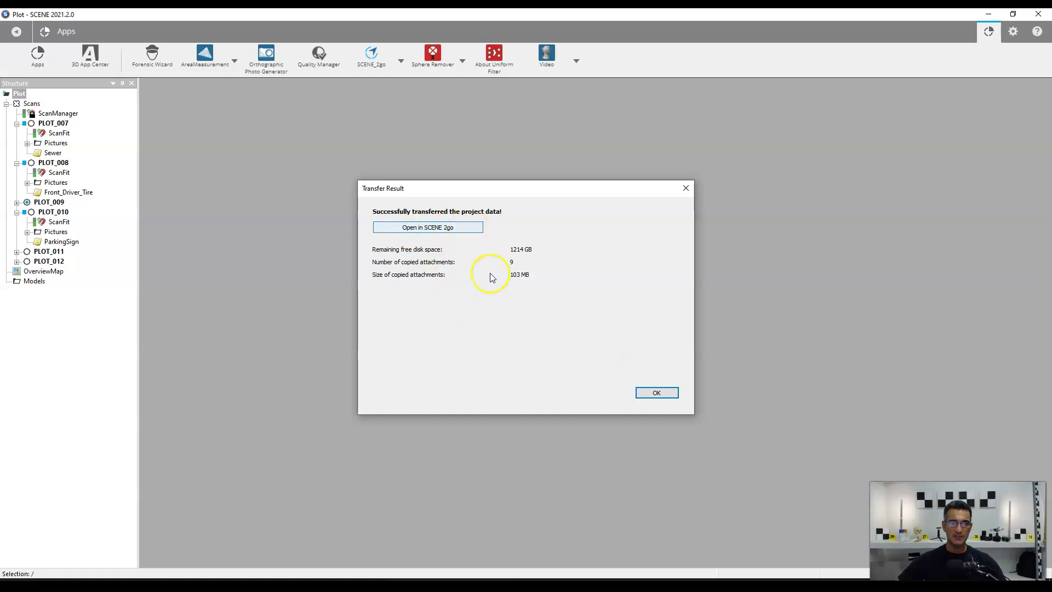
left_click(660, 393)
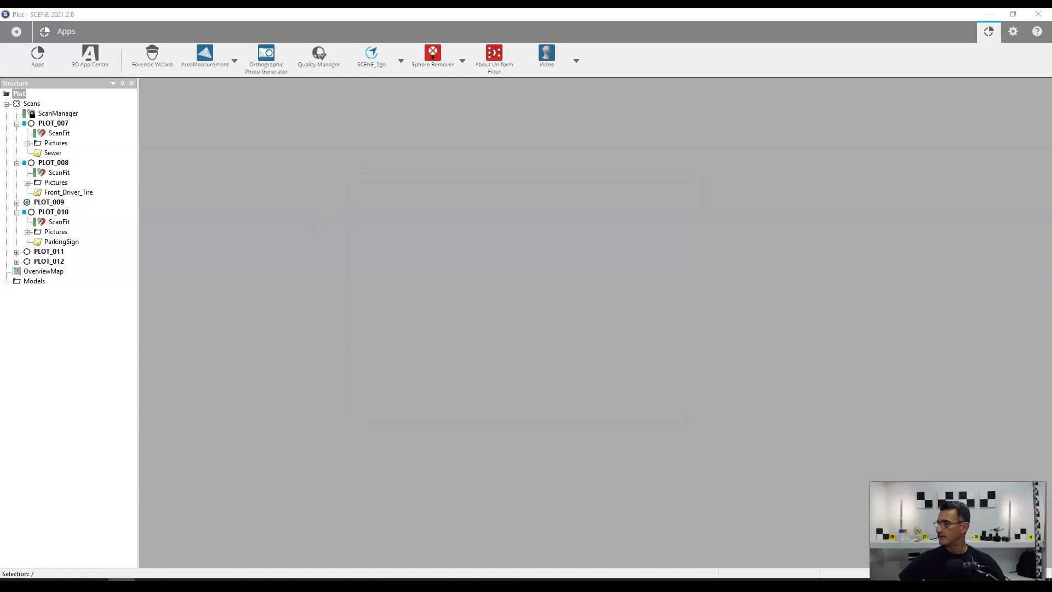
Open Desktop > Parking Lot Virtual Crime Scene and run 'Start SCENE 2go on Windows'
key("alt+Tab")
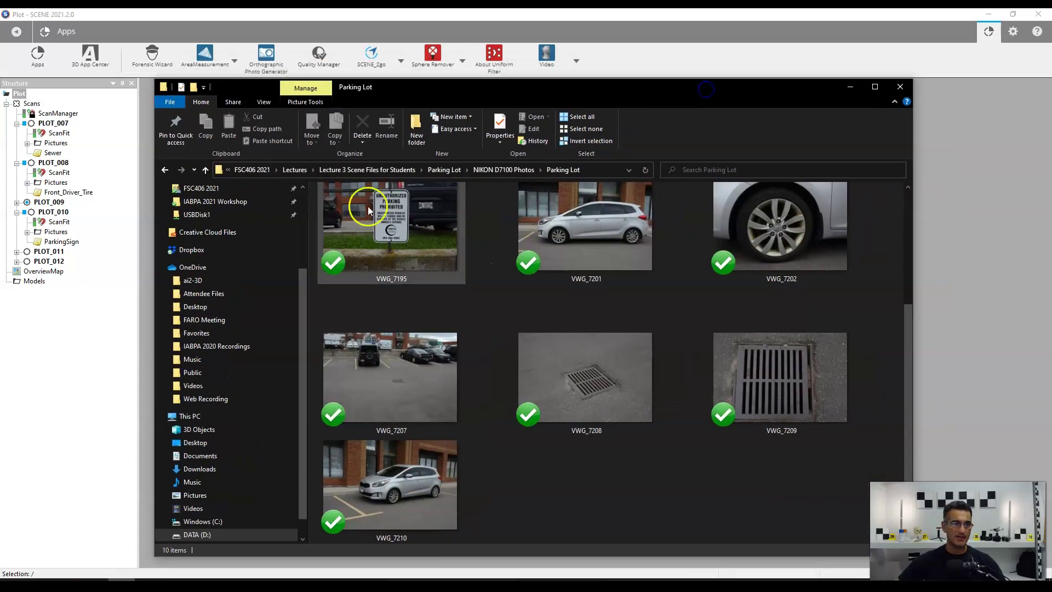
scroll(206, 265, "up", 5)
left_click(195, 210)
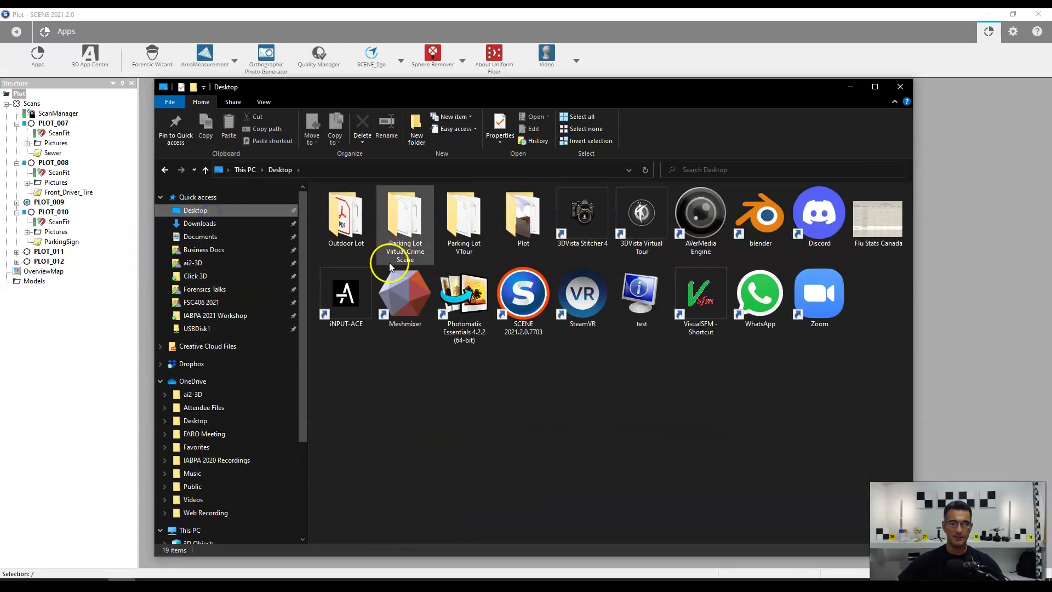
left_click(400, 212)
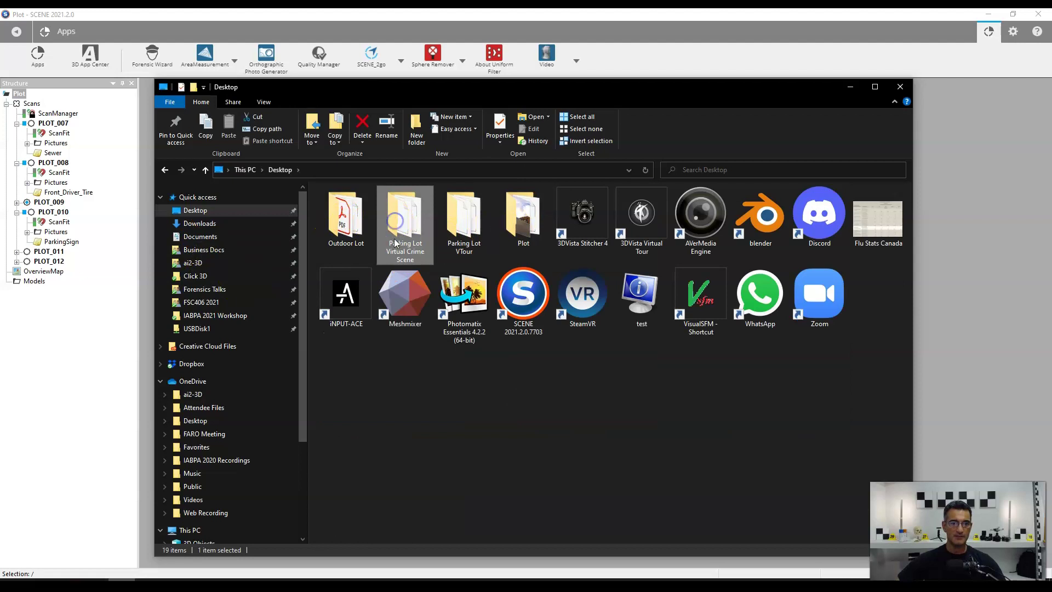
double_click(400, 212)
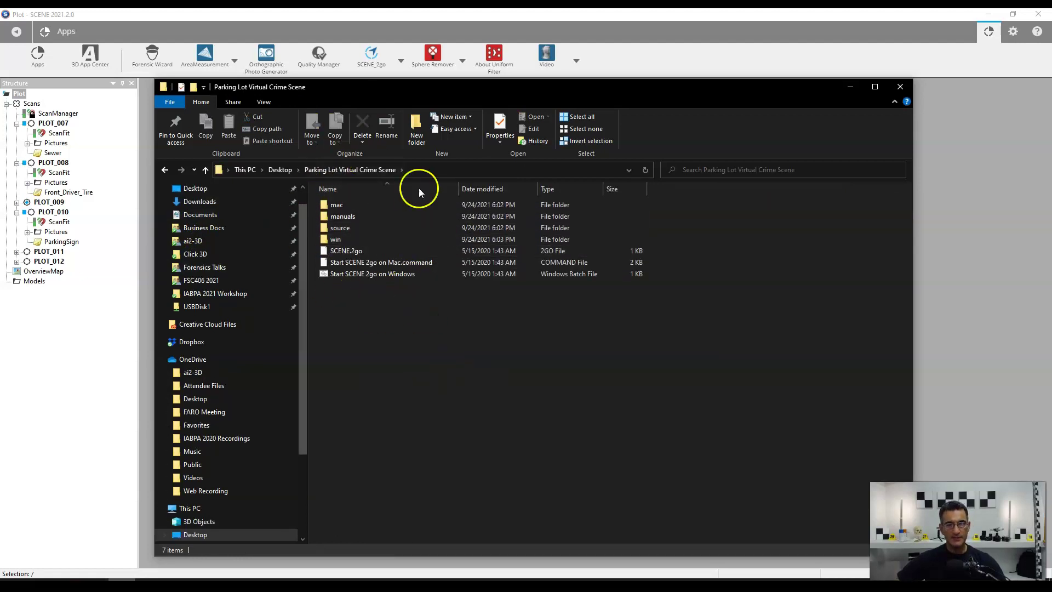
left_click_drag(366, 334, 333, 204)
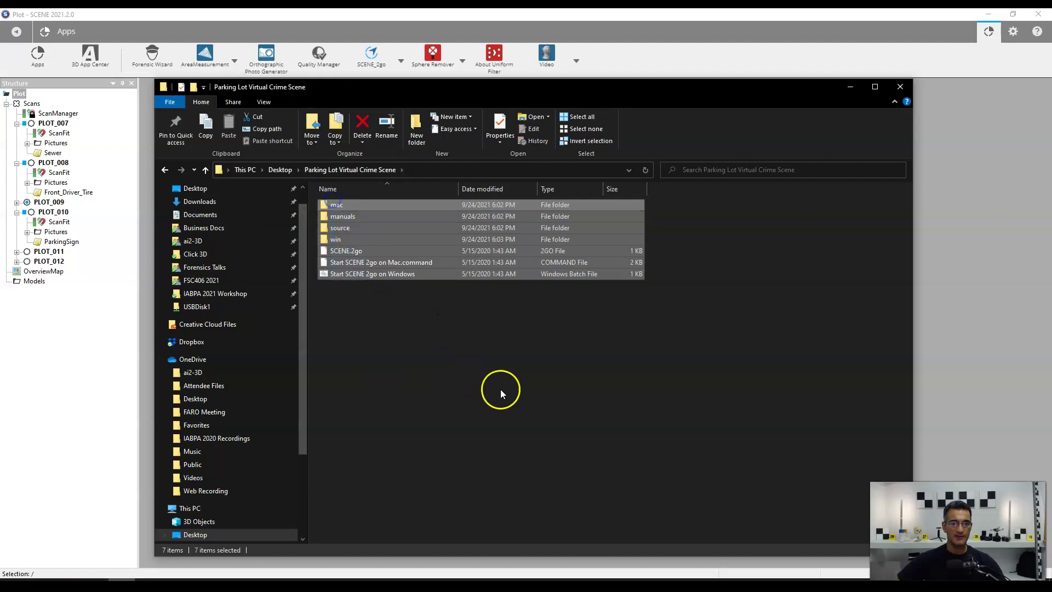
left_click(357, 327)
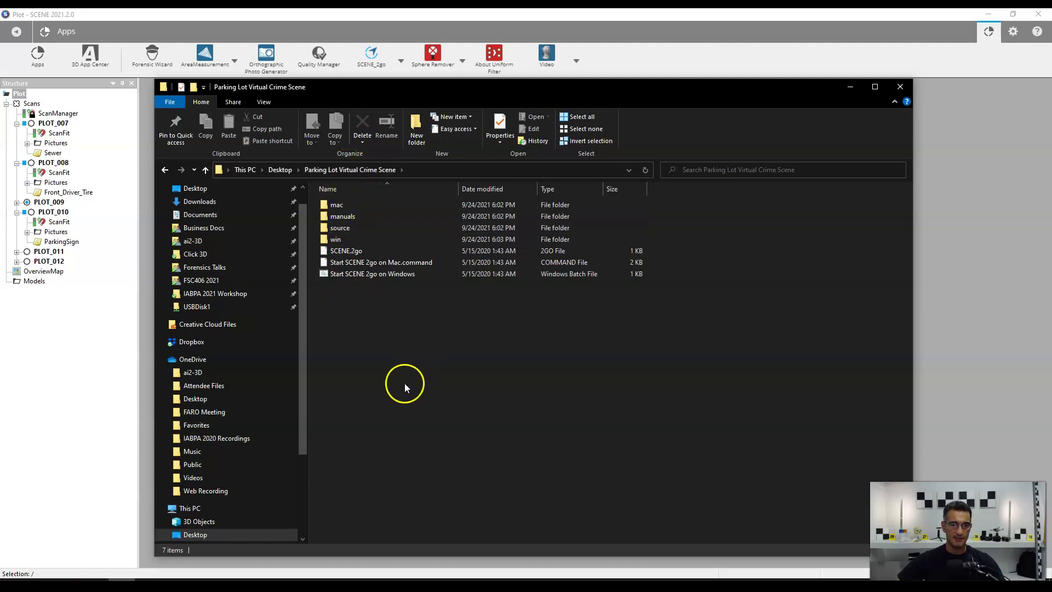
left_click(353, 278)
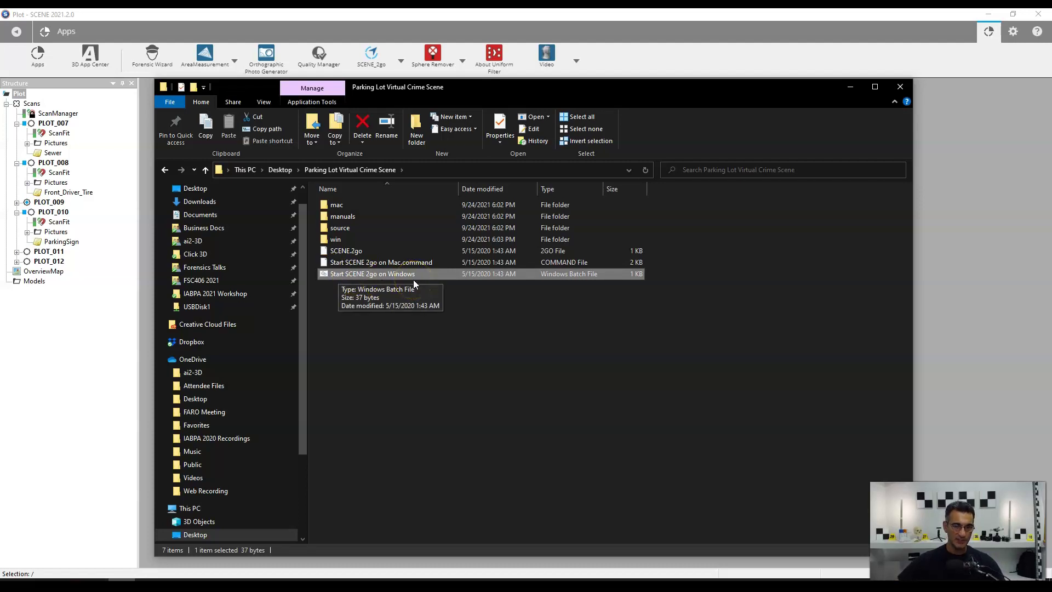
left_click(416, 264)
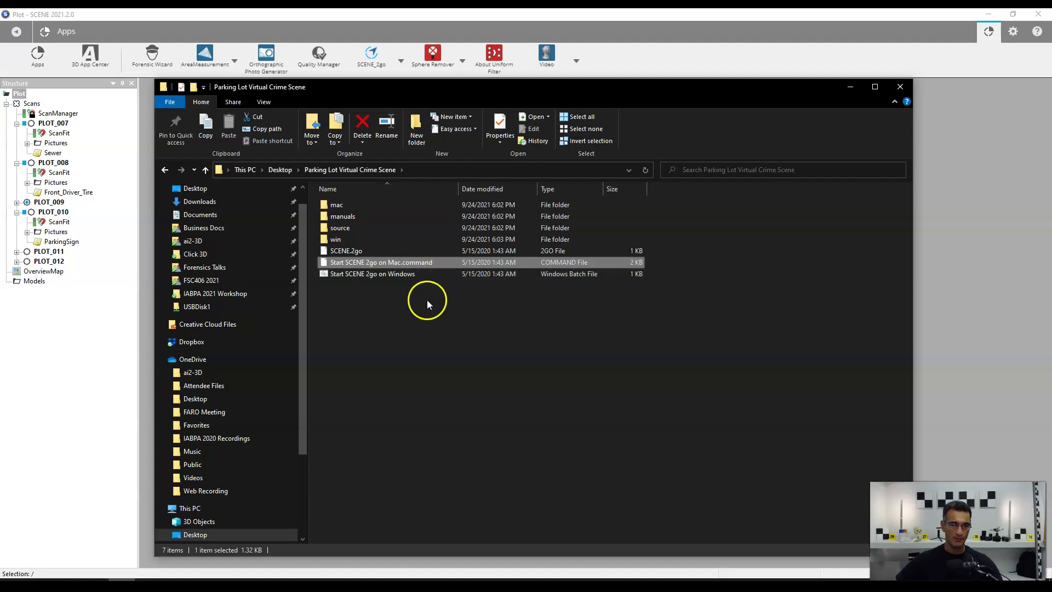
double_click(380, 274)
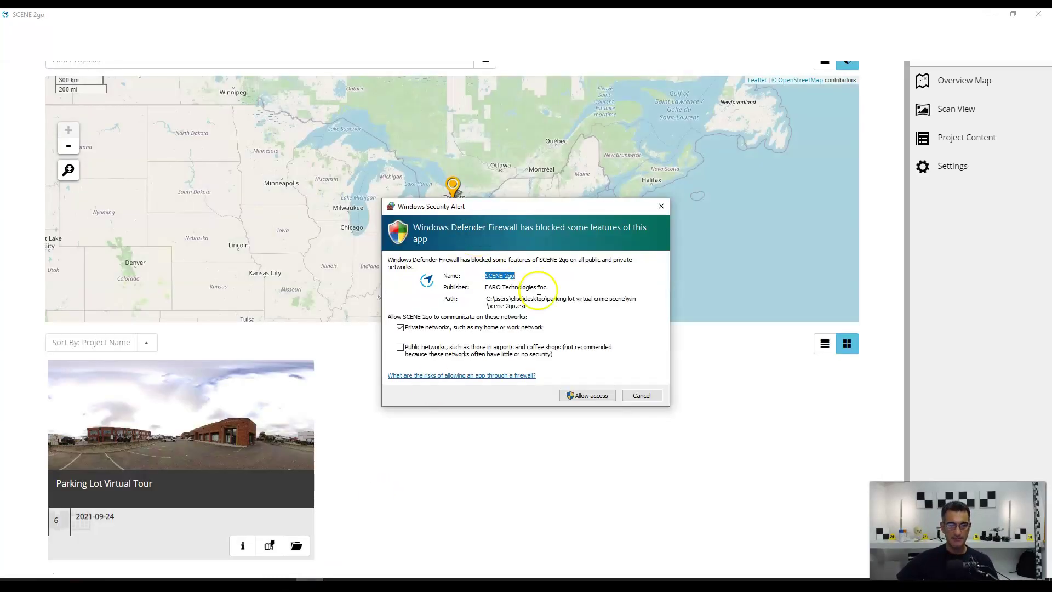
Allow SCENE 2go firewall access and load the Parking Lot Virtual Tour project
left_click(584, 395)
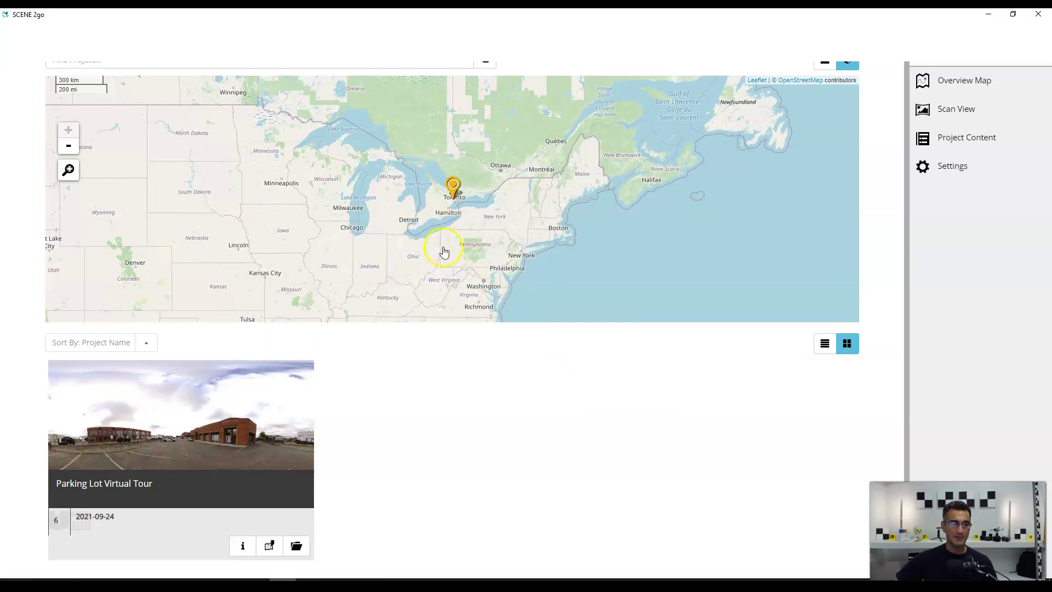
left_click(454, 207)
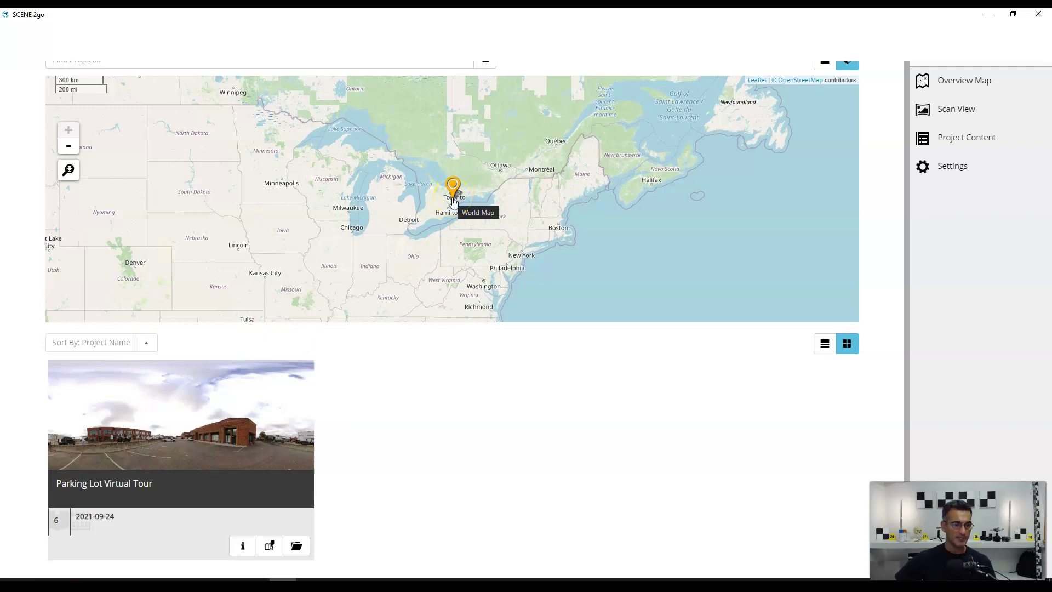
left_click(187, 453)
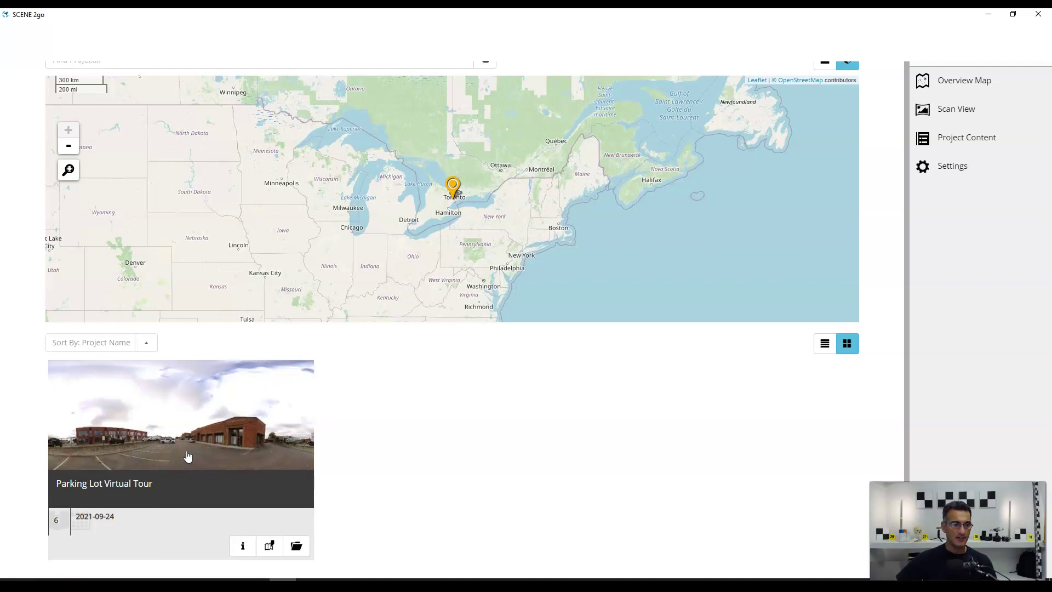
left_click(297, 546)
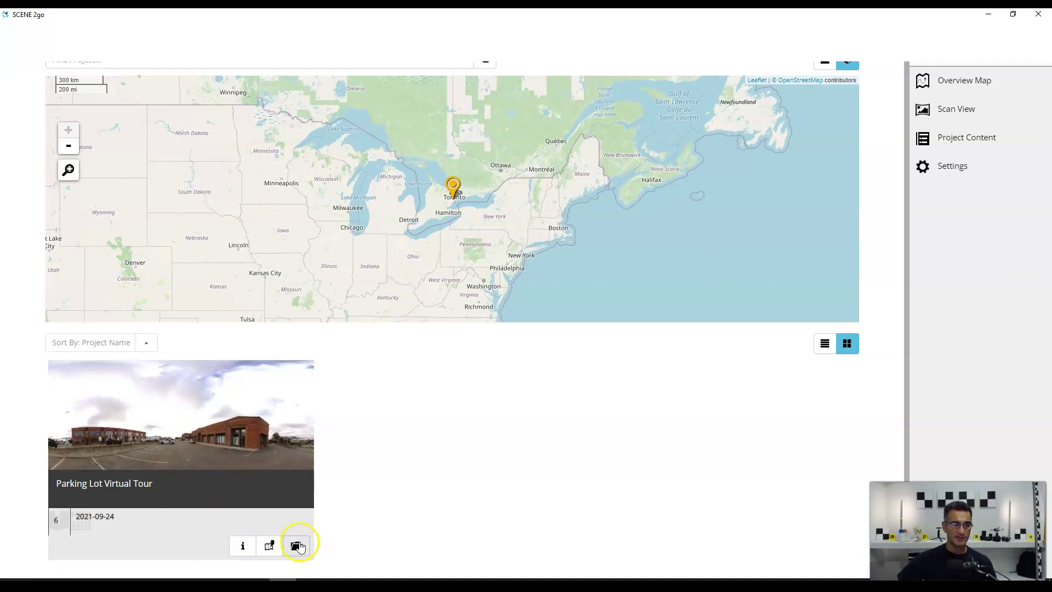
Browse the Parking Lot Virtual Tour overview map, then enter the PLOT_007 panorama
left_click(234, 427)
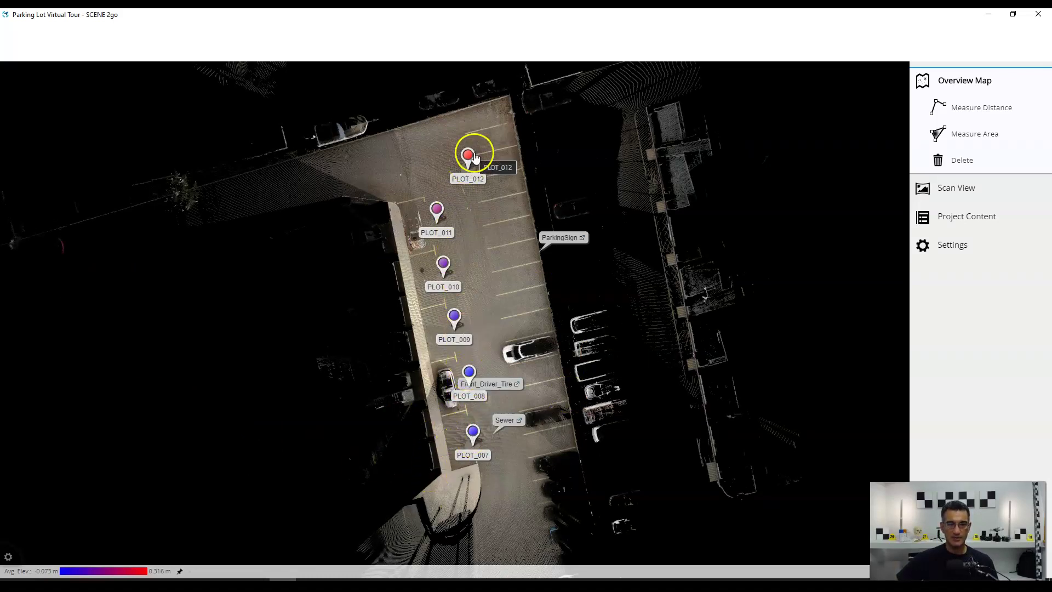
scroll(439, 443, "up", 2)
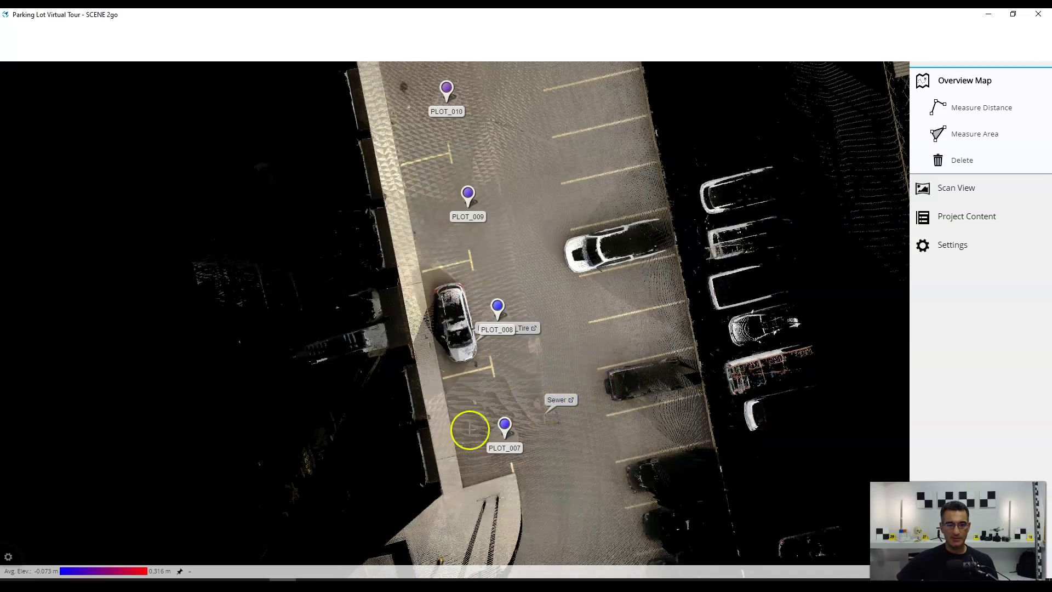
left_click_drag(554, 234, 528, 320)
scroll(575, 207, "down", 4)
scroll(540, 313, "up", 5)
left_click(579, 213)
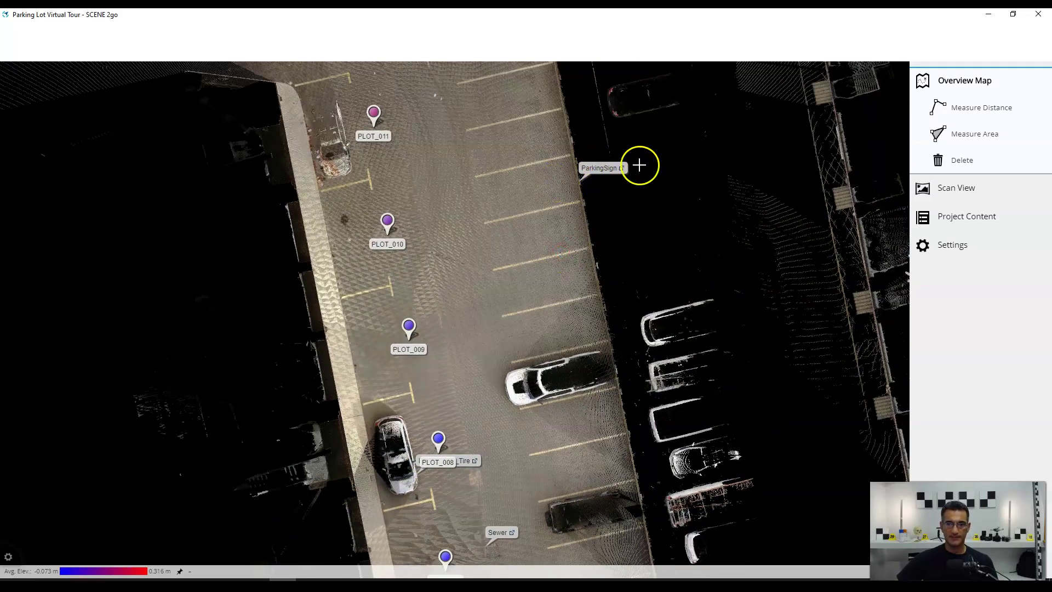
scroll(563, 271, "down", 2)
mouse_move(526, 325)
right_mouse_down()
mouse_move(512, 296)
mouse_move(526, 311)
right_mouse_up()
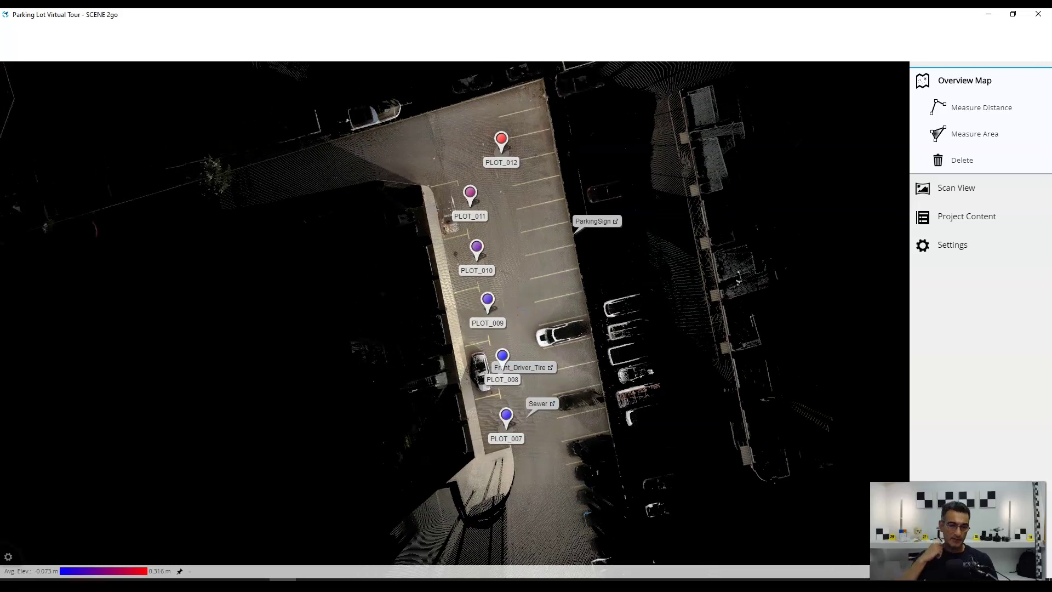
left_click(506, 416)
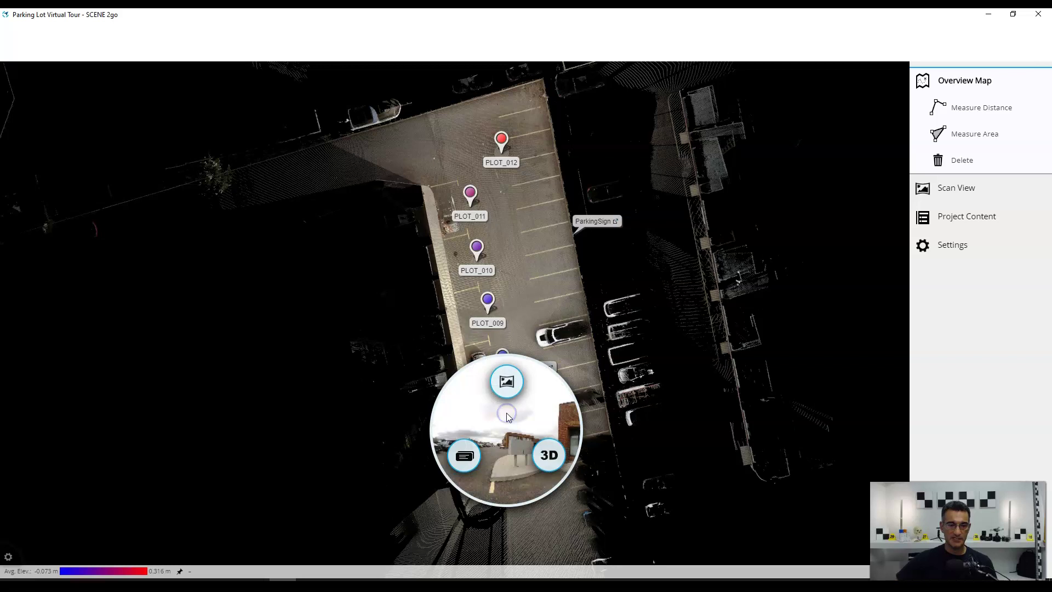
left_click(507, 384)
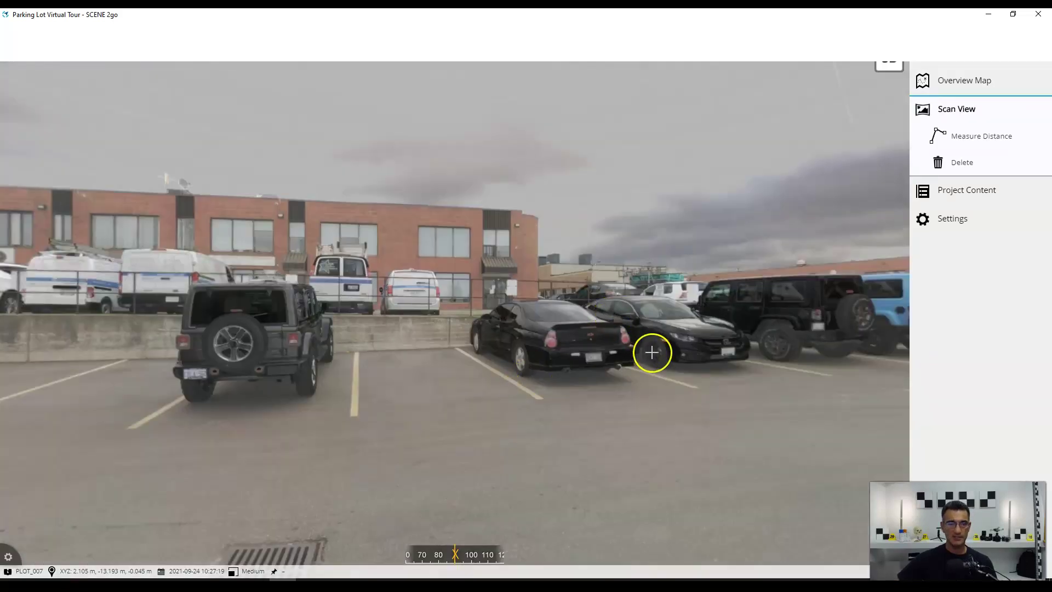
Turn the PLOT_007 view down to the drain grate and open the Sewer tag's actions
left_click_drag(678, 347, 514, 348)
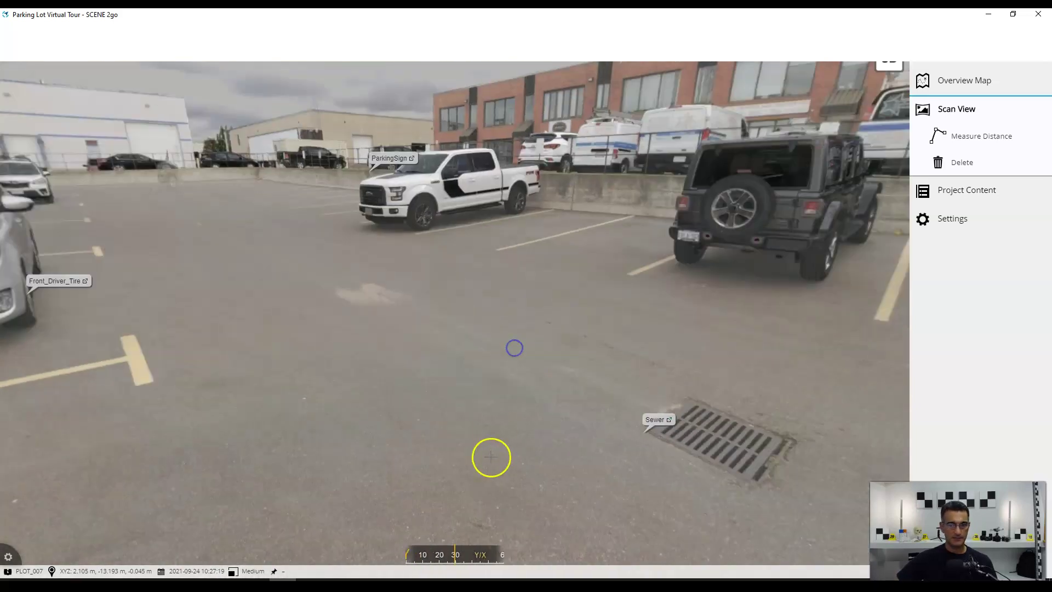
left_click_drag(548, 439, 554, 383)
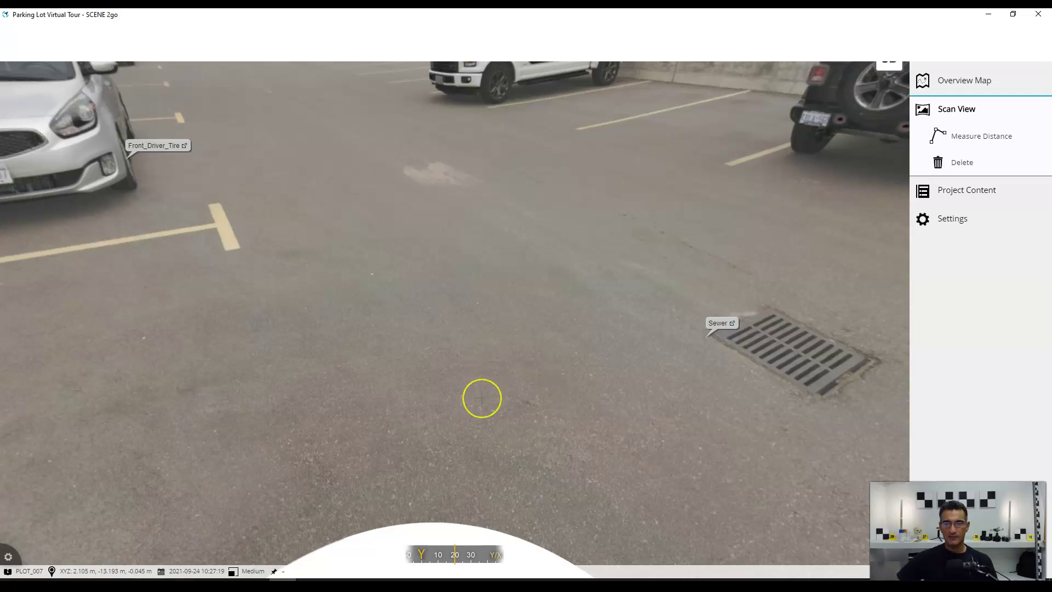
mouse_move(674, 317)
left_mouse_down()
mouse_move(507, 319)
mouse_move(446, 287)
mouse_move(328, 273)
left_mouse_up()
left_click(329, 273)
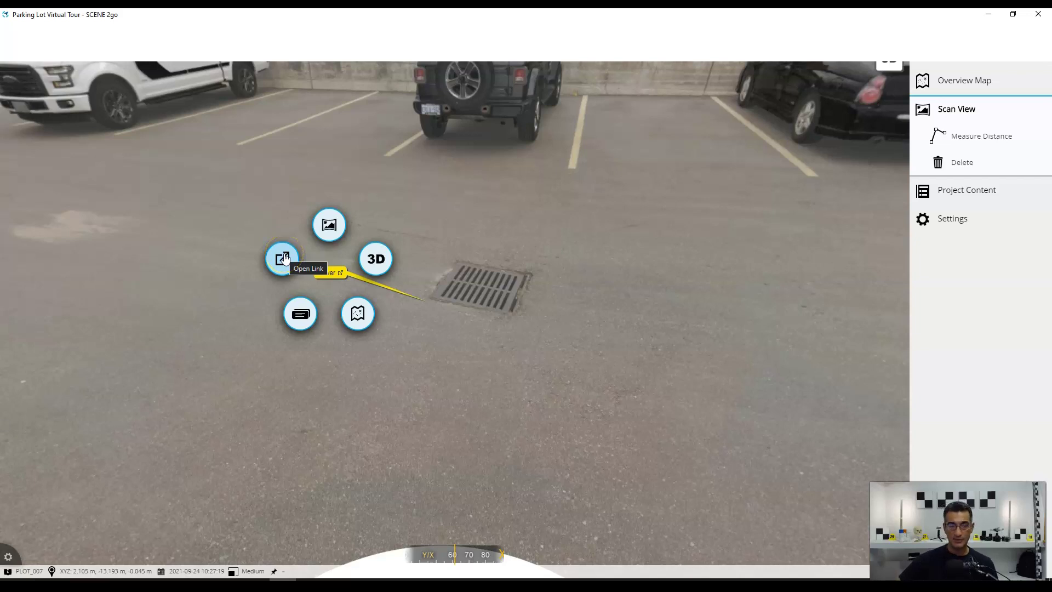
View the Sewer tag's linked photos VWG_7207.JPG, VWG_7208.JPG and VWG_7209.JPG one by one
left_click(301, 317)
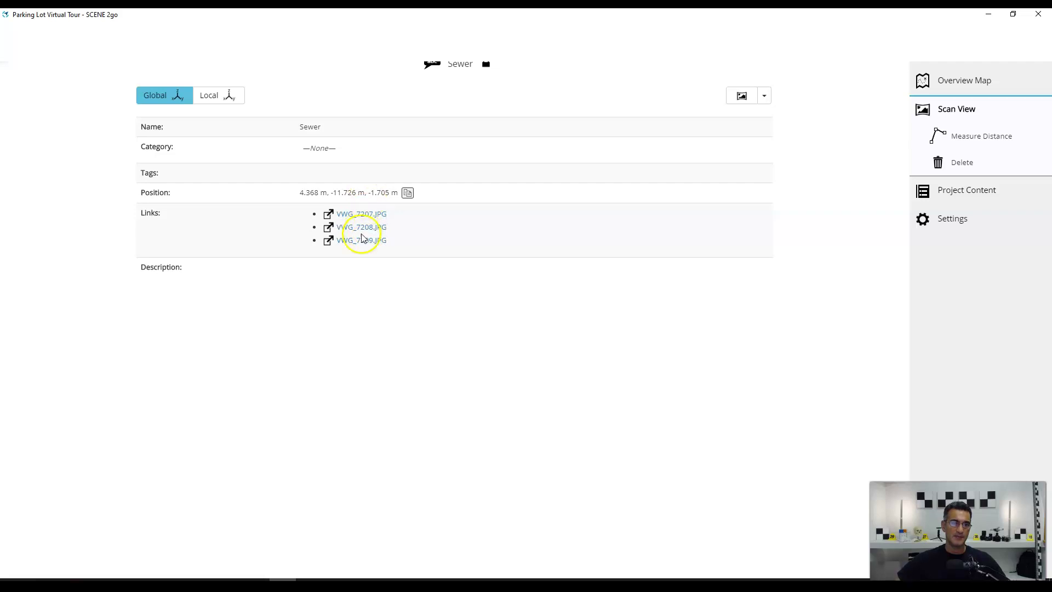
left_click(364, 213)
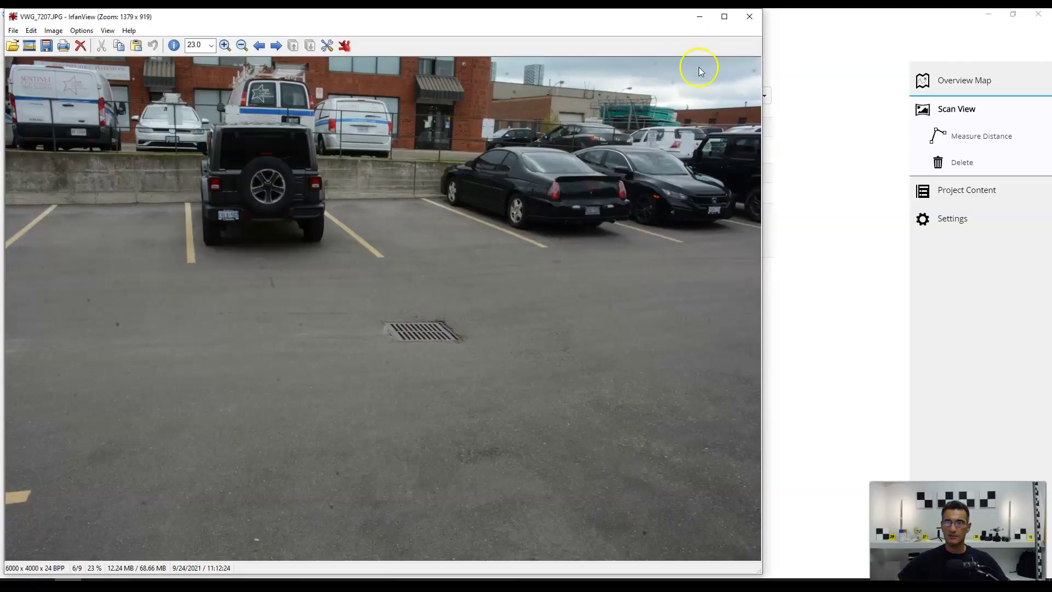
left_click(749, 17)
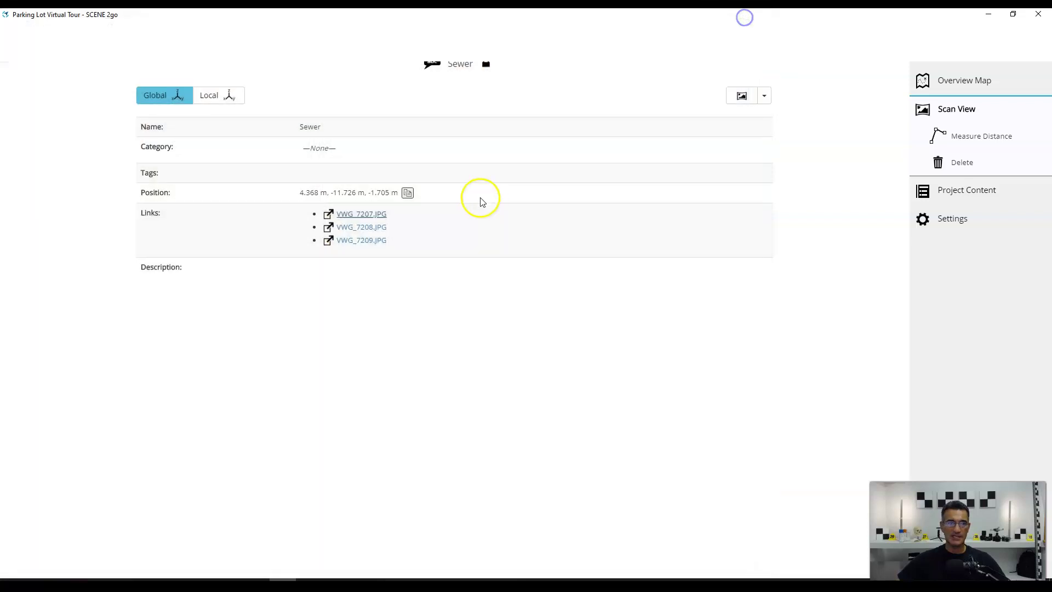
left_click(364, 228)
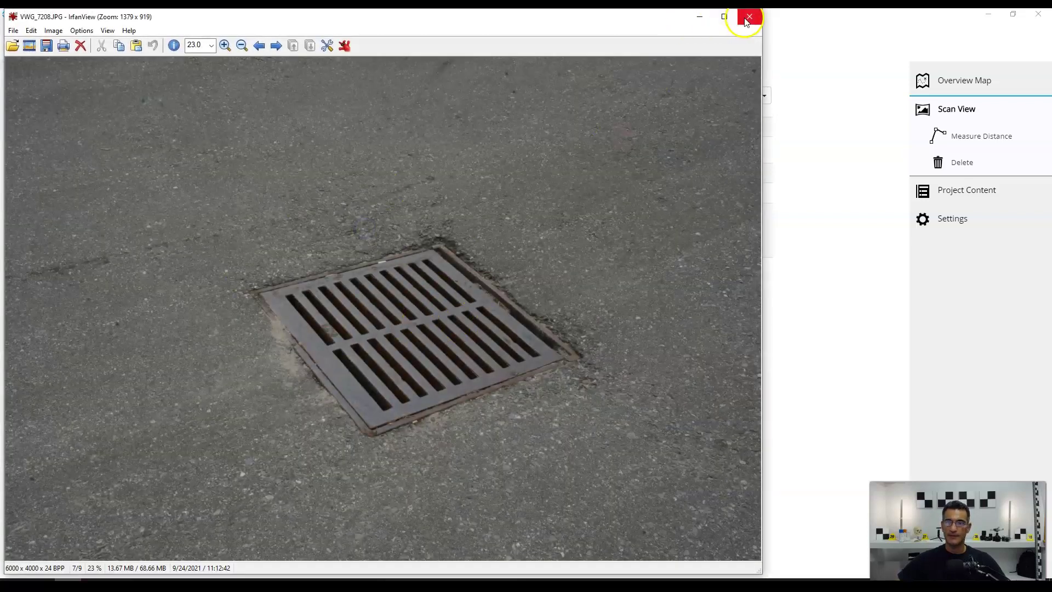
left_click(747, 18)
left_click(371, 244)
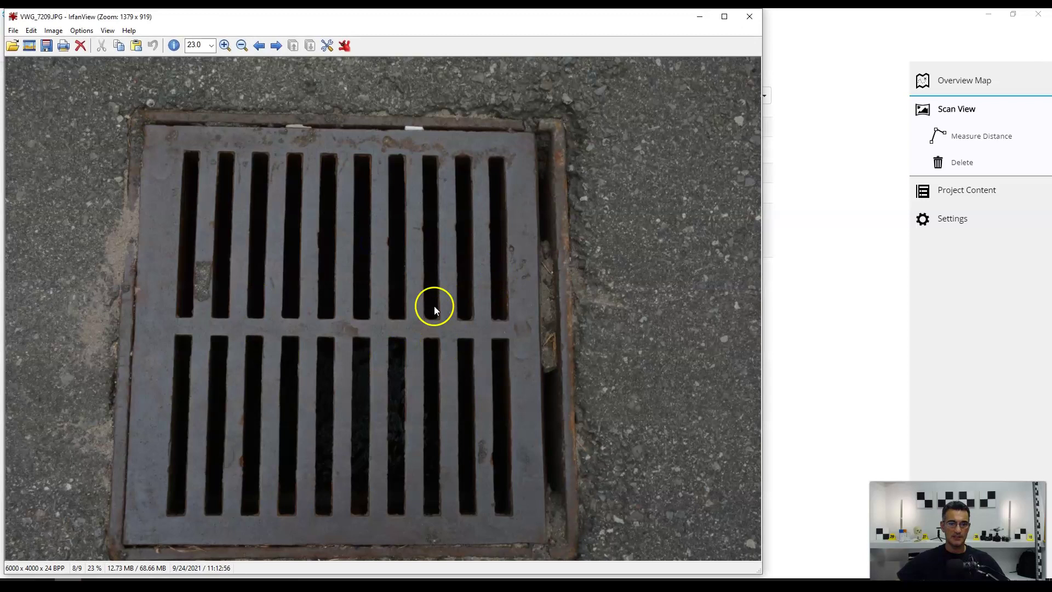
left_click(749, 17)
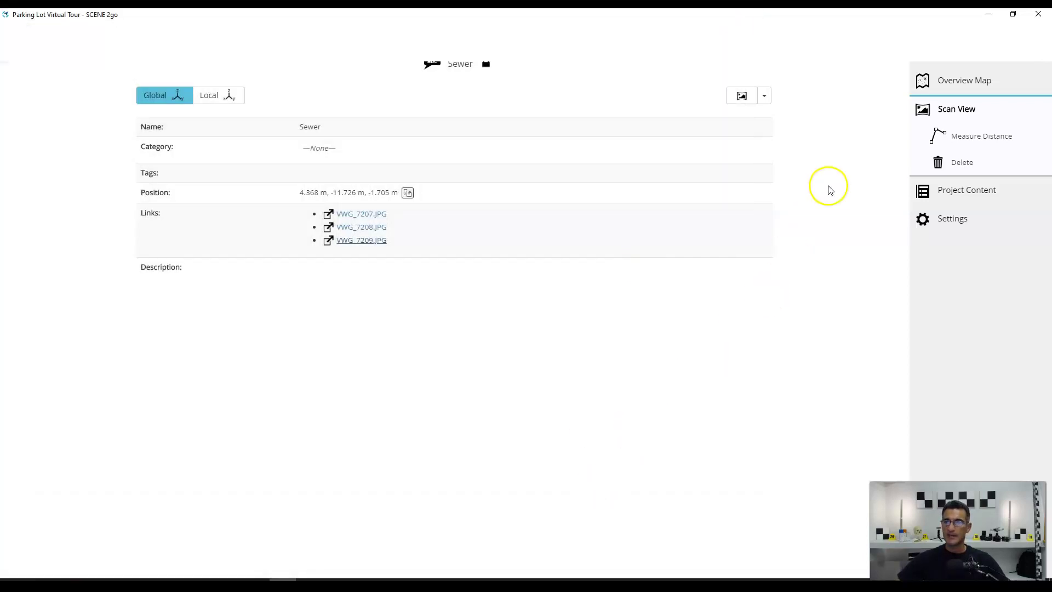
Return to the panorama, turn toward the silver car, then show the overview map
left_click(741, 98)
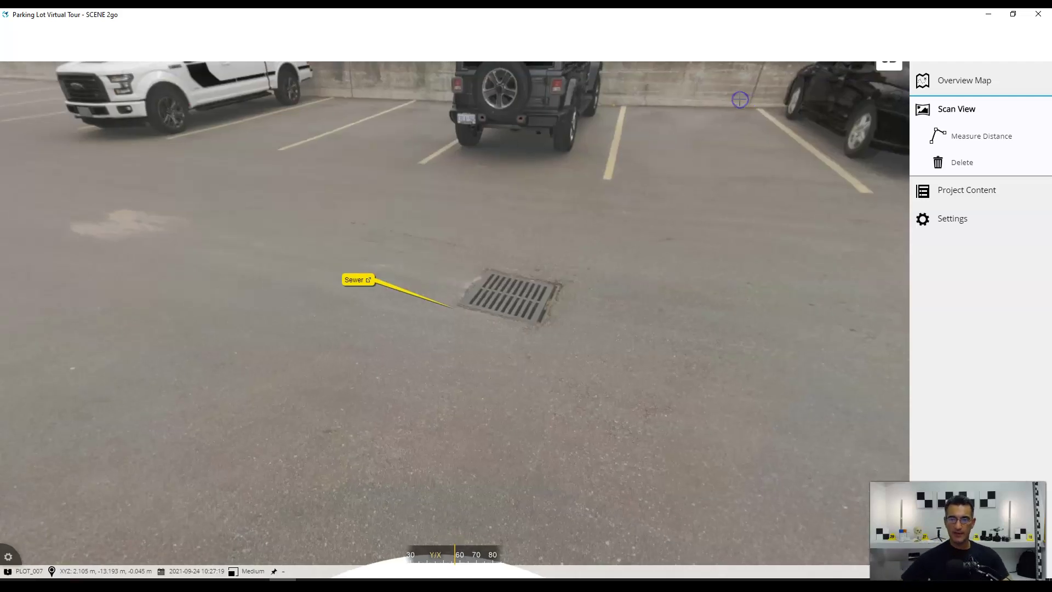
left_click_drag(516, 233, 559, 300)
left_click_drag(360, 289, 592, 252)
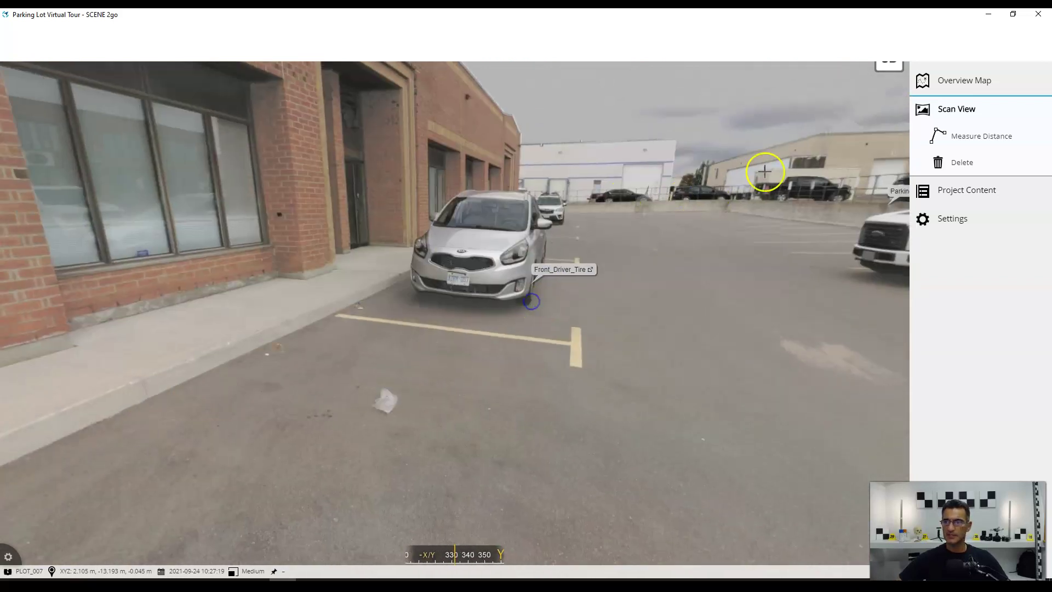
left_click(955, 81)
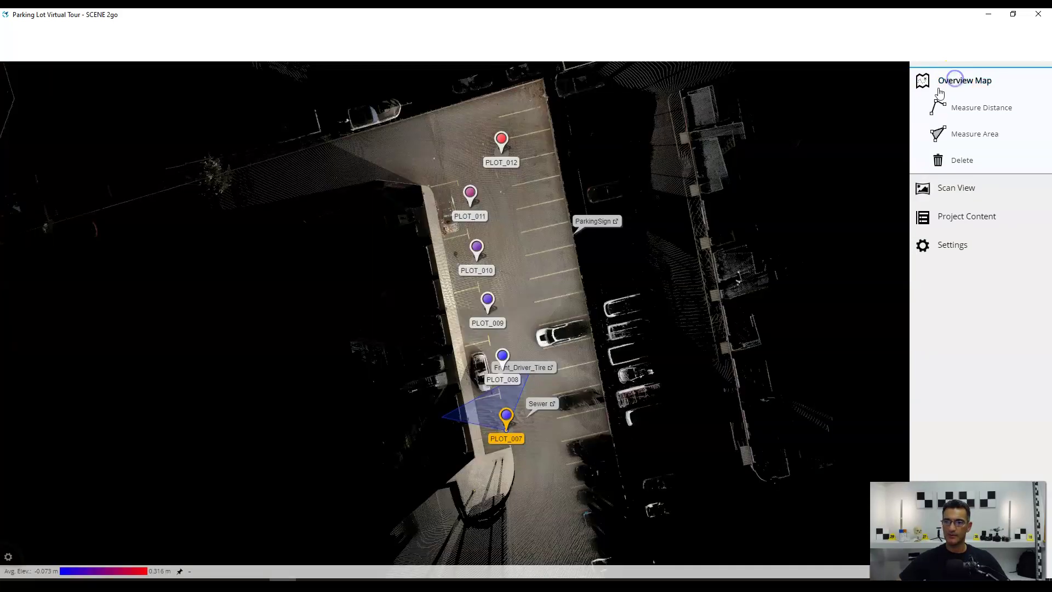
Go to scan PLOT_008 and show the Front_Driver_Tire tag's properties
left_click(503, 357)
mouse_move(506, 325)
left_mouse_down()
mouse_move(482, 299)
mouse_move(526, 335)
mouse_move(463, 333)
left_mouse_up()
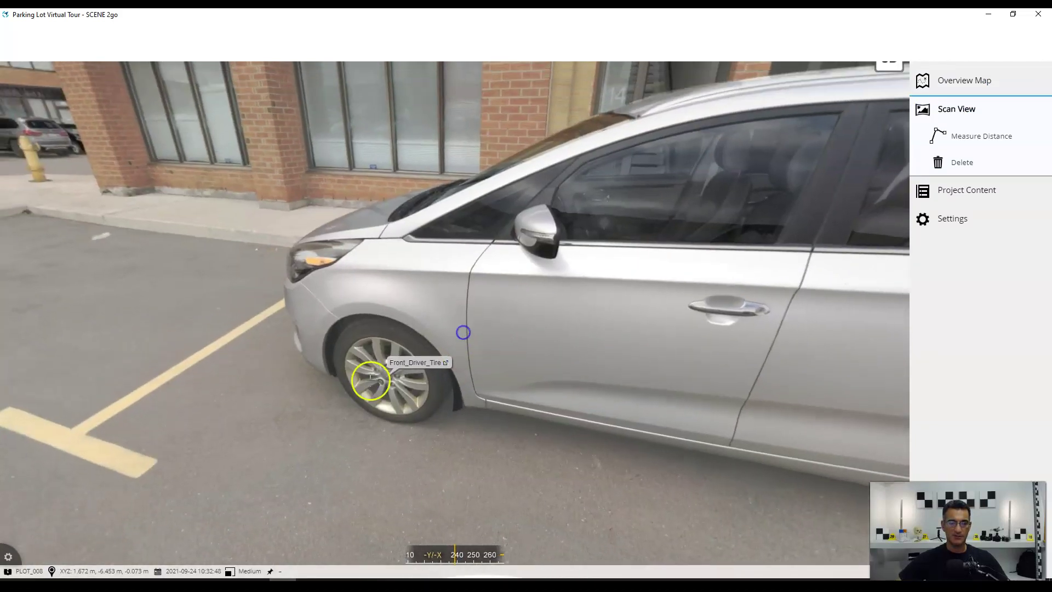
left_click(412, 363)
left_click(383, 404)
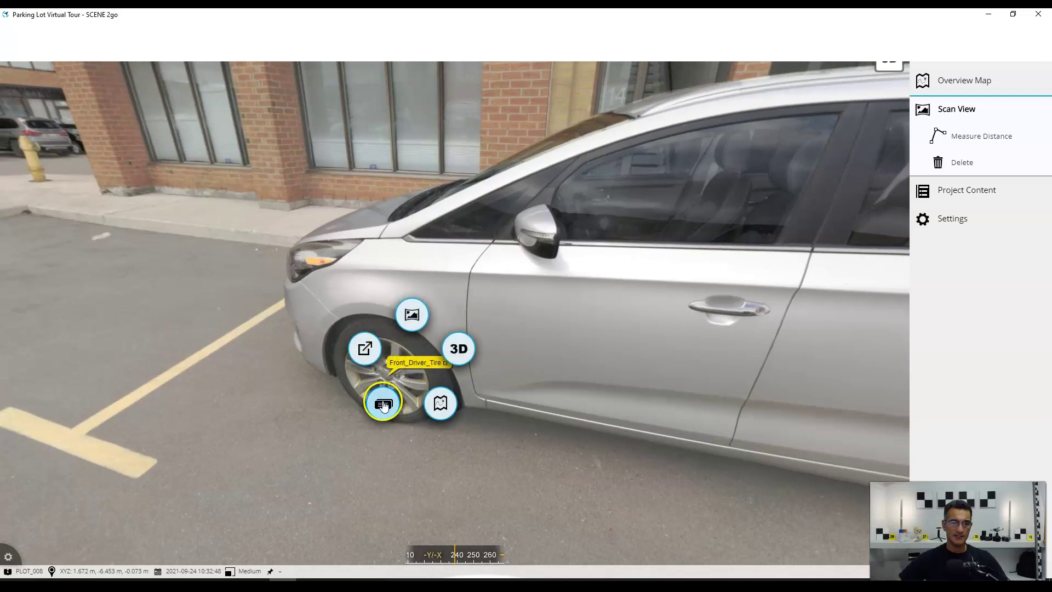
View linked photos VWG_7210, VWG_7201 and VWG_7202, then return to the panorama facing the Jeep
left_click(364, 214)
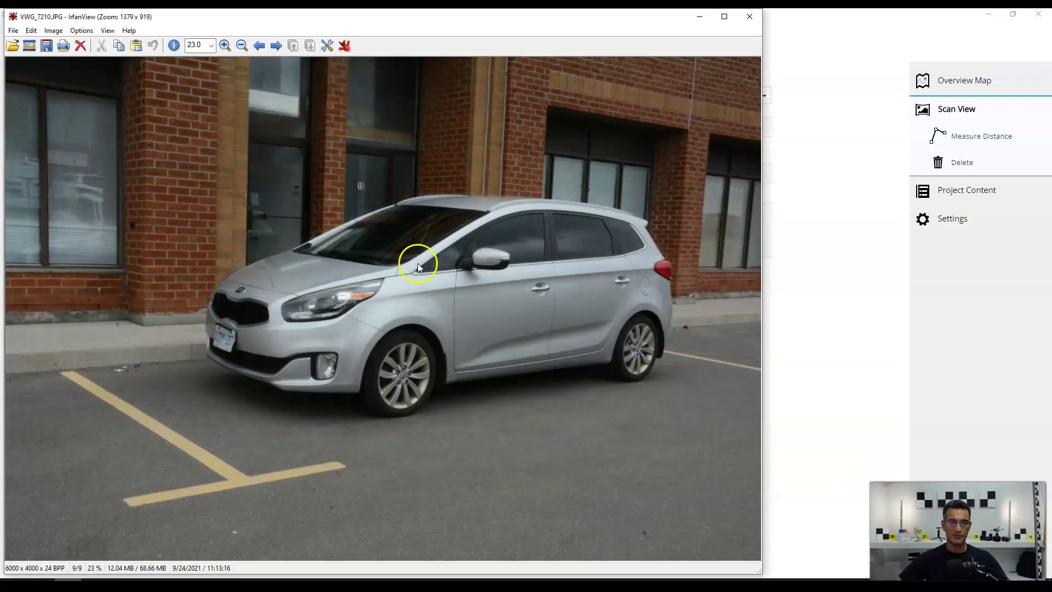
left_click(749, 16)
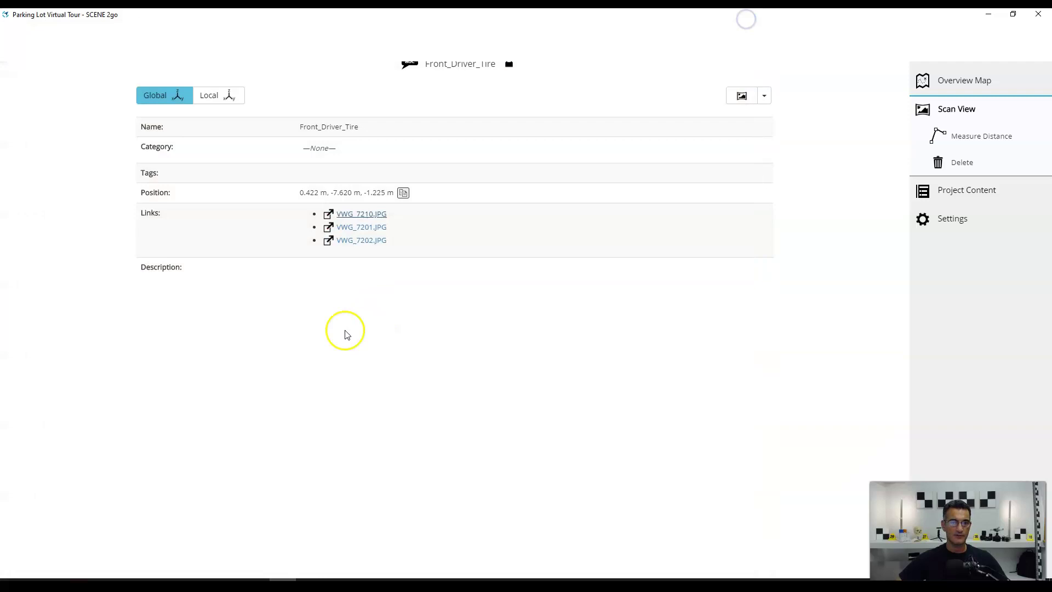
left_click(363, 228)
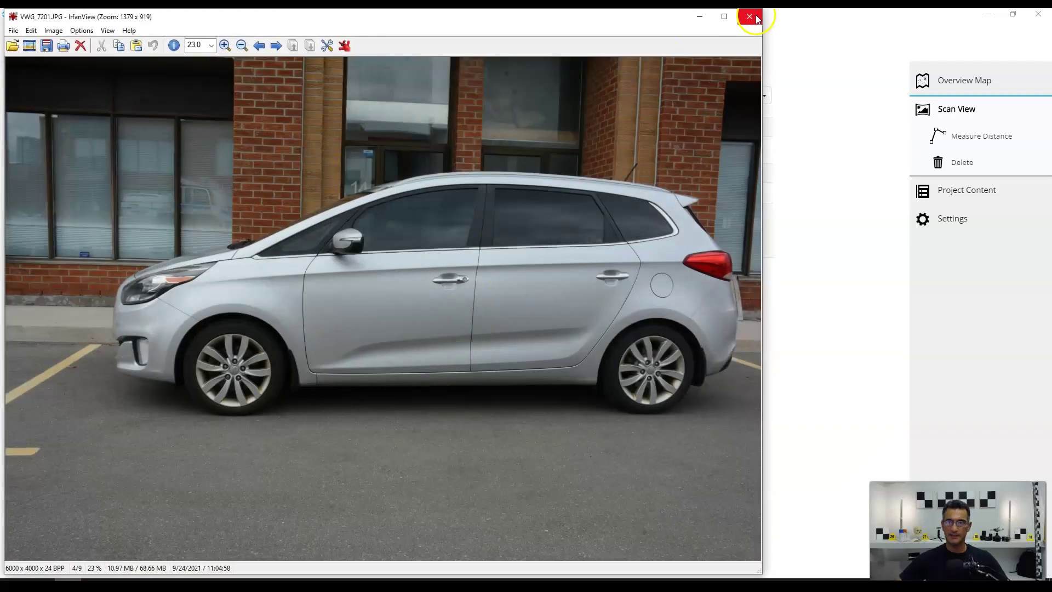
left_click(749, 16)
left_click(361, 240)
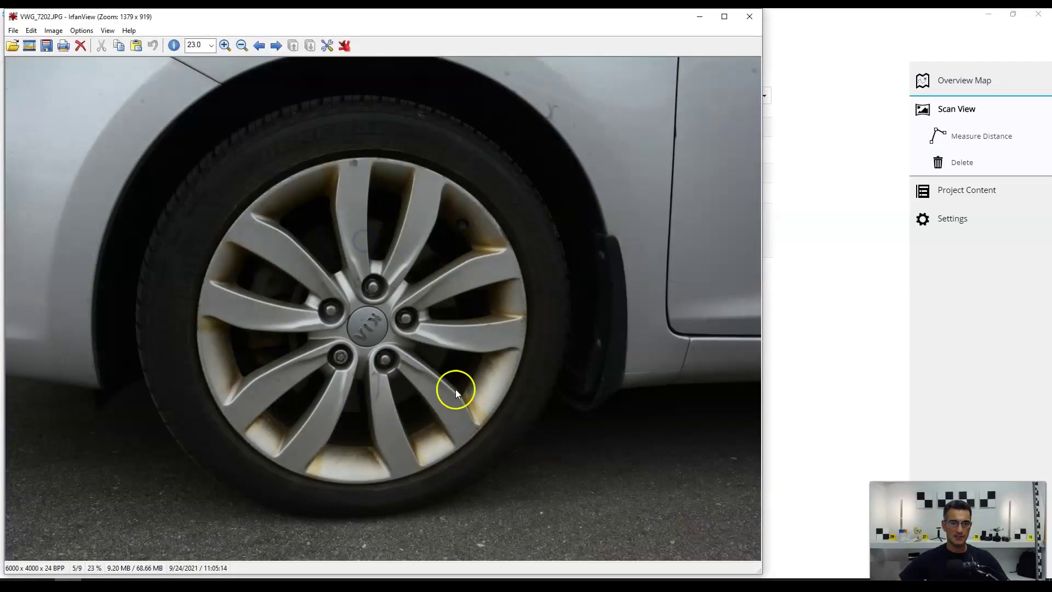
left_click(749, 16)
left_click(741, 95)
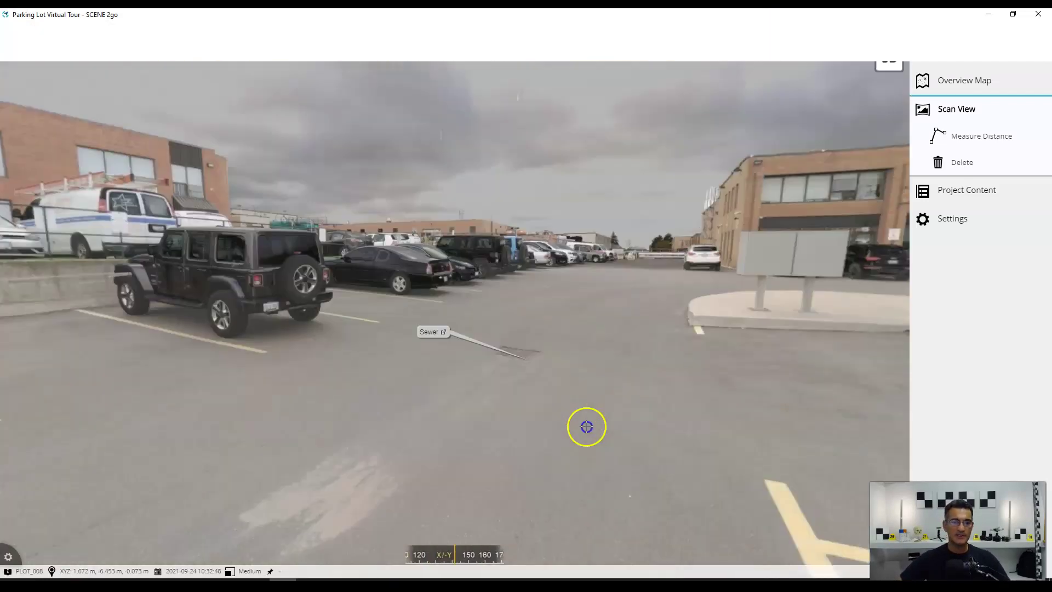
left_click_drag(586, 426, 292, 374)
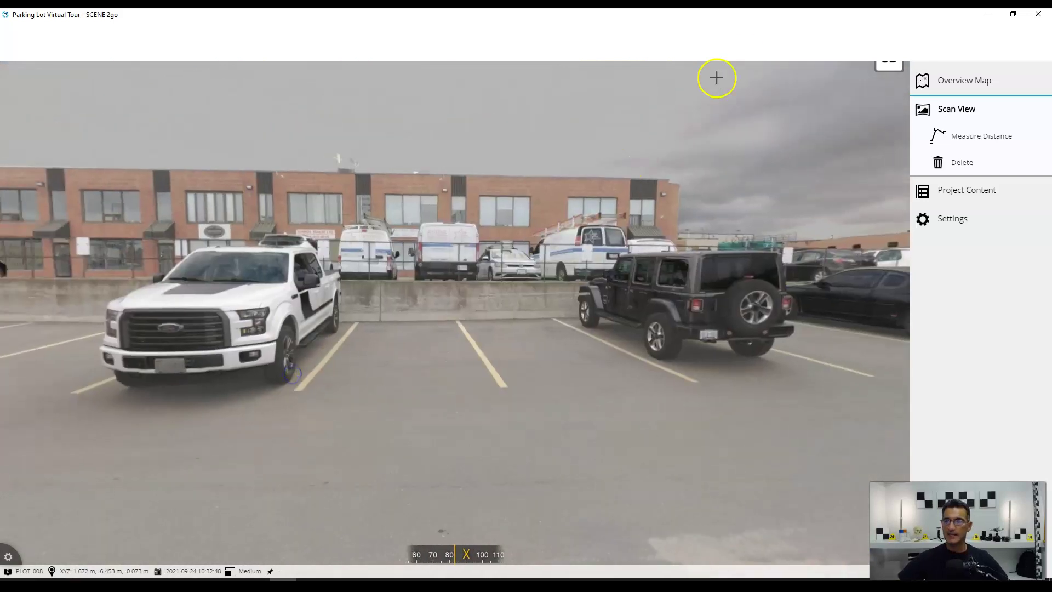
Measure a straight distance across the parking spaces, starting left of the white truck
left_click_drag(373, 352, 420, 325)
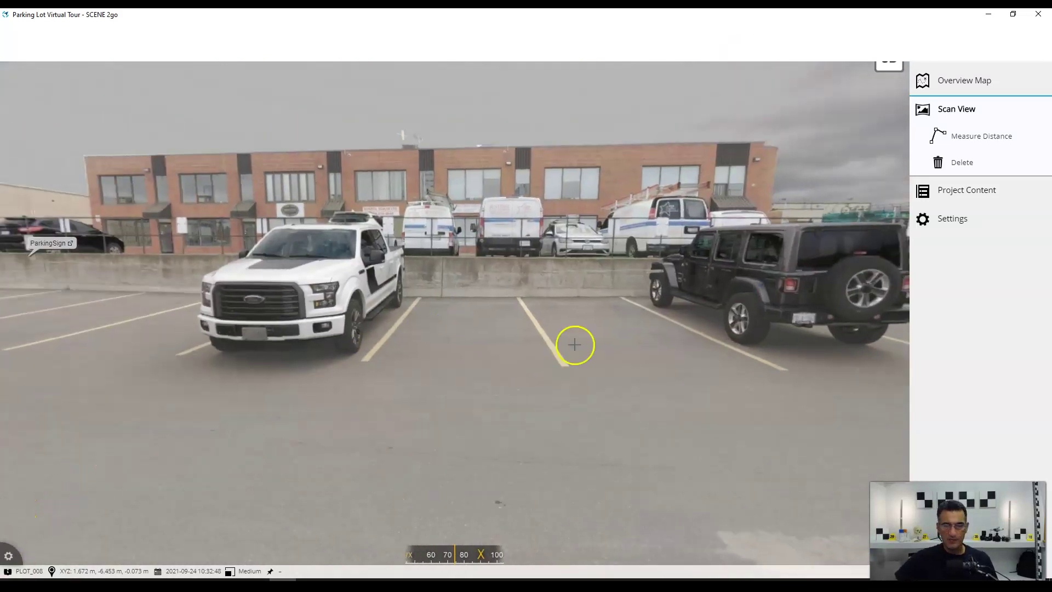
left_click(977, 138)
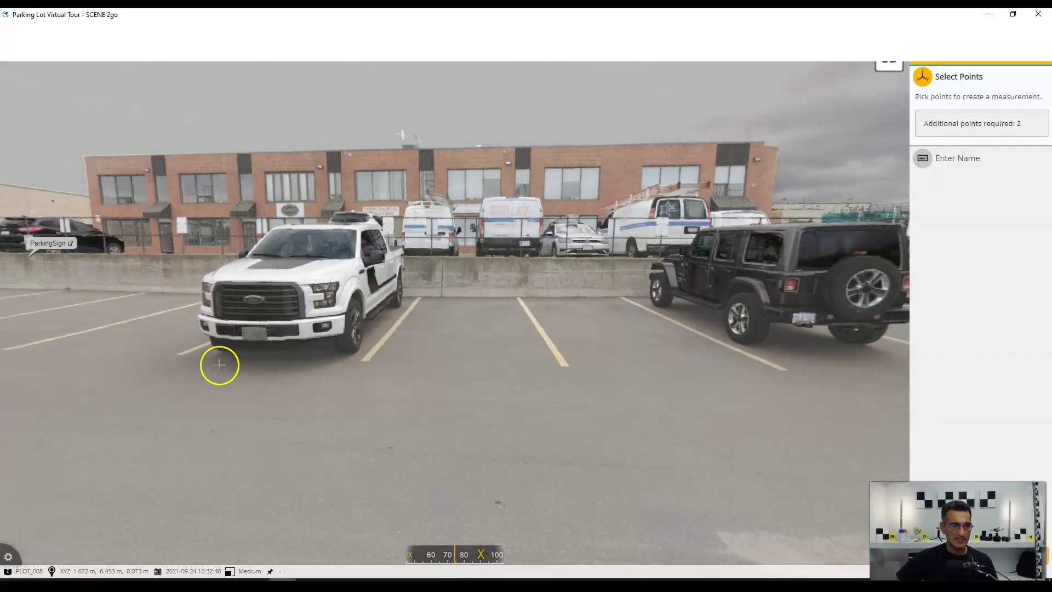
left_click(177, 354)
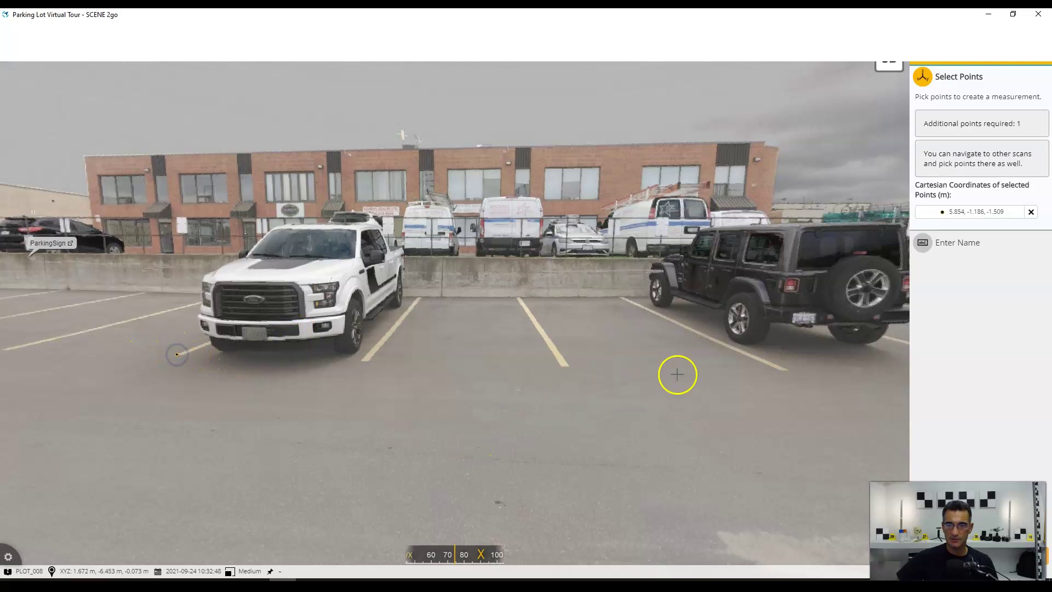
left_click(785, 370)
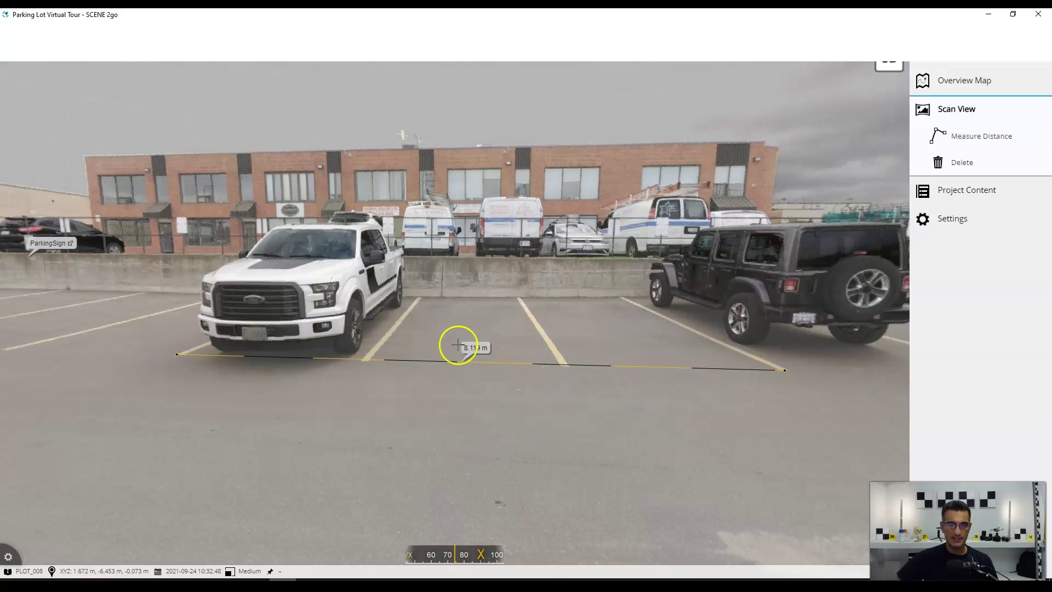
Measure an 11-point polyline along the pavement toward the truck, totalling 20.115 m
left_click_drag(457, 351, 532, 266)
left_click(986, 138)
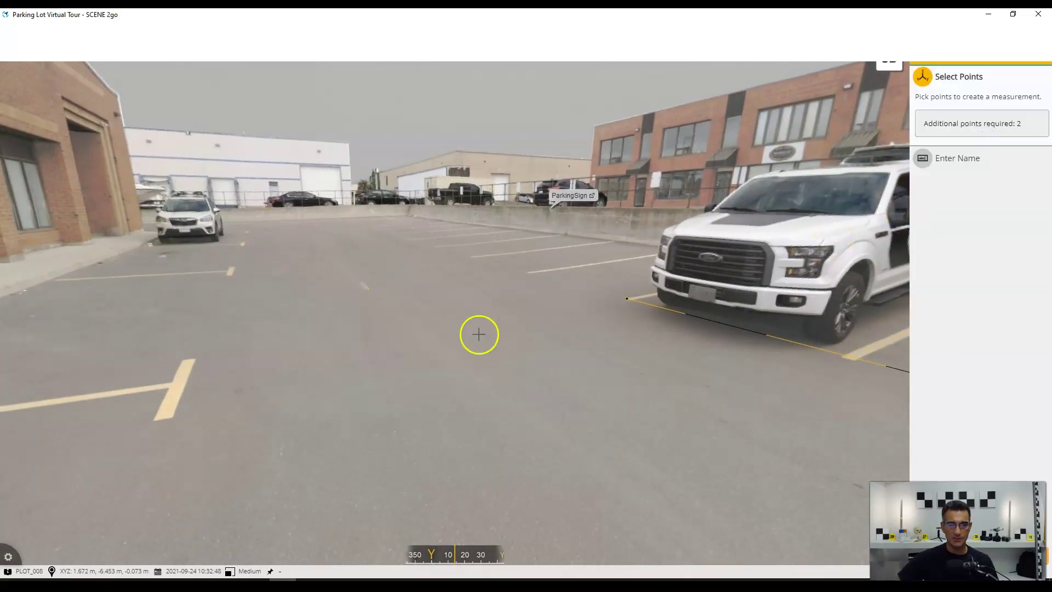
left_click(269, 231)
left_click(319, 241)
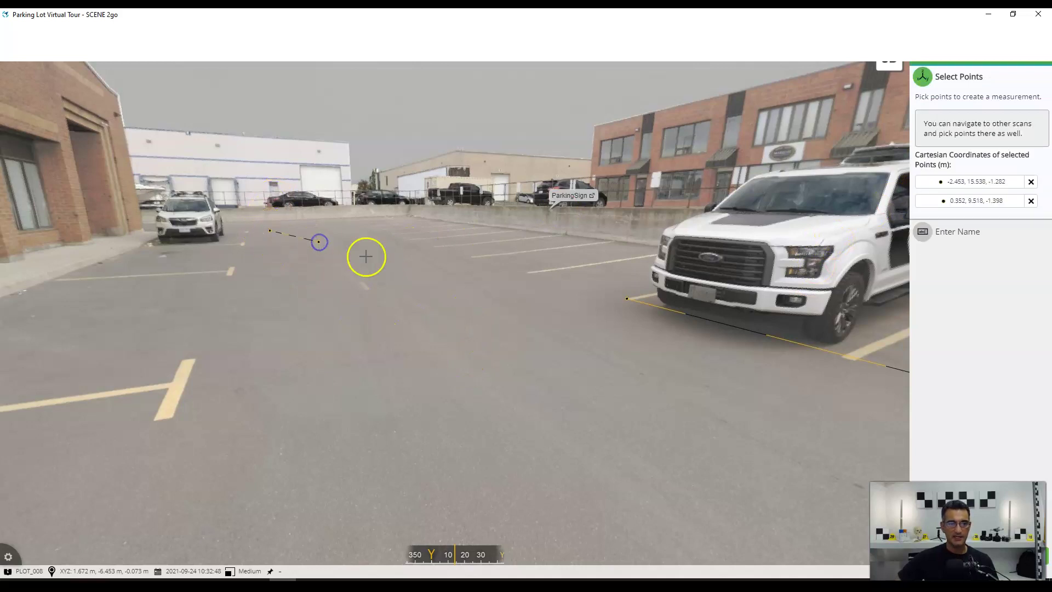
left_click(366, 256)
left_click(385, 277)
left_click(404, 289)
left_click(427, 306)
left_click(441, 317)
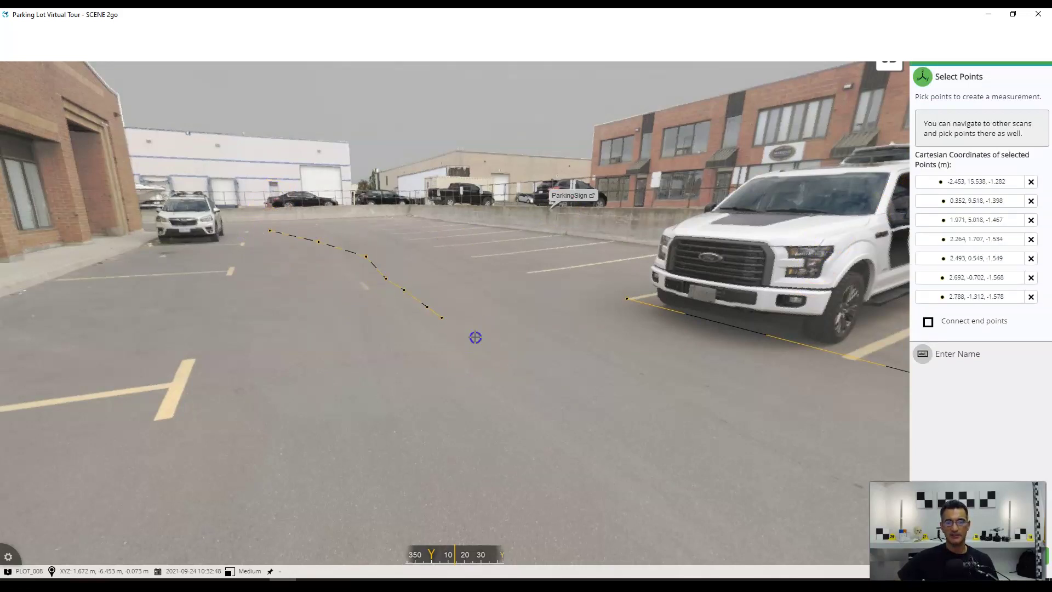
left_click(475, 336)
left_click(485, 348)
left_click(508, 367)
double_click(547, 384)
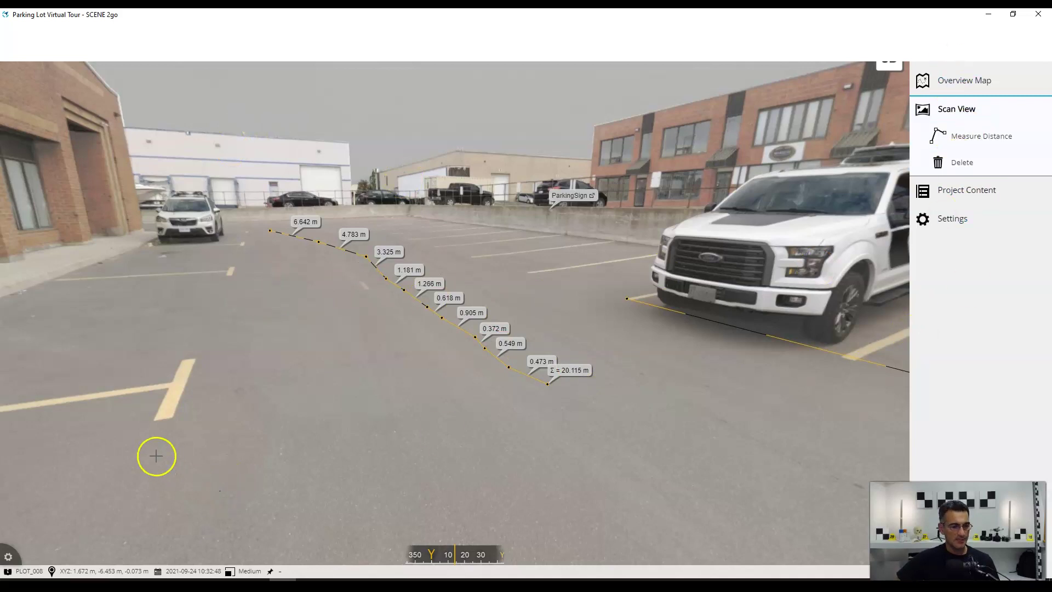
Toggle the scan's colour mode to greyscale intensity and back to colour
left_click(12, 555)
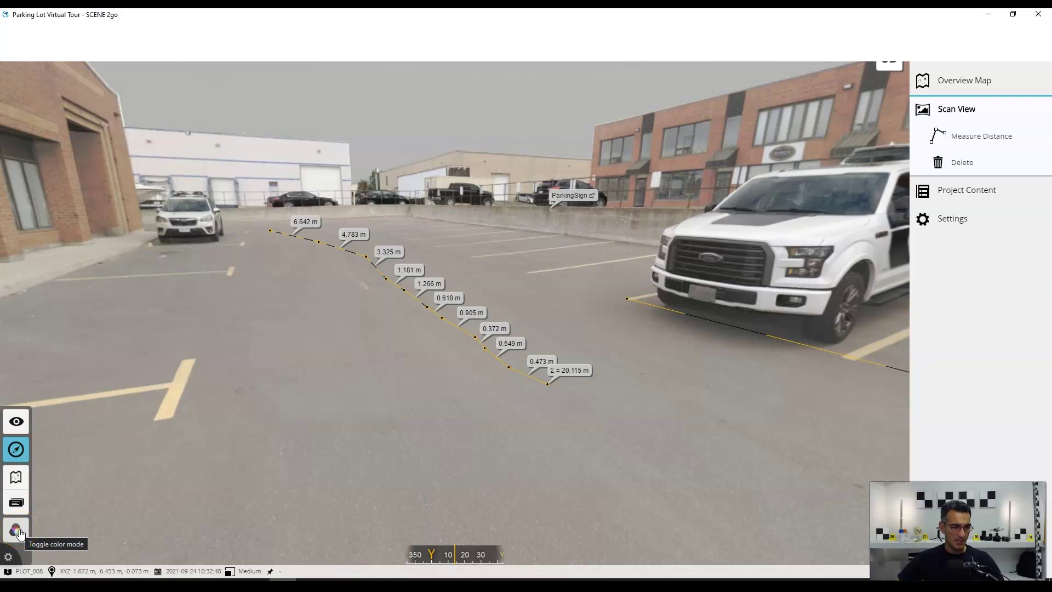
left_click(19, 533)
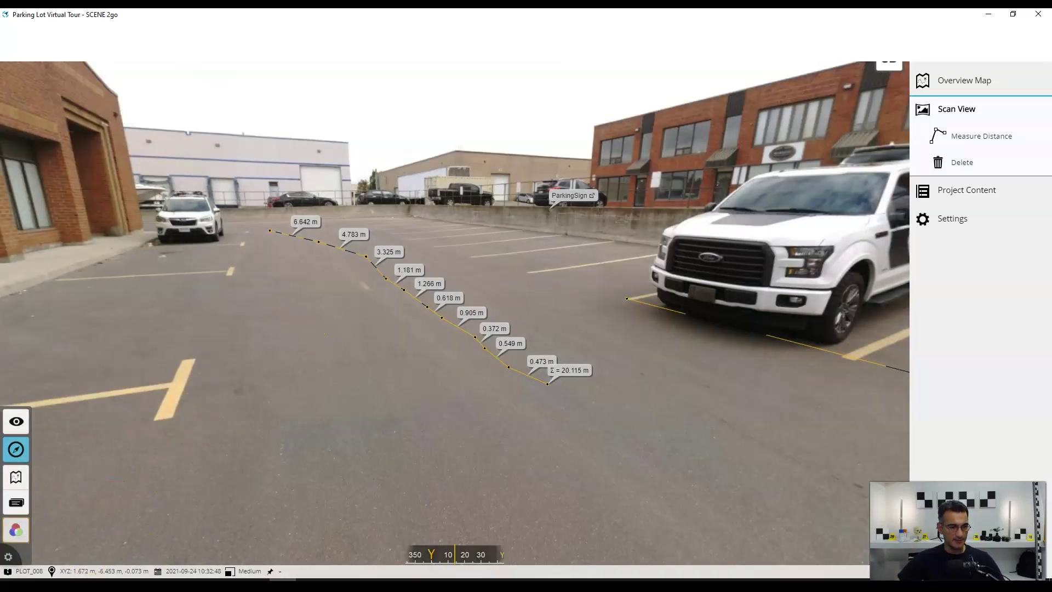
left_click(17, 533)
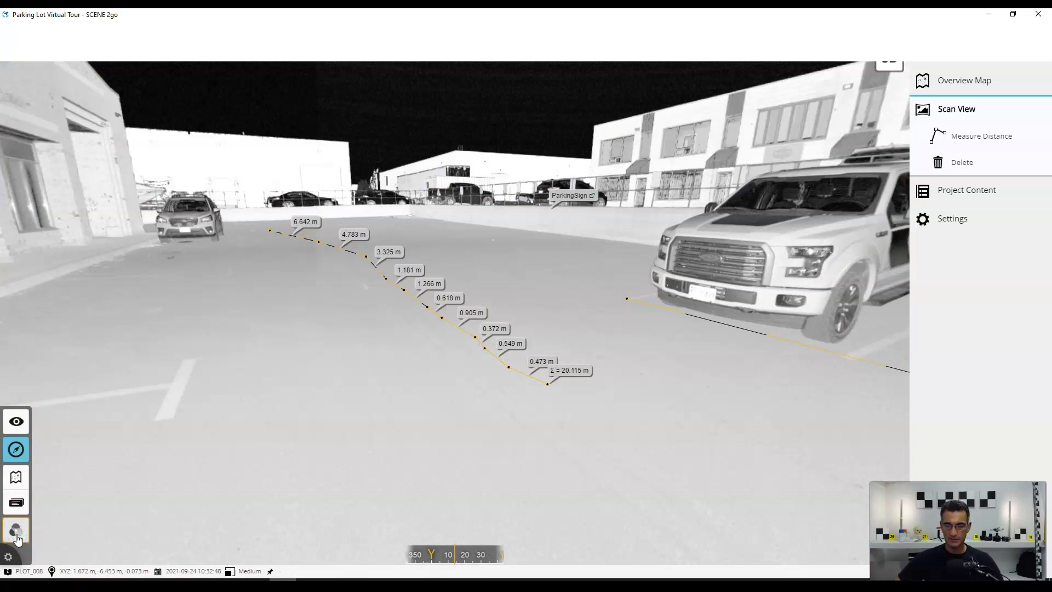
left_click(17, 535)
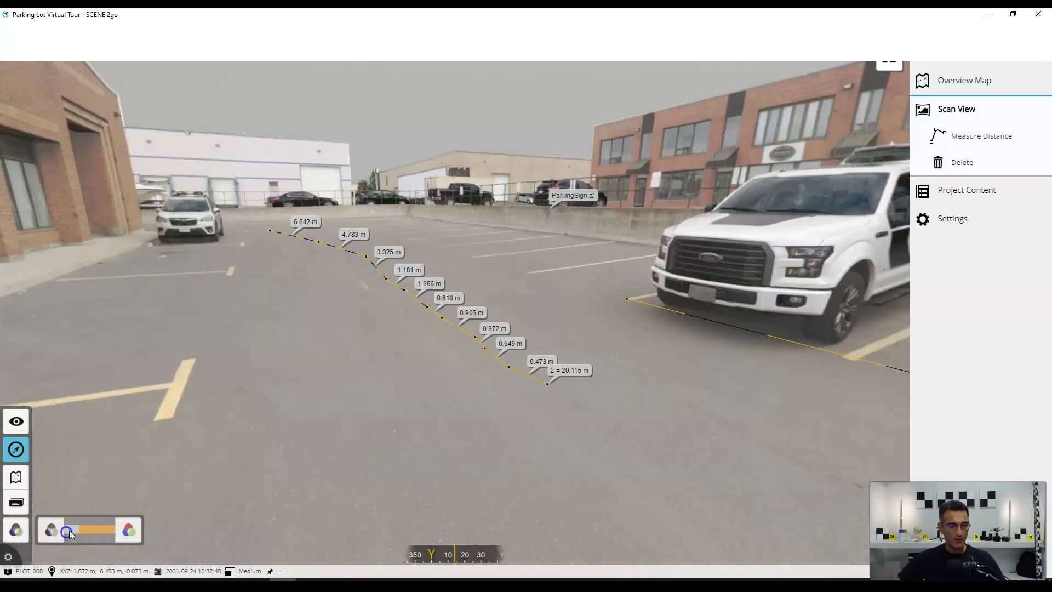
Slide the colour blend between greyscale and colour, ending at full colour
left_click(48, 531)
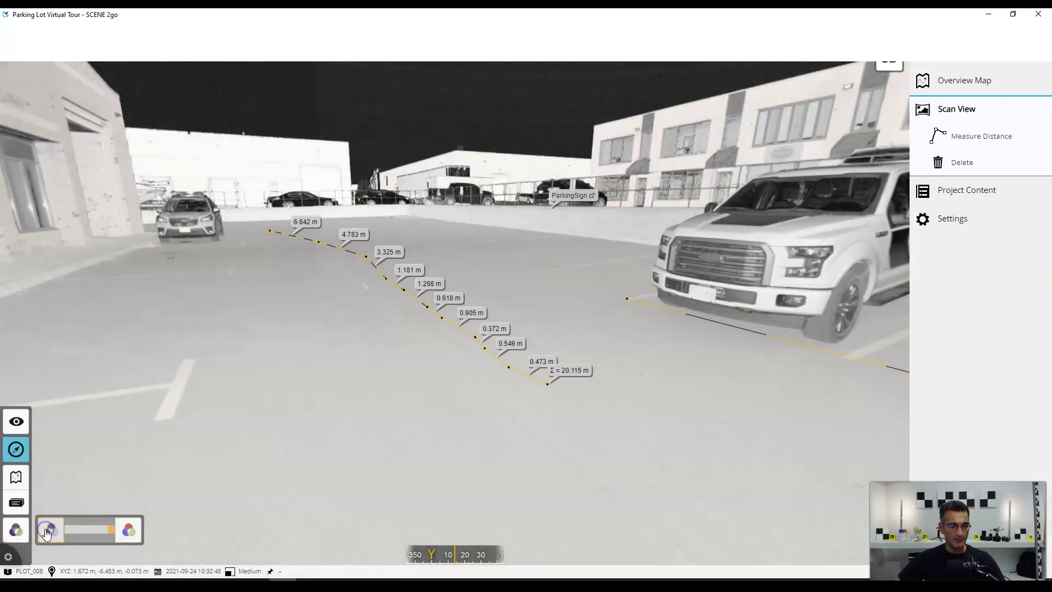
left_click(131, 529)
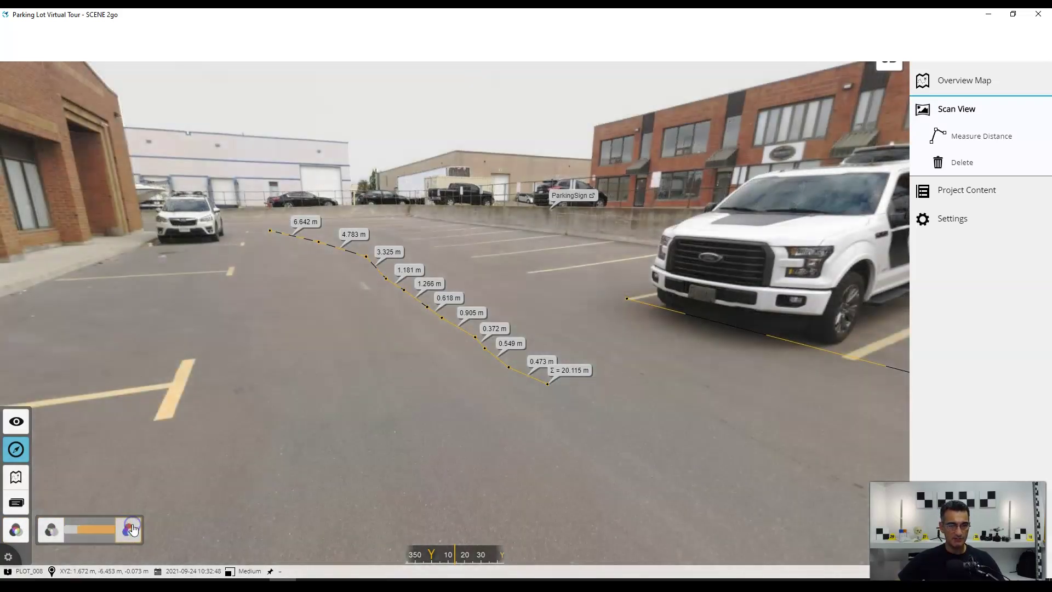
left_click(48, 530)
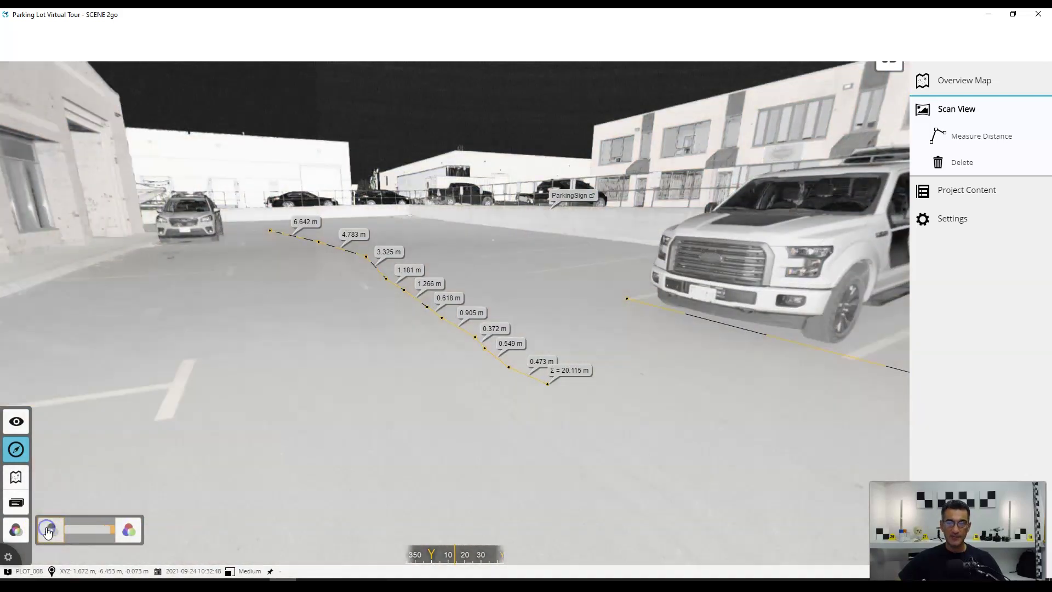
left_click(130, 529)
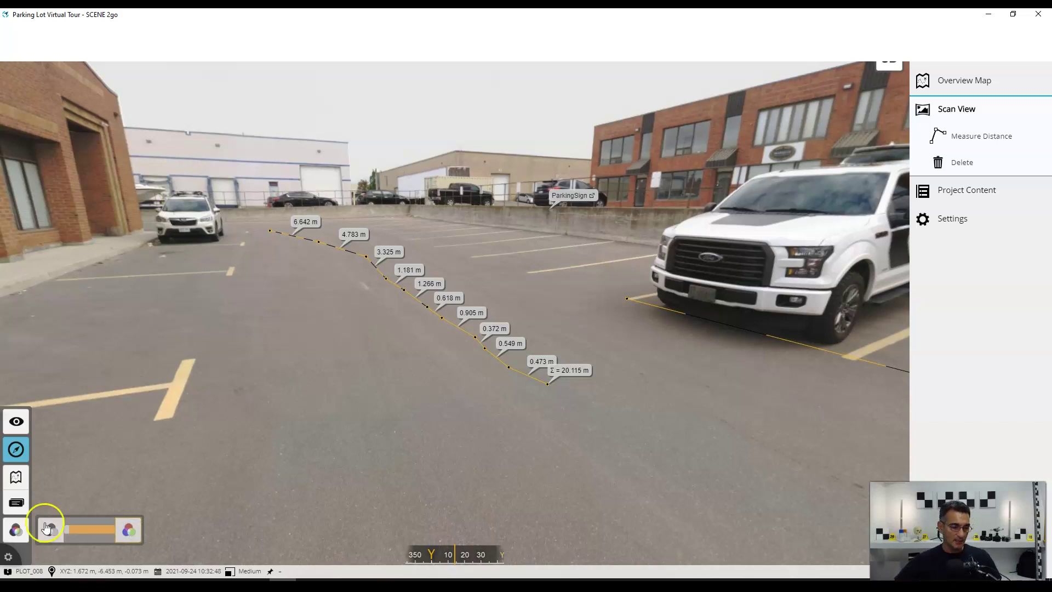
Move to the scan nearer the polyline and cut the measurement display range to 5 m
left_click(583, 403)
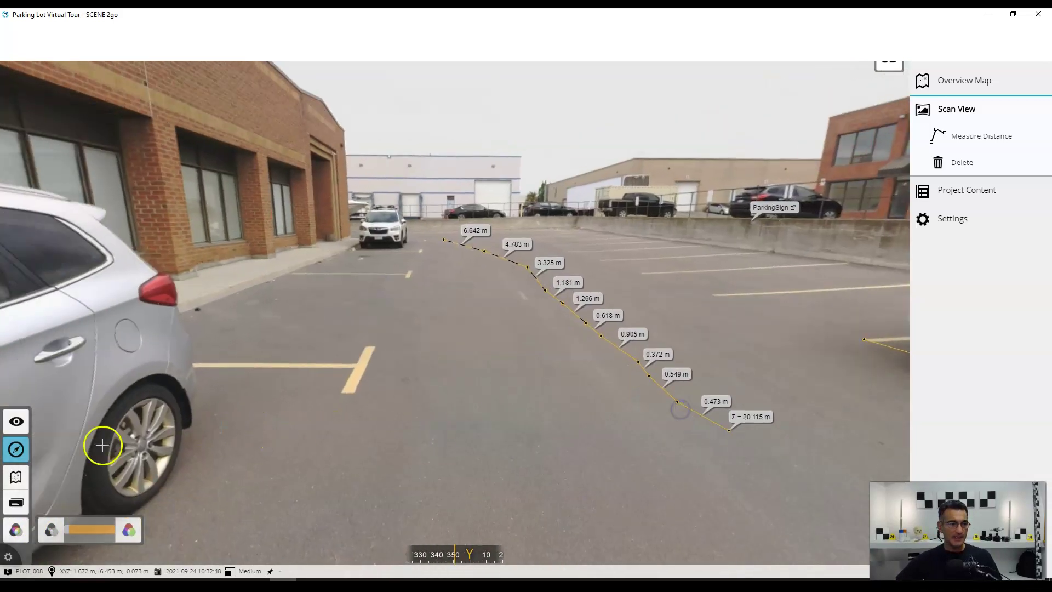
left_click(16, 421)
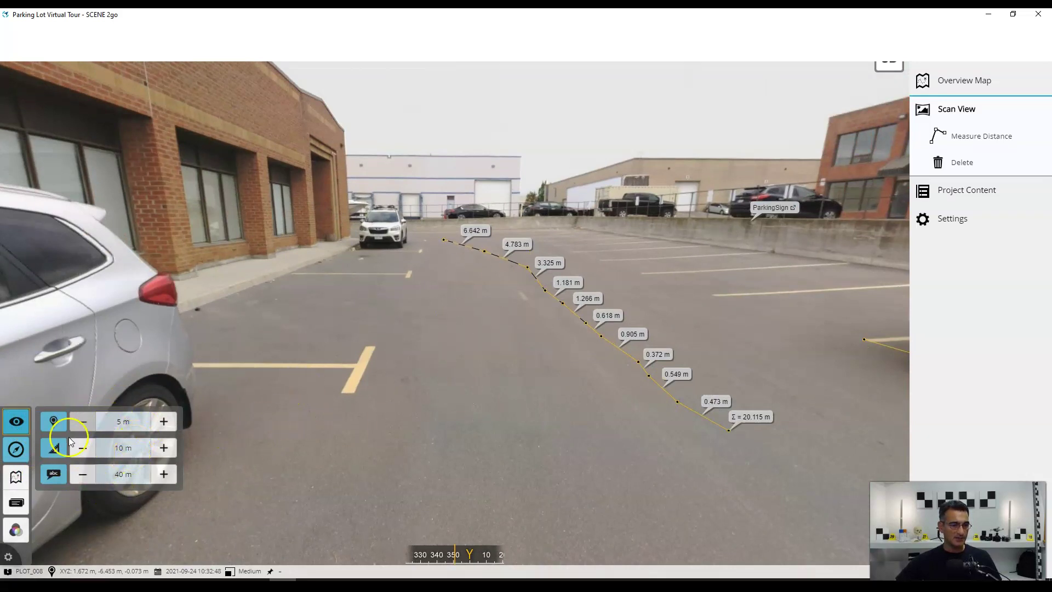
left_click(83, 448)
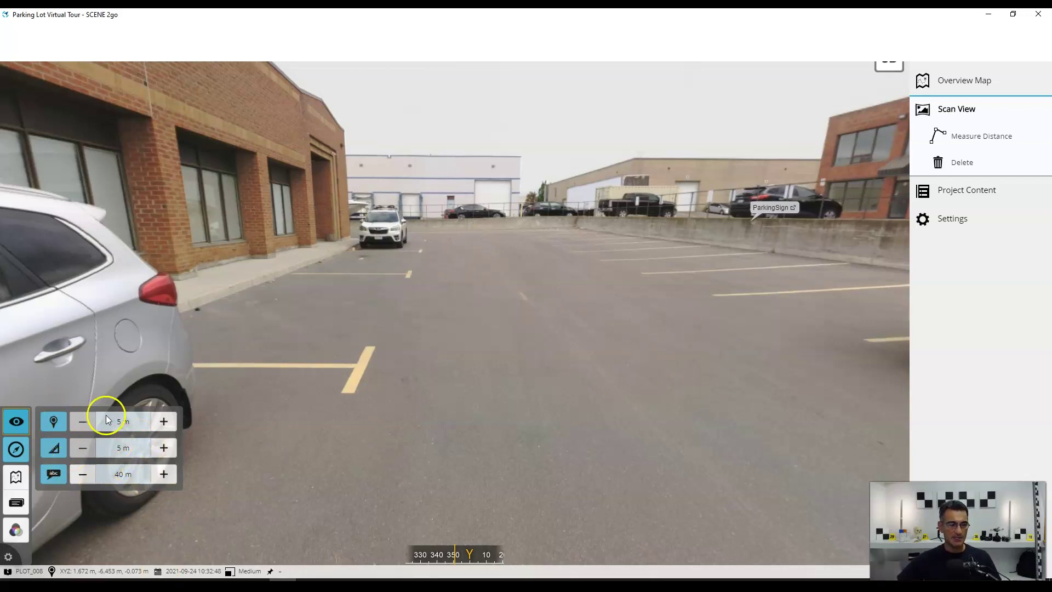
Hop to scans beside the silver car and further down the lot, hiding the extra tools
left_click(369, 399)
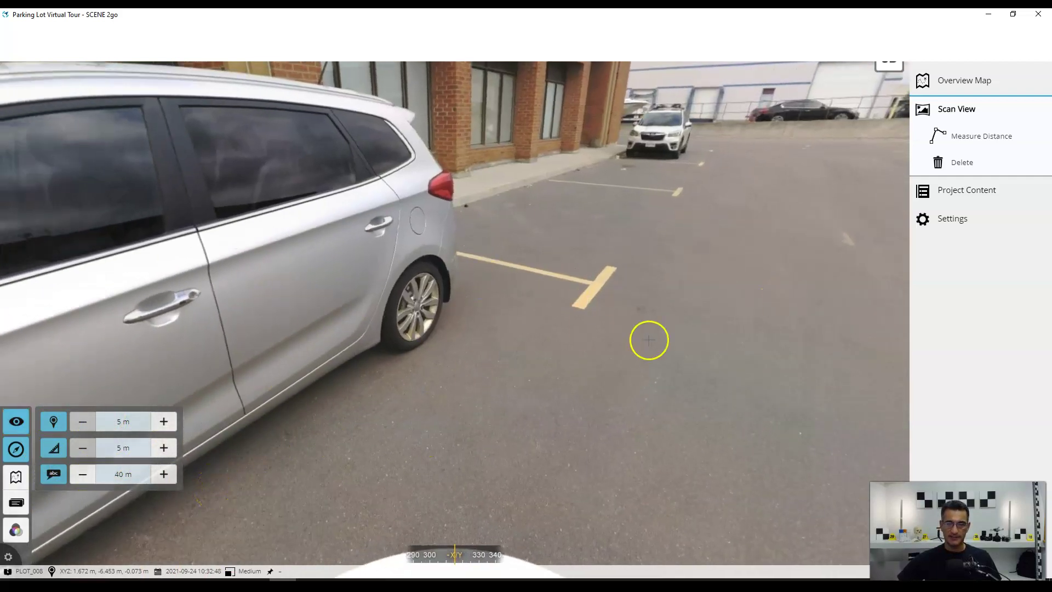
left_click(367, 285)
left_click_drag(380, 313, 403, 291)
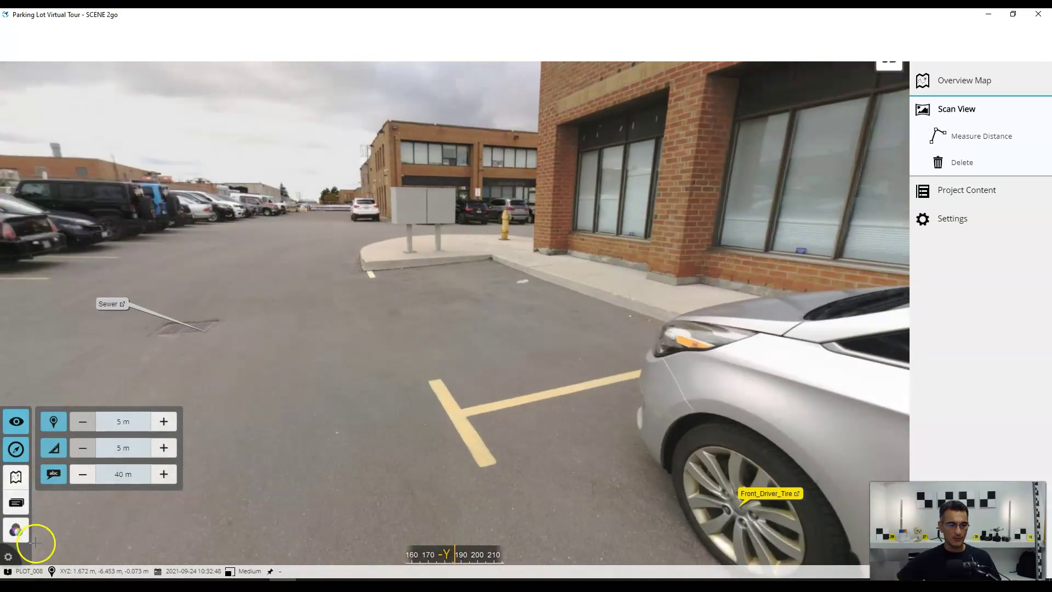
left_click(8, 557)
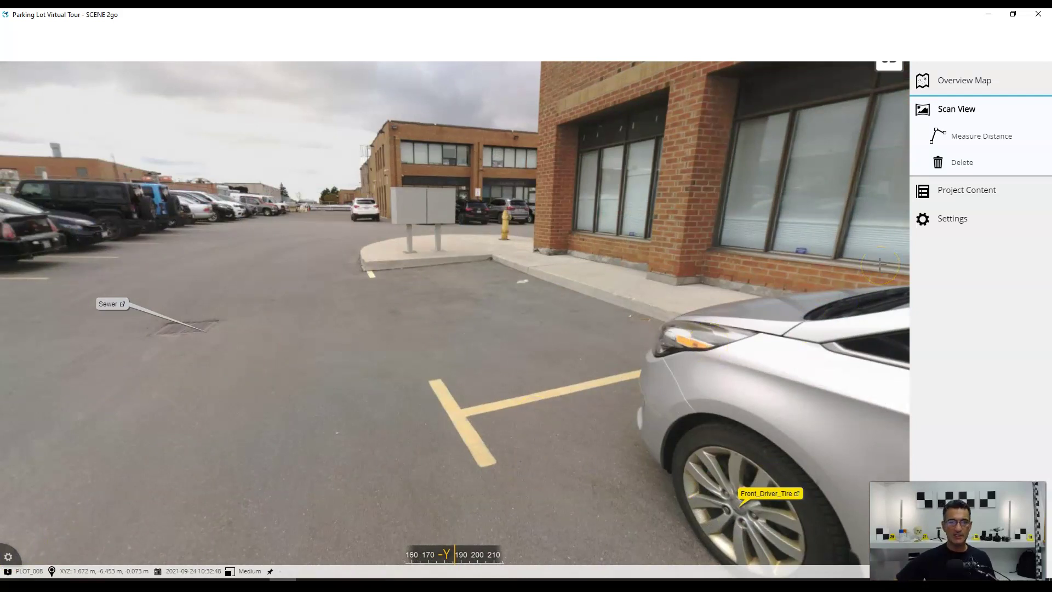
left_click_drag(289, 249, 397, 339)
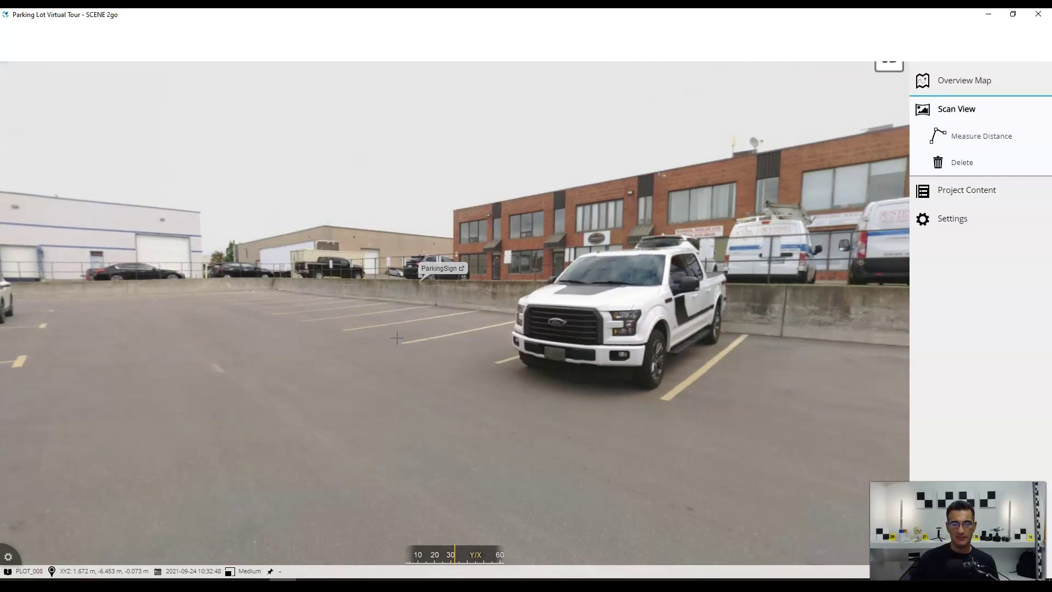
left_click(173, 392)
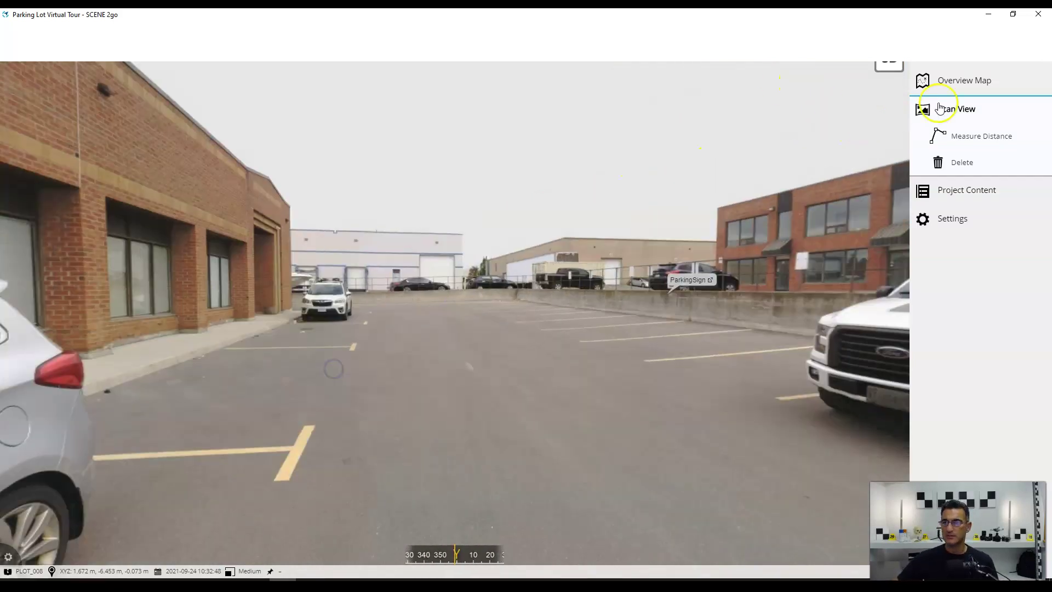
Open the overview map and recentre it on the PLOT_007–PLOT_012 scan pins
left_click(954, 84)
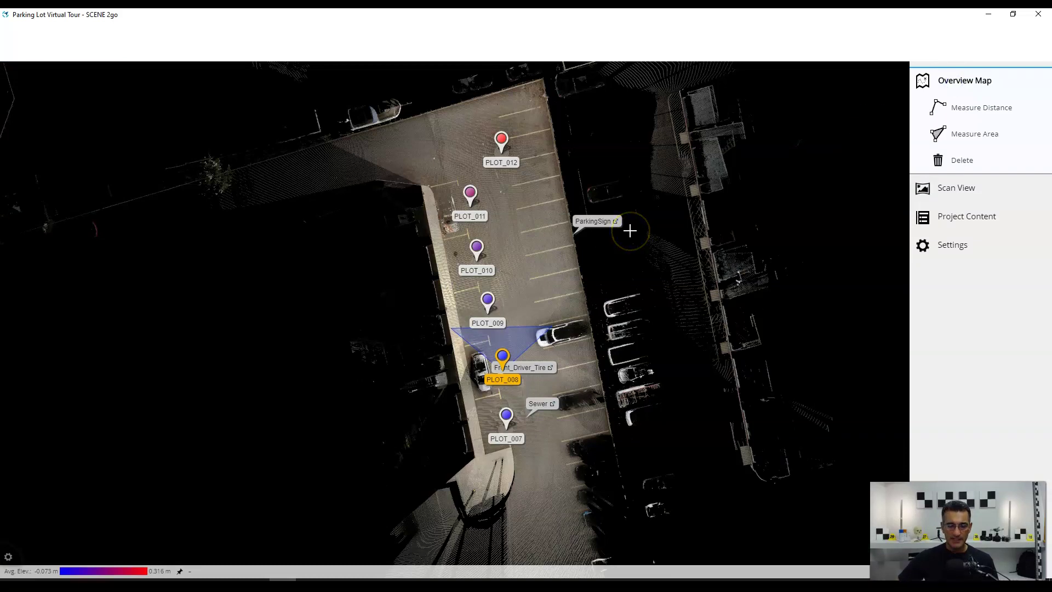
left_click_drag(710, 257, 673, 269)
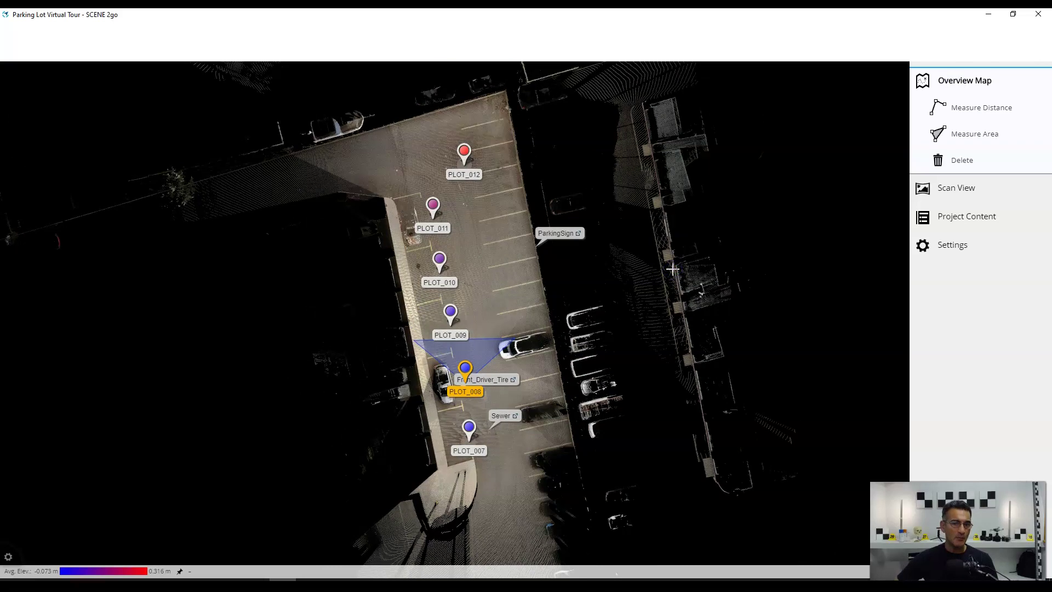